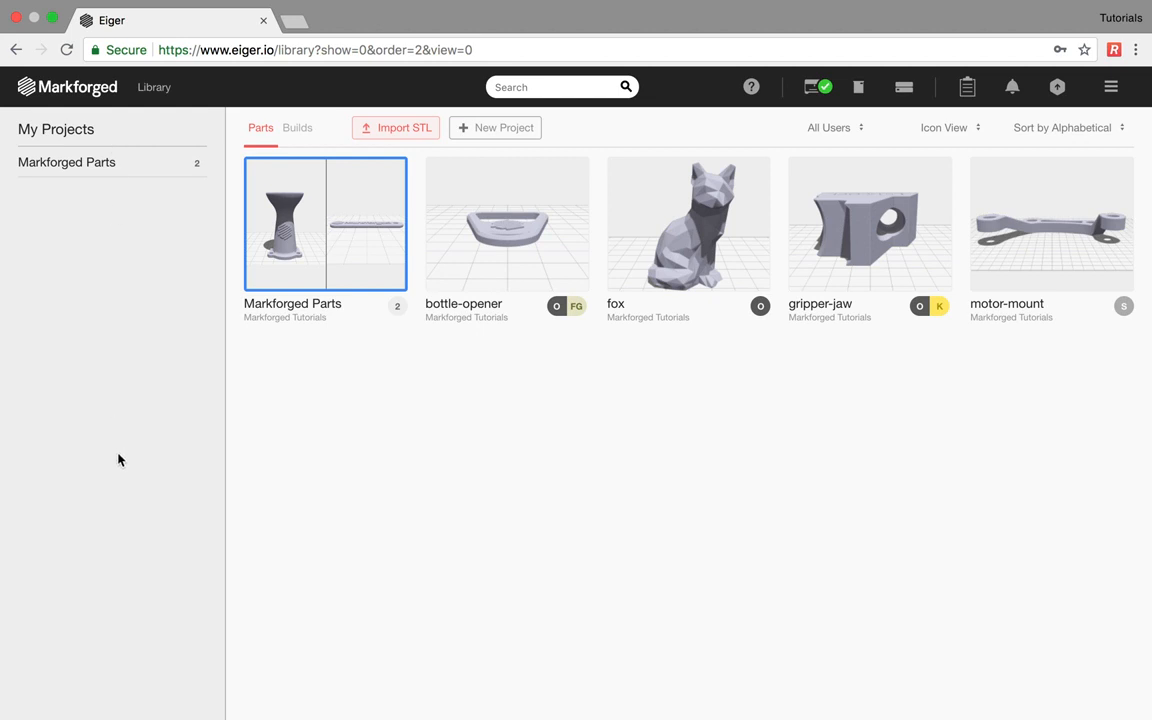
# - Add the bottle-opener to the Markforged Parts project and close the project
pyautogui.click(114, 175)
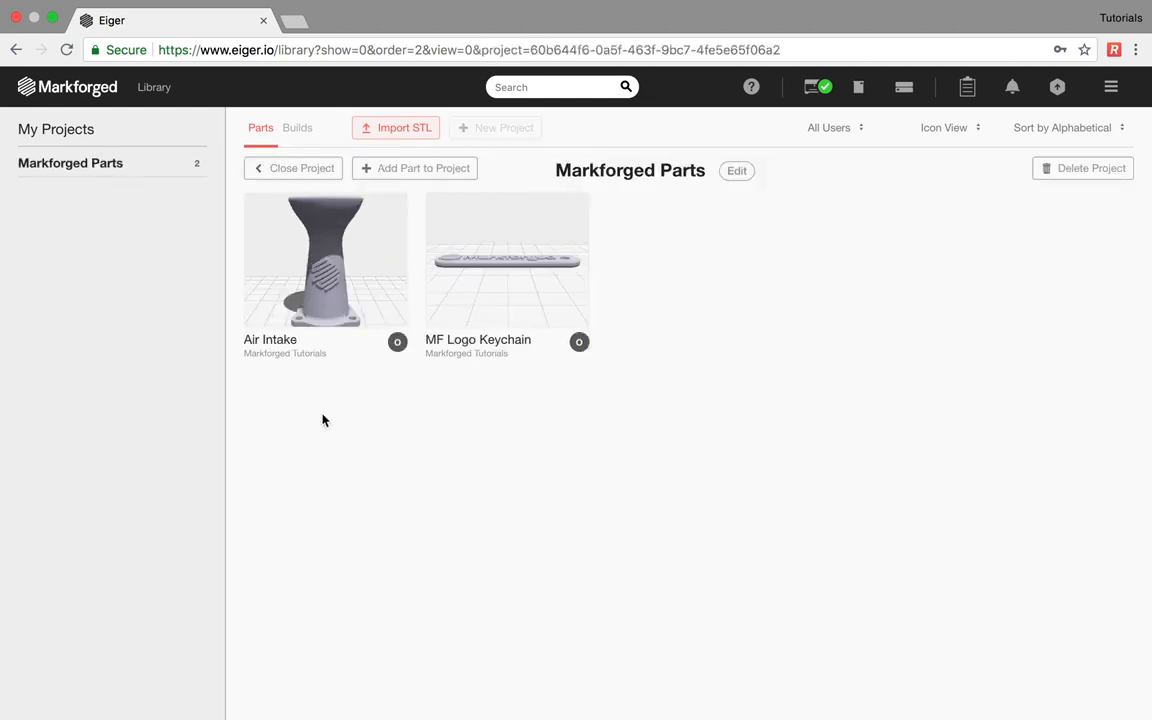
pyautogui.click(424, 169)
pyautogui.click(527, 285)
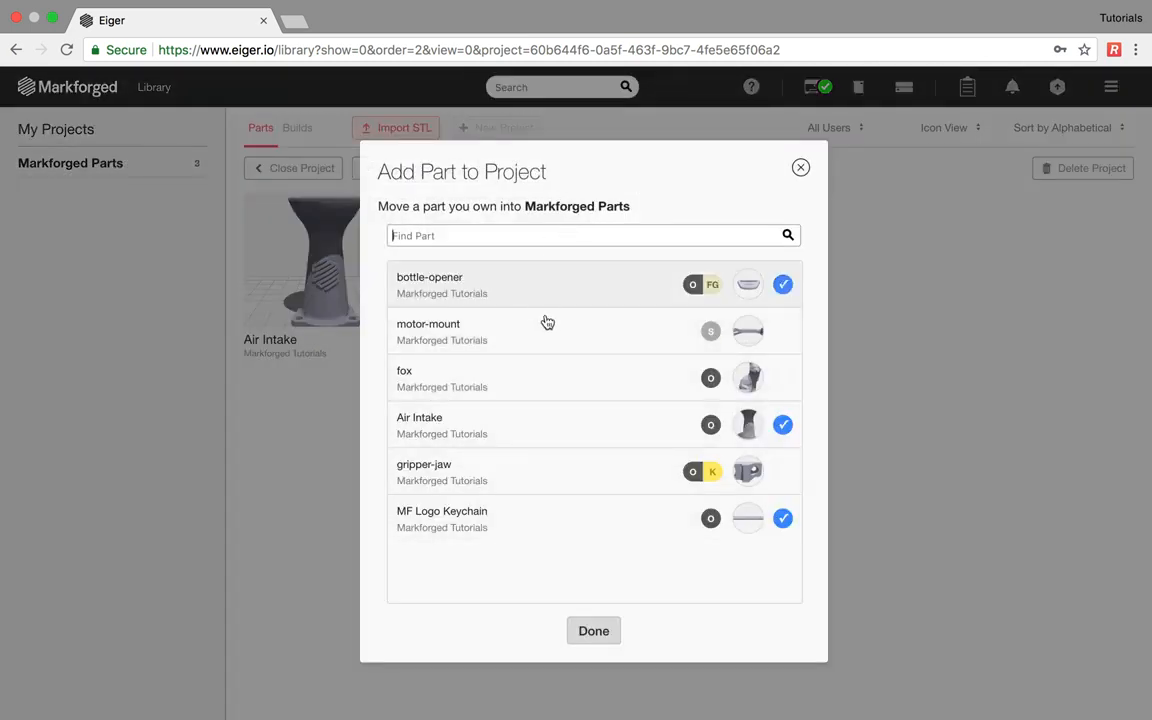
pyautogui.click(594, 628)
pyautogui.click(318, 170)
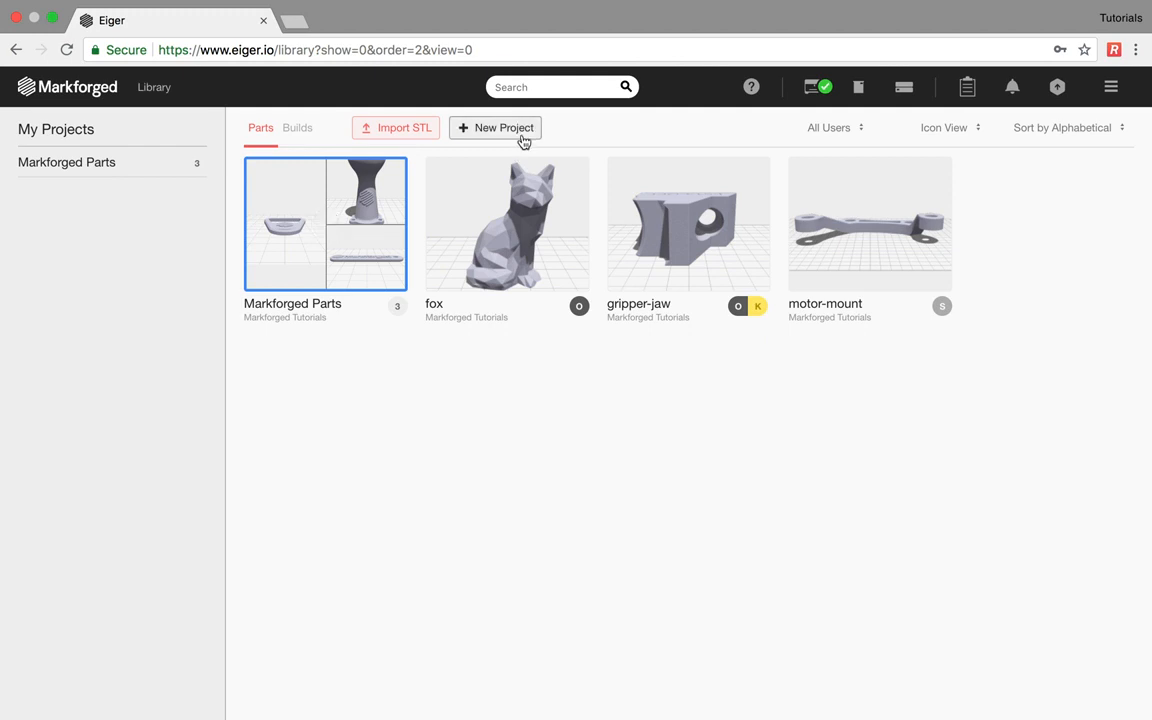
# - Show the saved builds, dismissing a new-project prompt and an STL import without changes
pyautogui.click(522, 133)
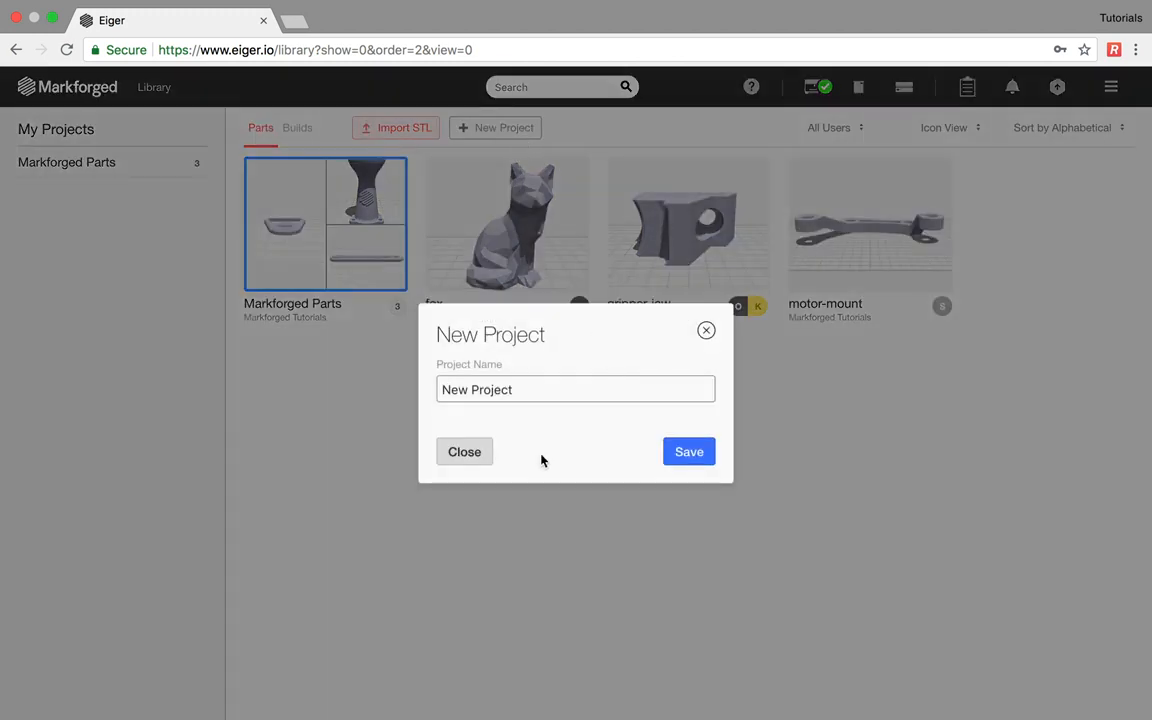
pyautogui.click(452, 456)
pyautogui.click(293, 128)
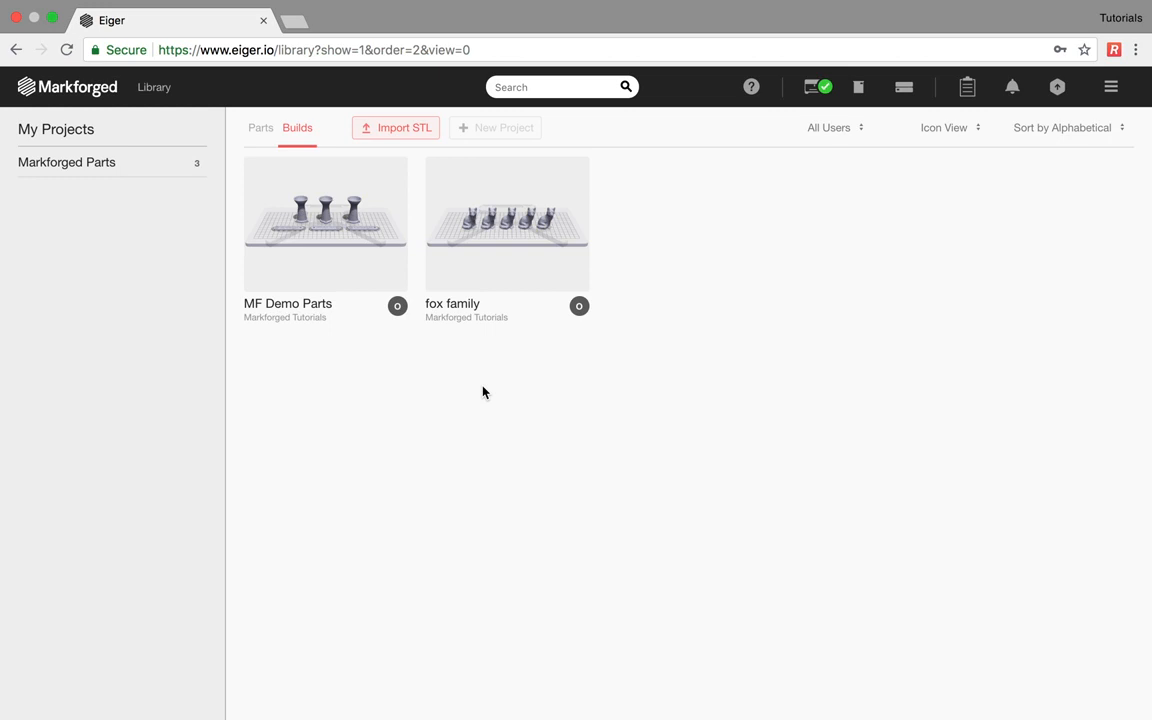
pyautogui.click(387, 133)
pyautogui.click(760, 387)
# - Search the library for 'fox', then bring up the full list of printers
pyautogui.click(545, 86)
pyautogui.write('fox')
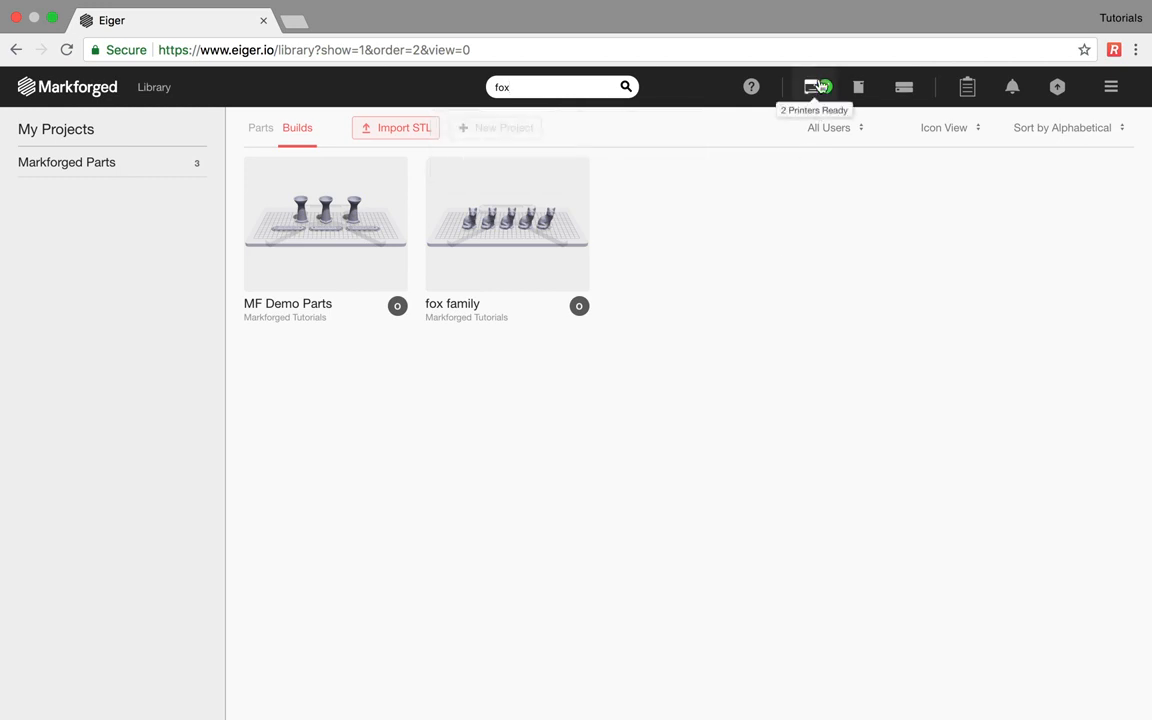
pyautogui.click(818, 84)
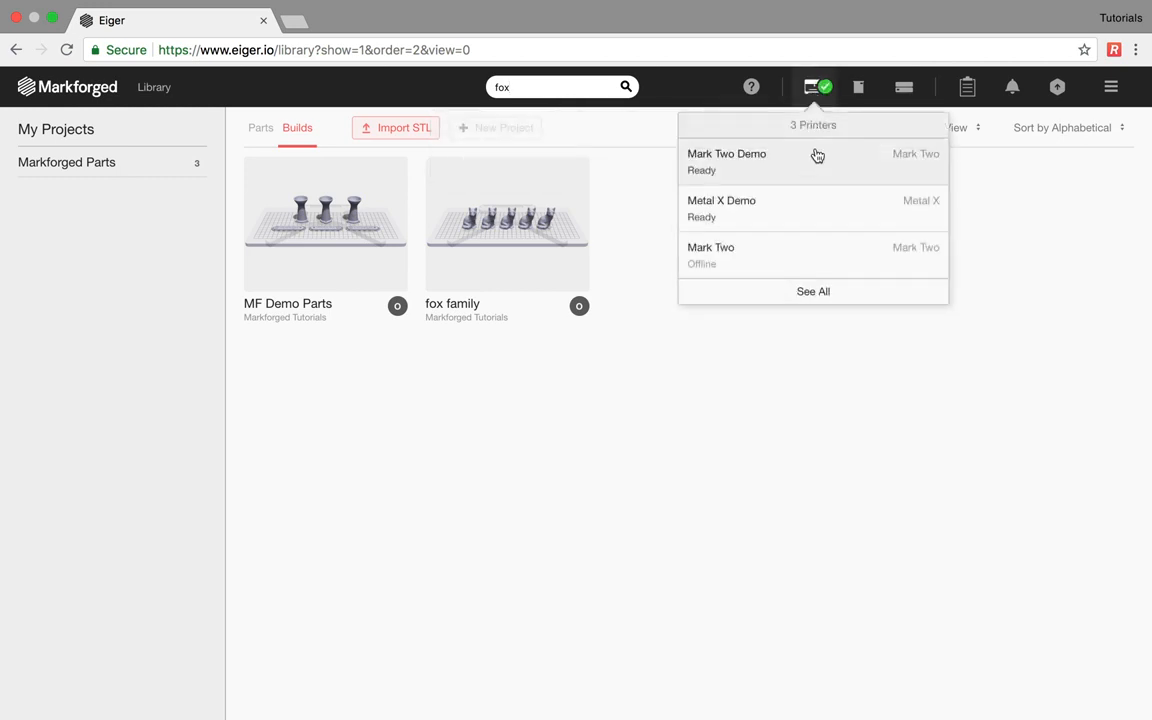
pyautogui.click(812, 292)
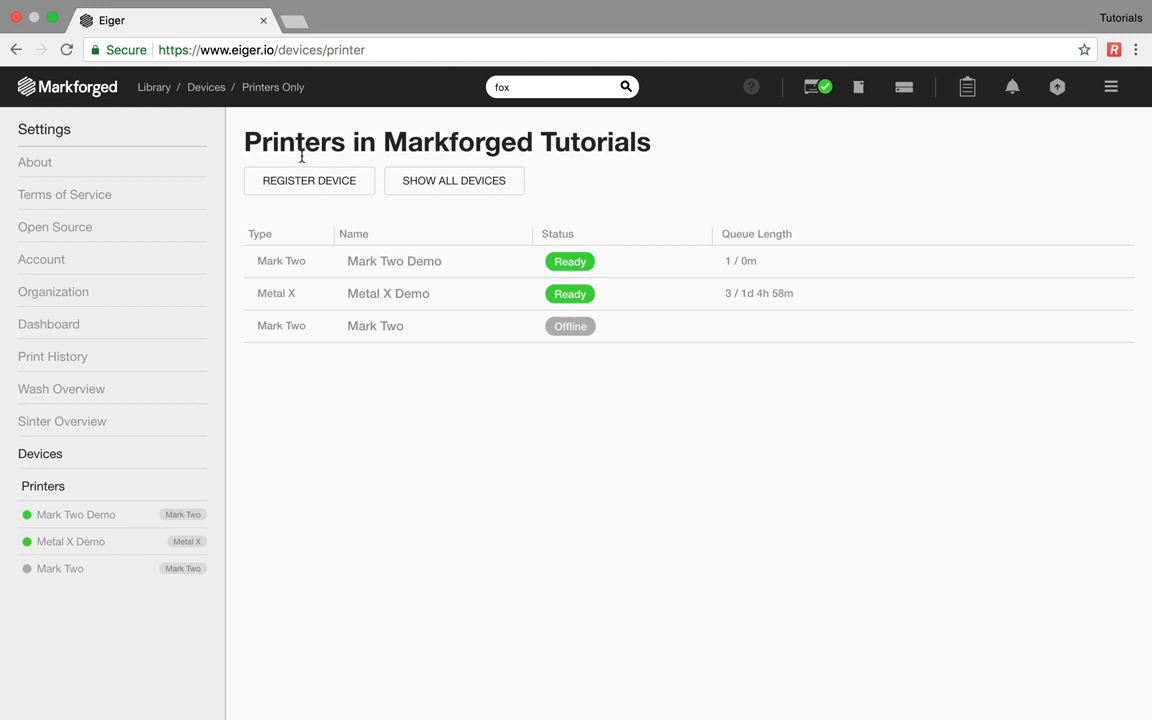
# - Back out of Register Device, then review the Mark Two Demo printer's page and the dashboard
pyautogui.click(306, 186)
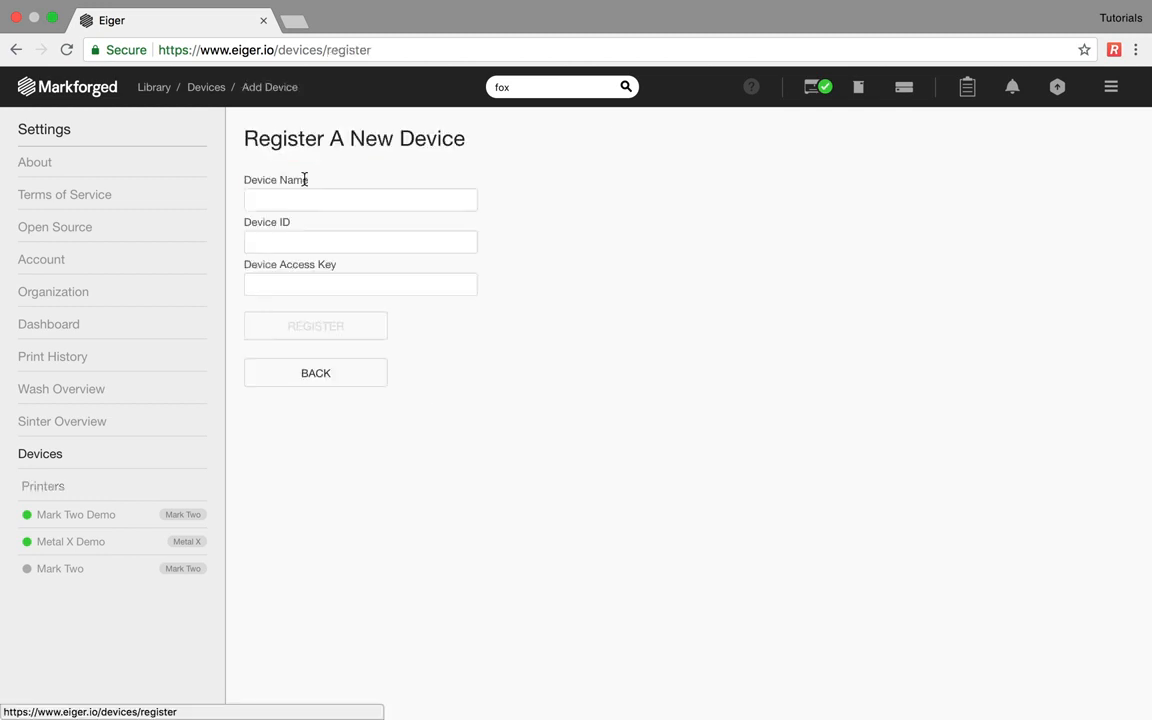
pyautogui.click(309, 378)
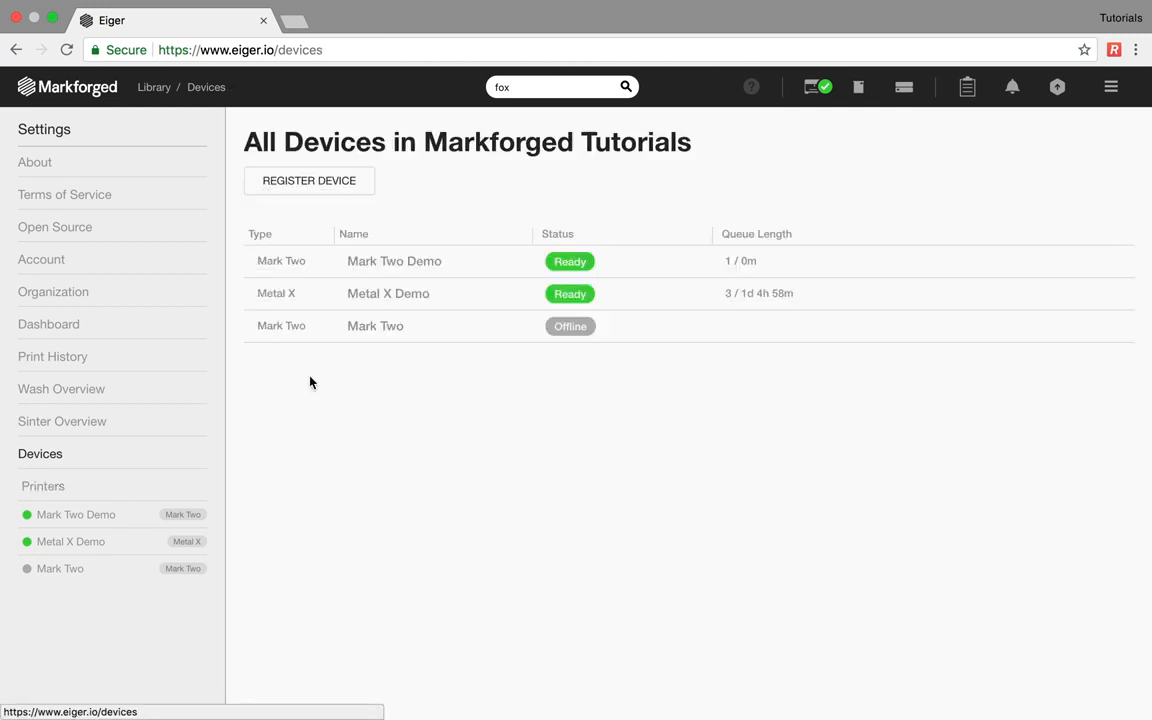
pyautogui.click(360, 266)
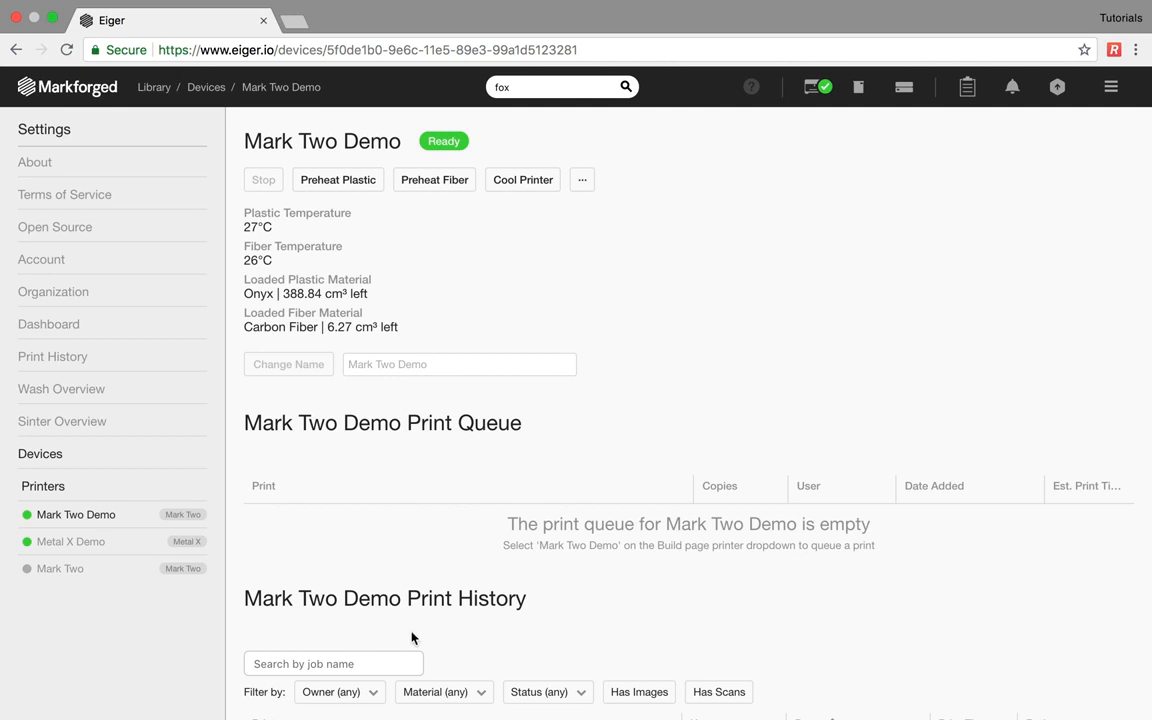
pyautogui.scroll(-3, 412, 635)
pyautogui.scroll(3, 412, 637)
pyautogui.click(70, 337)
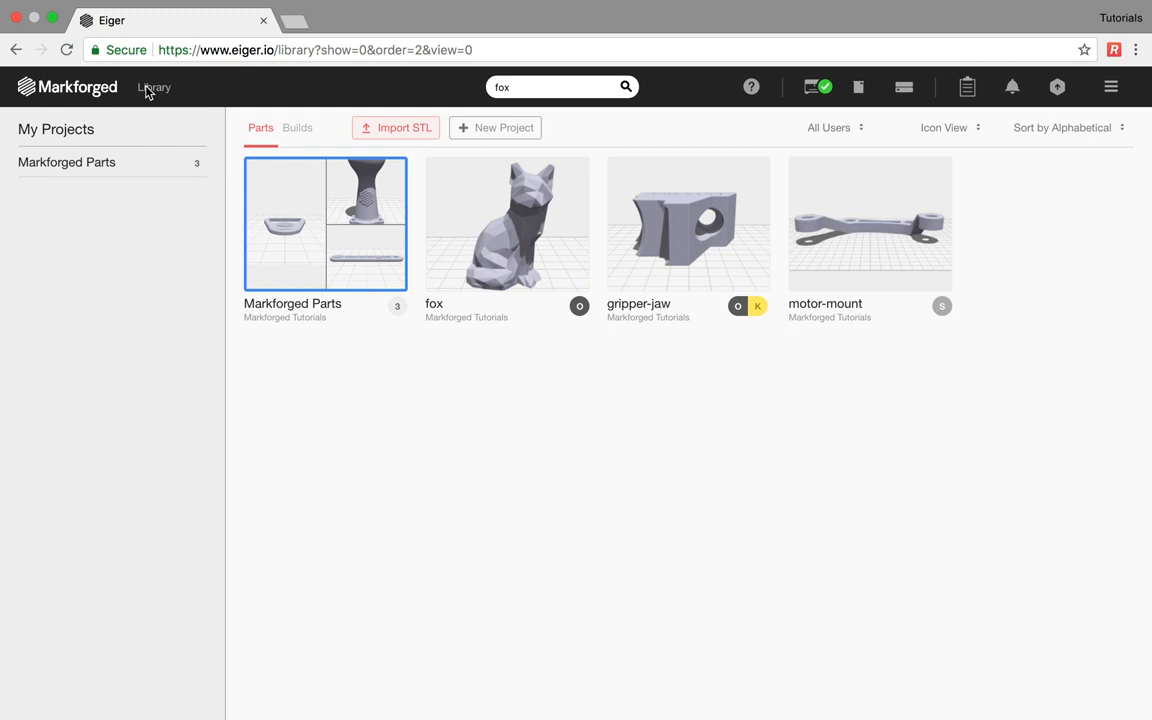
# - Create a new project named 'Webinar Demo'
pyautogui.click(495, 128)
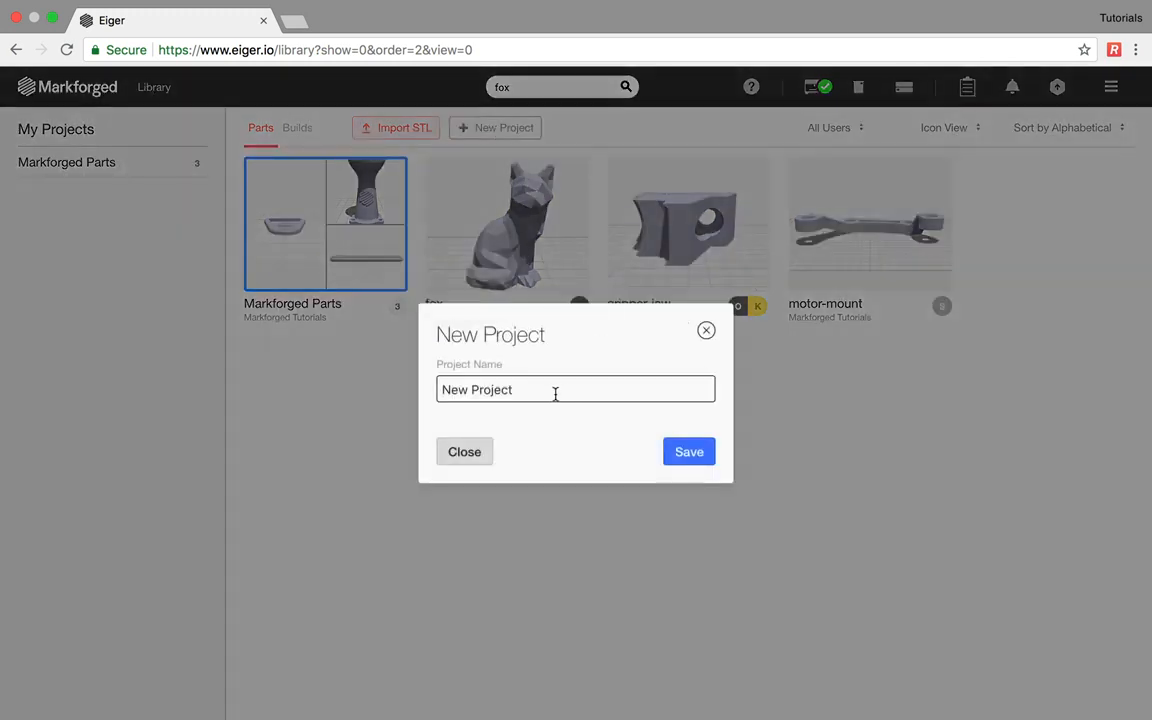
pyautogui.moveTo(550, 392); pyautogui.dragTo(410, 394)
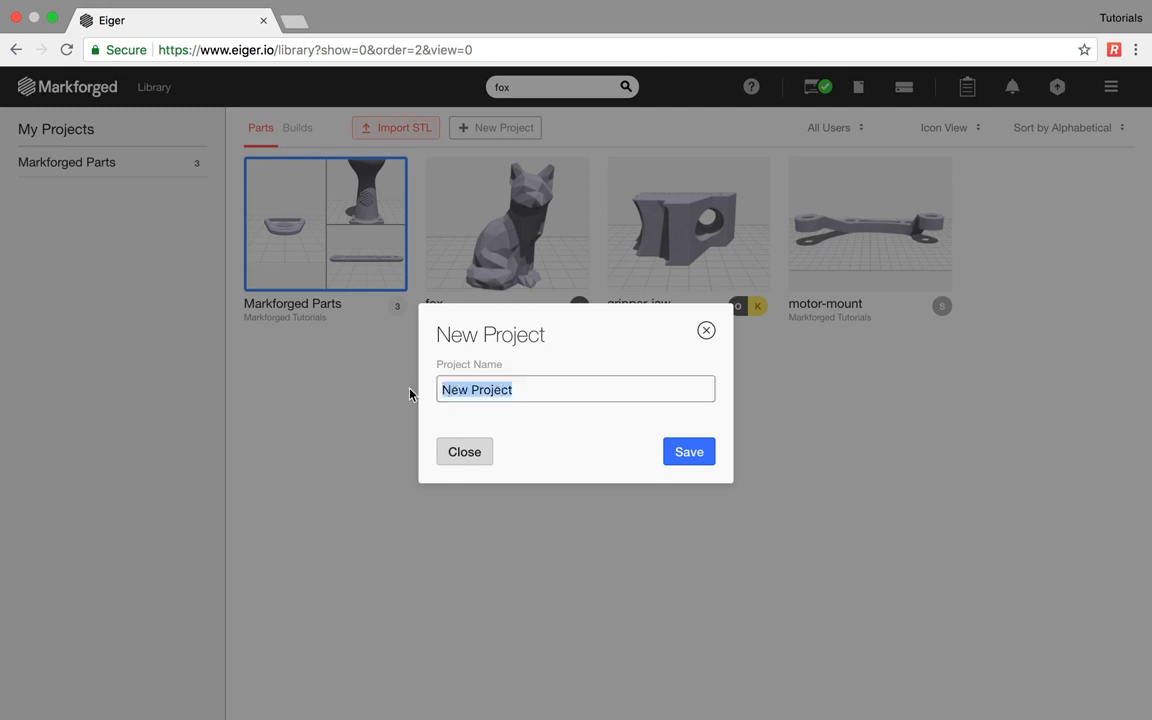
pyautogui.write('Webinar Demo')
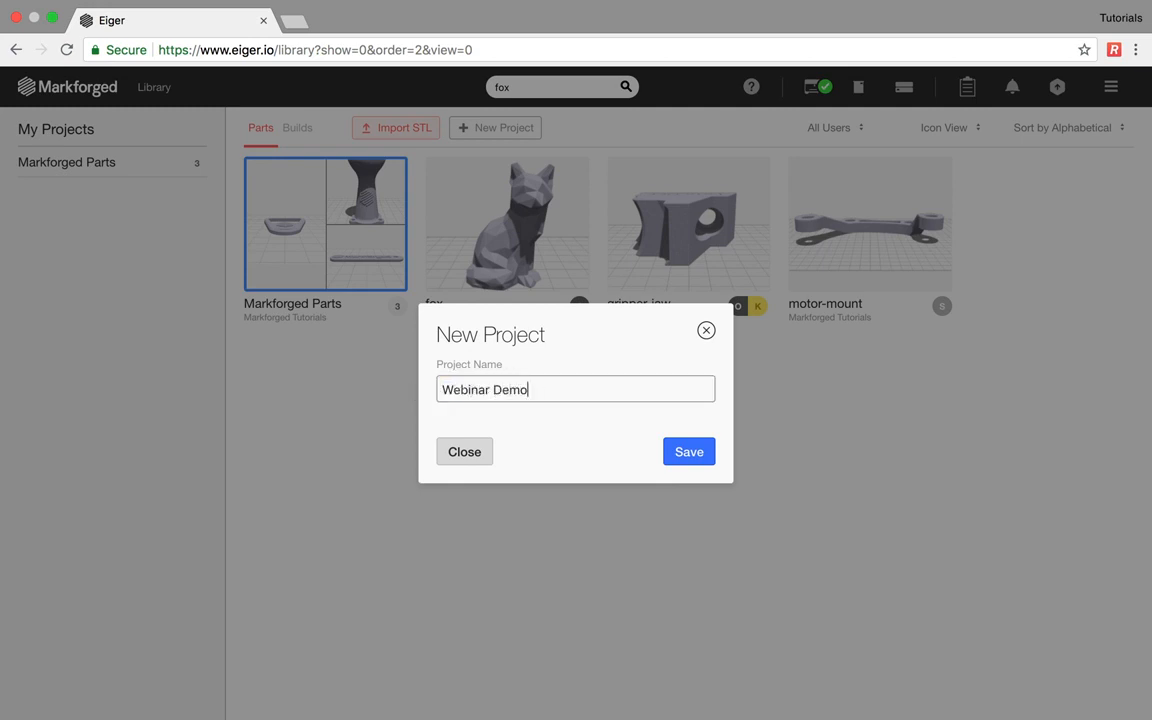
pyautogui.click(686, 451)
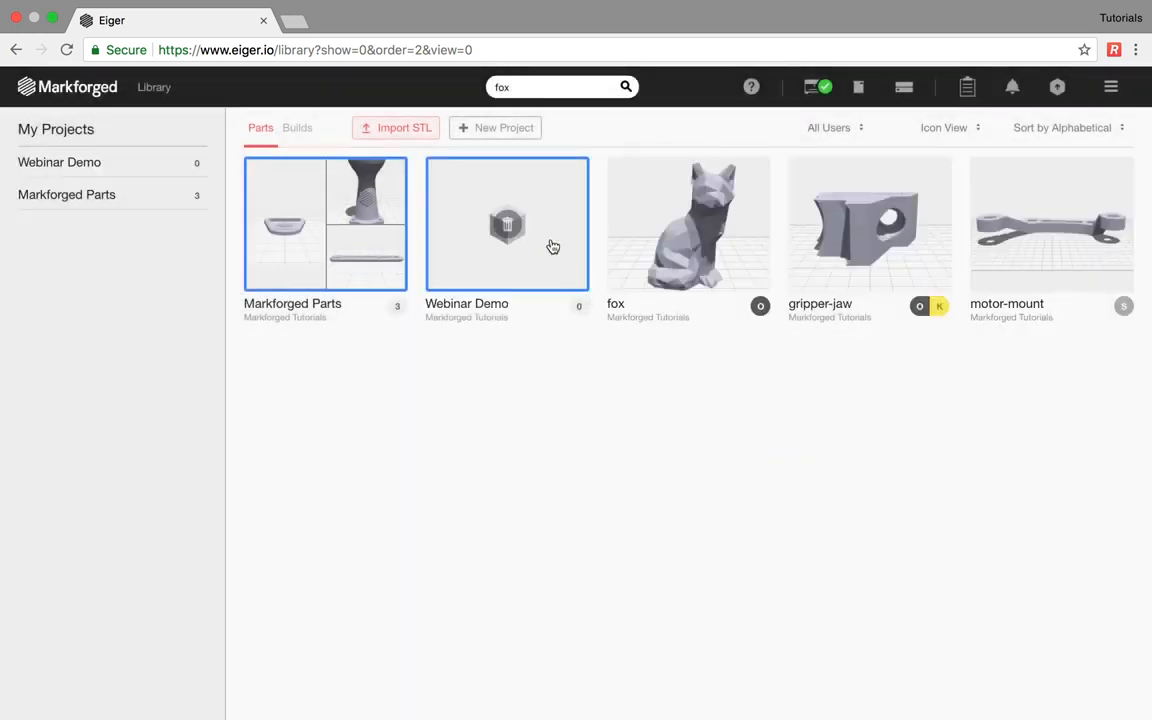
# - Import brake-lever.stl into the empty Webinar Demo project
pyautogui.click(136, 166)
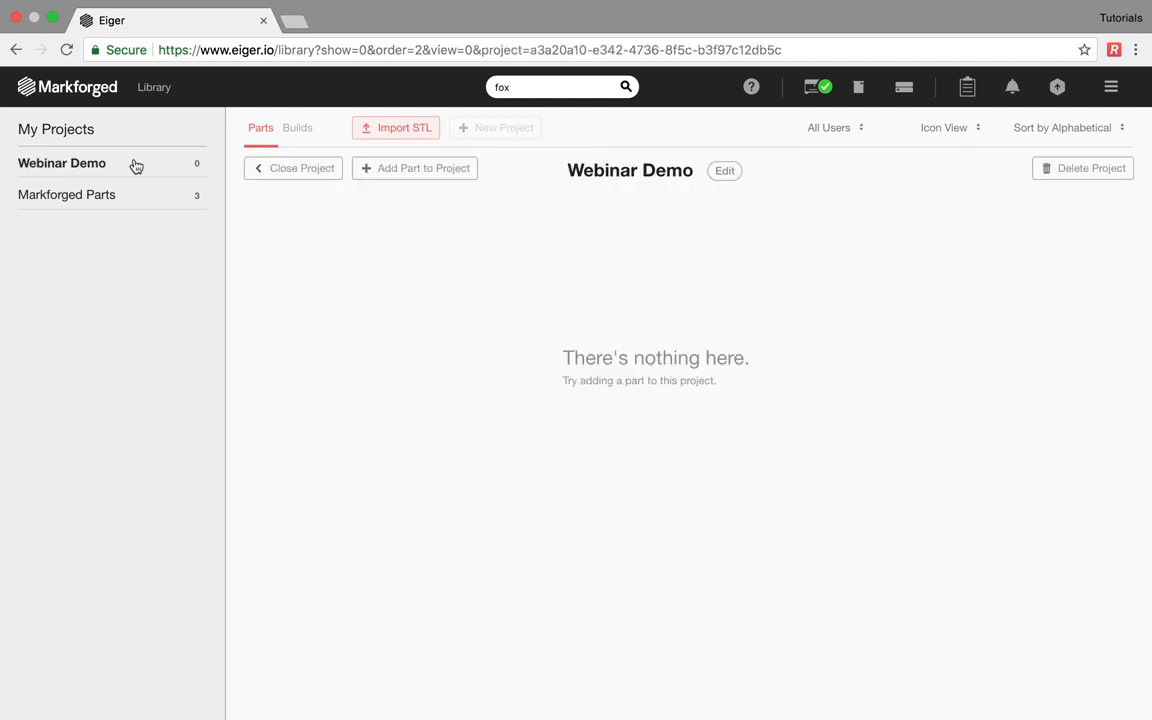
pyautogui.click(398, 130)
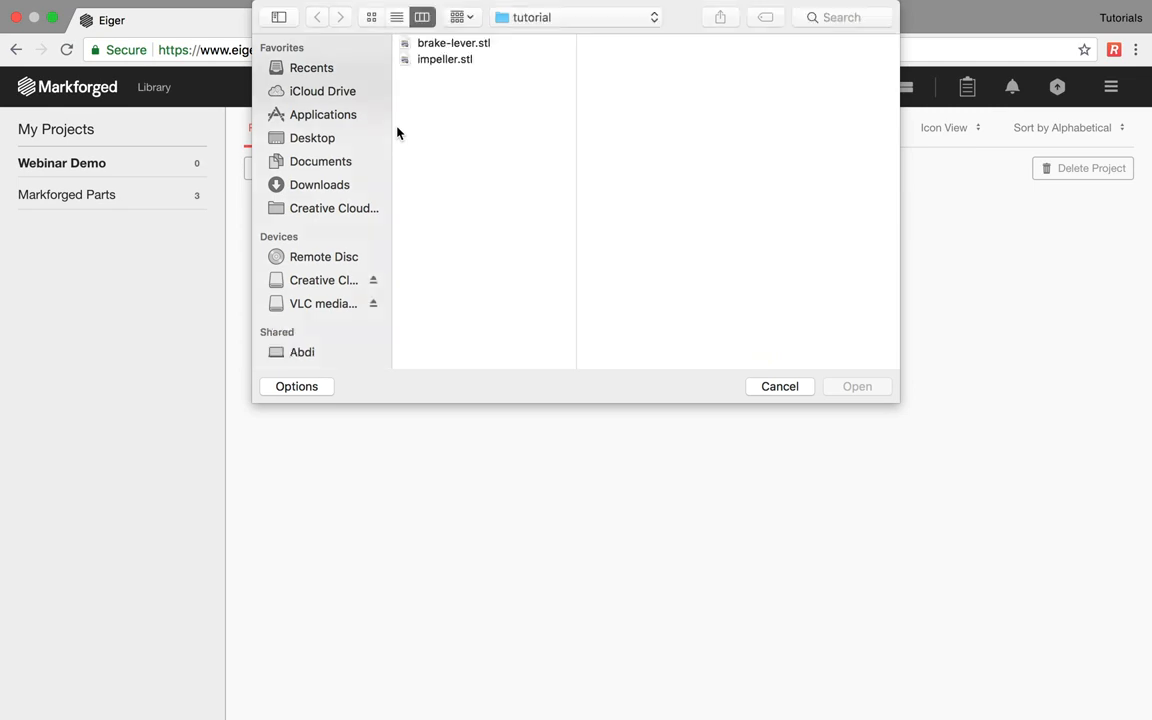
pyautogui.doubleClick(442, 42)
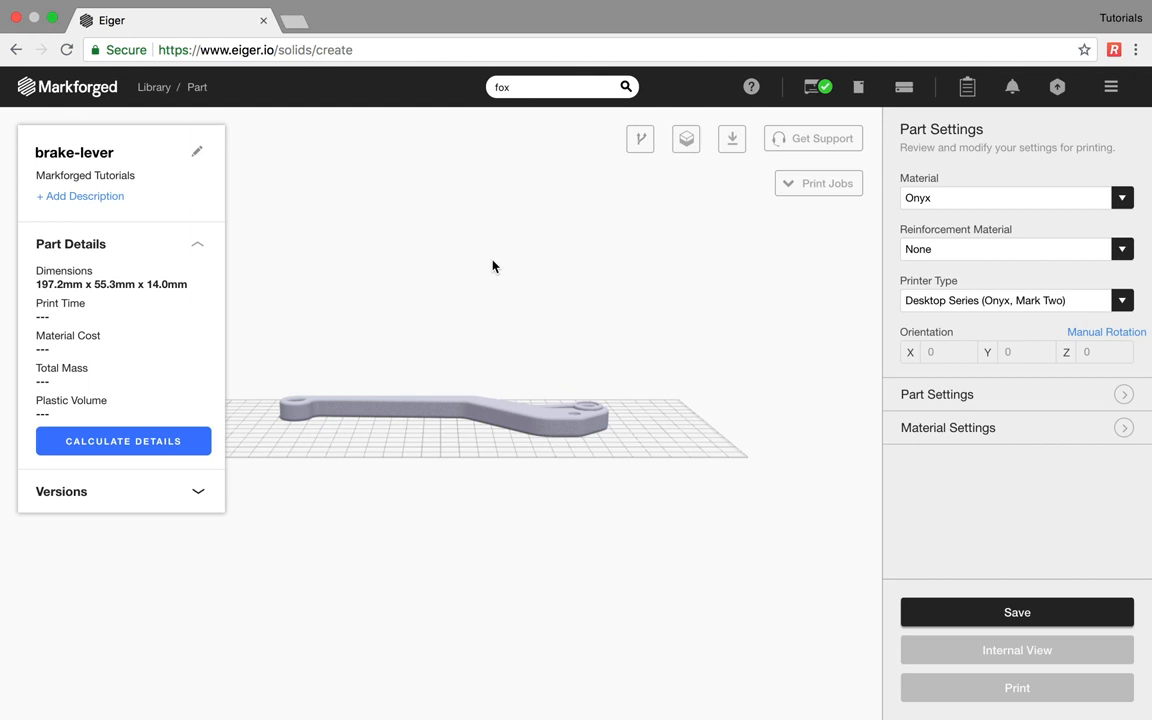
# - Give the brake-lever the description 'for webinar on markforged 3d printing software'
pyautogui.moveTo(494, 265); pyautogui.dragTo(496, 343)
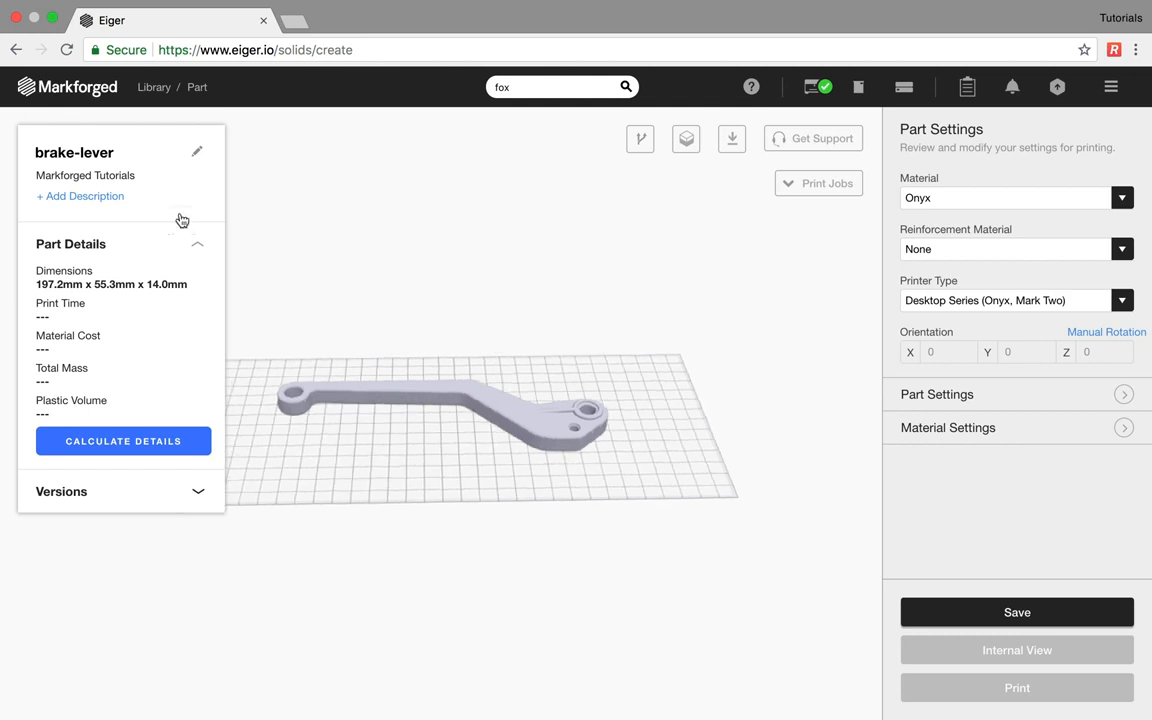
pyautogui.click(95, 196)
pyautogui.write('fo')
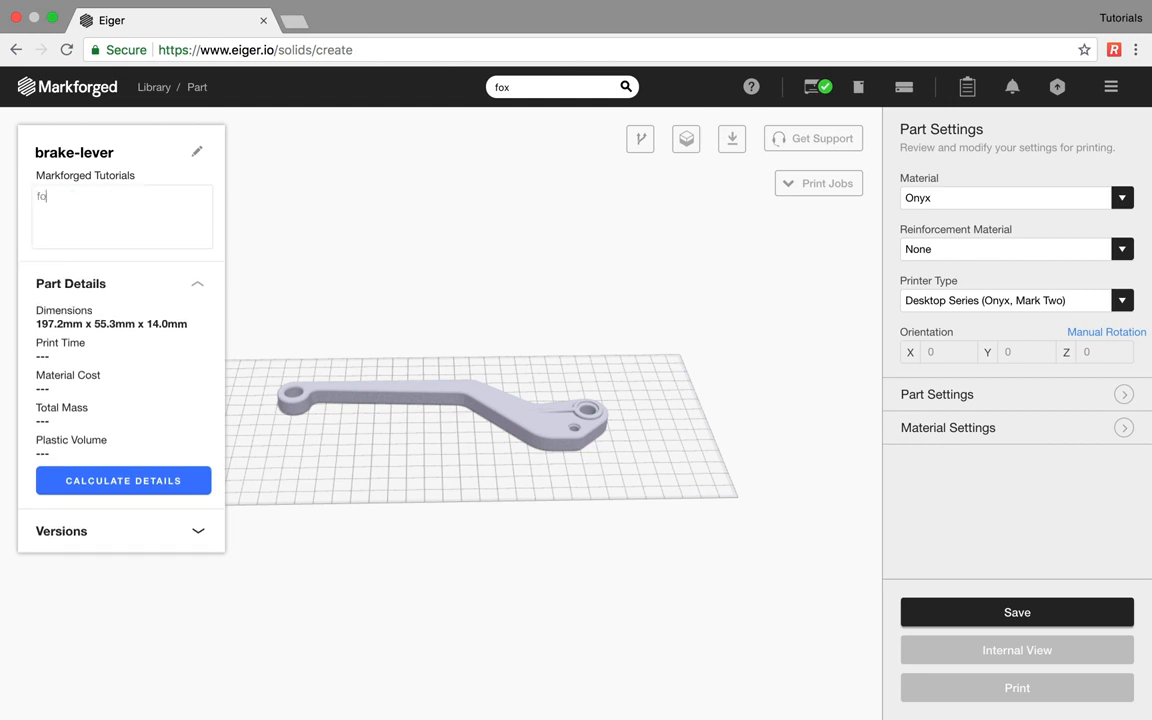
pyautogui.write('r webinar on markforged 3d pr')
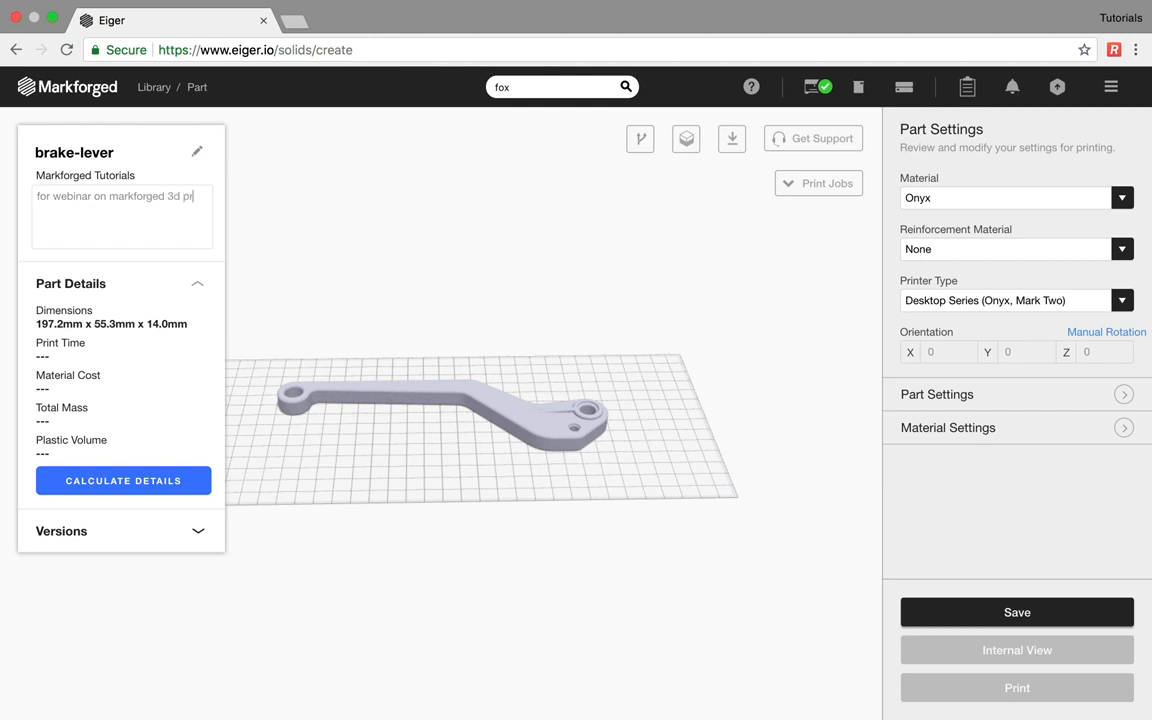
pyautogui.write('inting software')
pyautogui.click(97, 322)
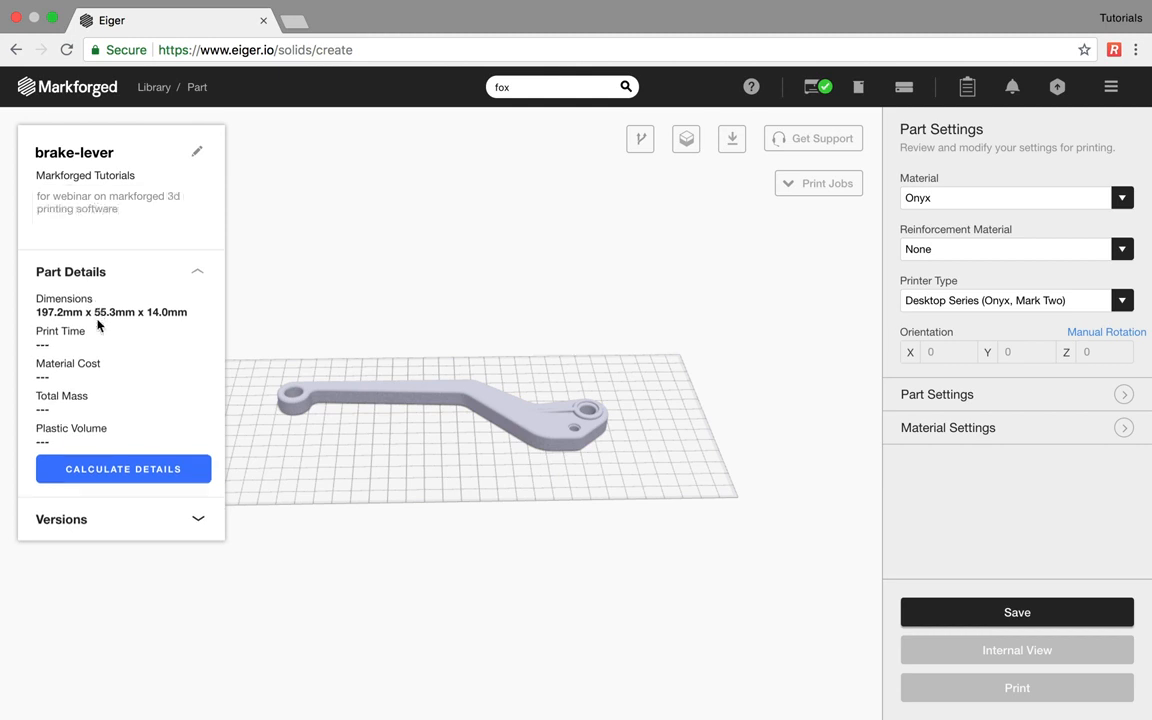
pyautogui.click(198, 256)
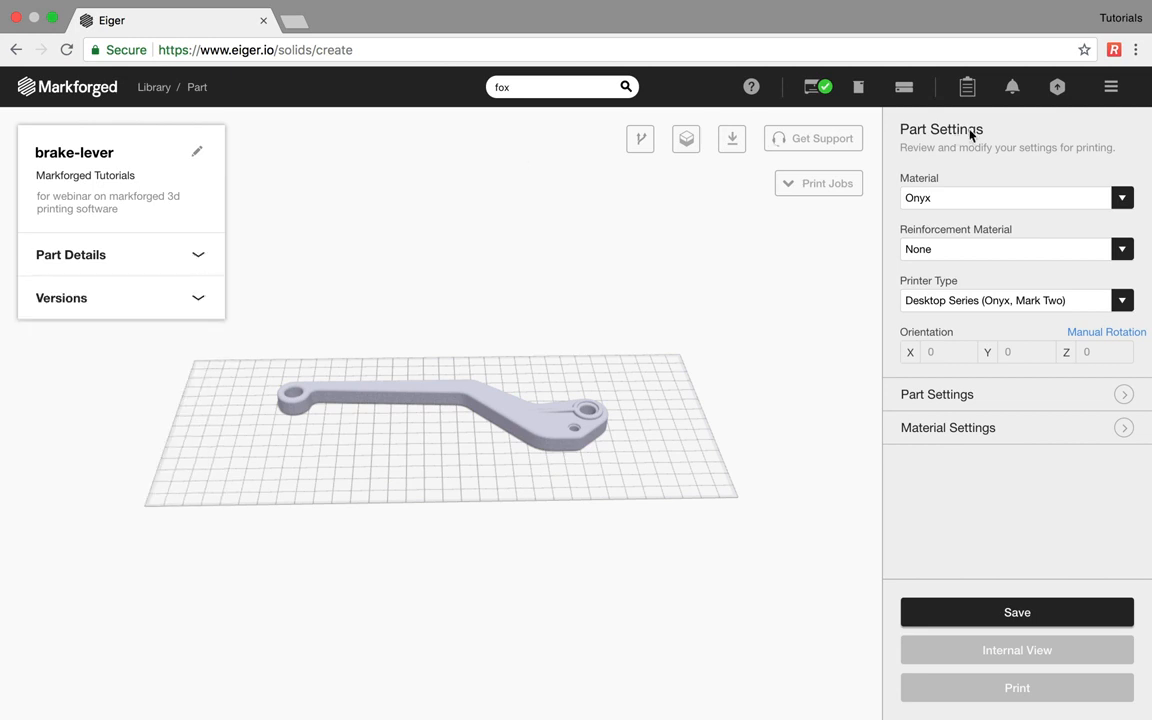
# - Keep Onyx on Desktop Series, add Carbon Fiber reinforcement, and lay the part on another face
pyautogui.click(972, 198)
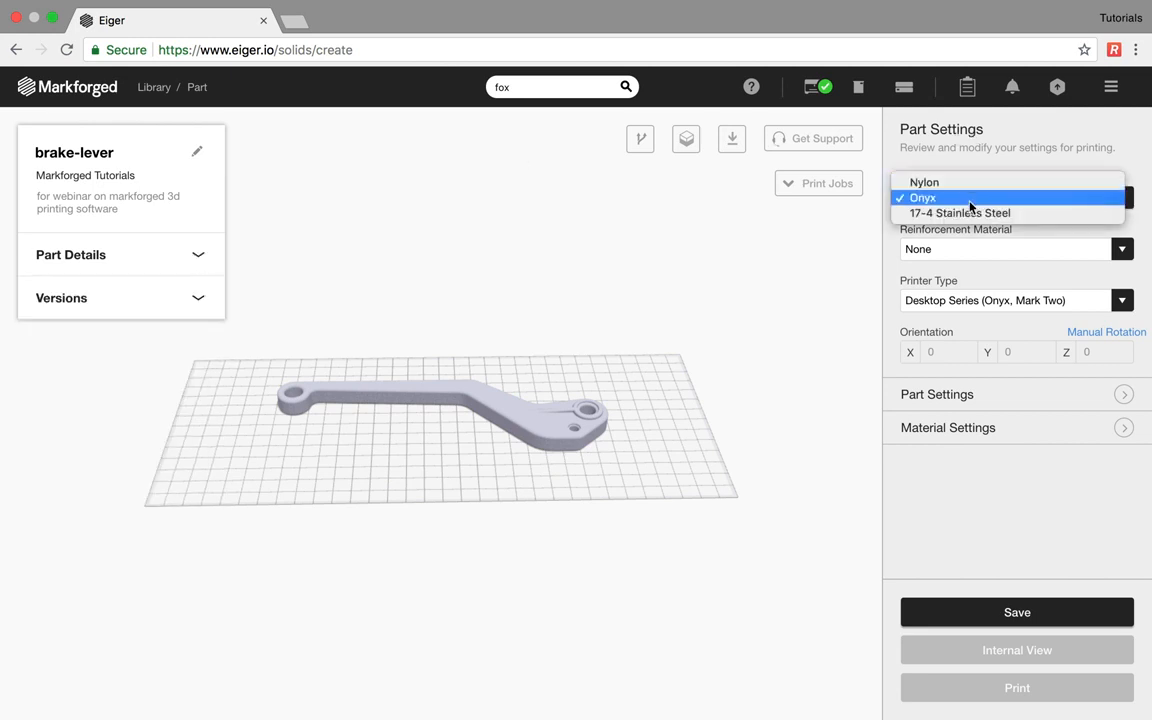
pyautogui.click(966, 200)
pyautogui.click(966, 250)
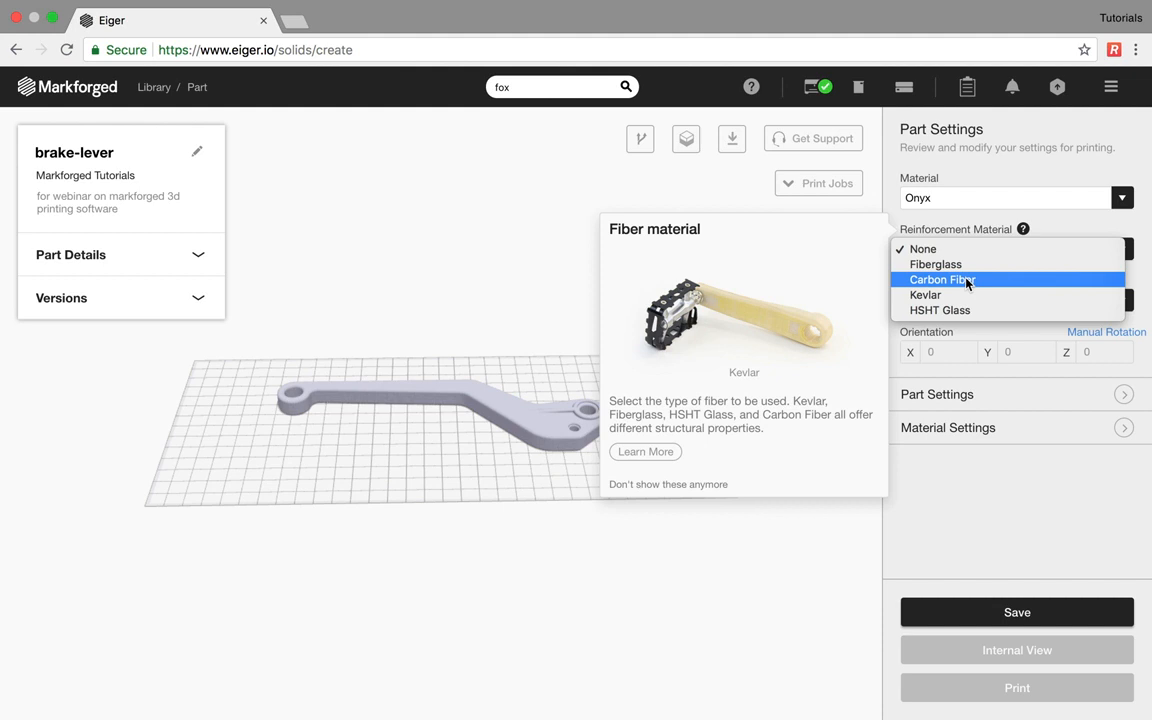
pyautogui.click(967, 281)
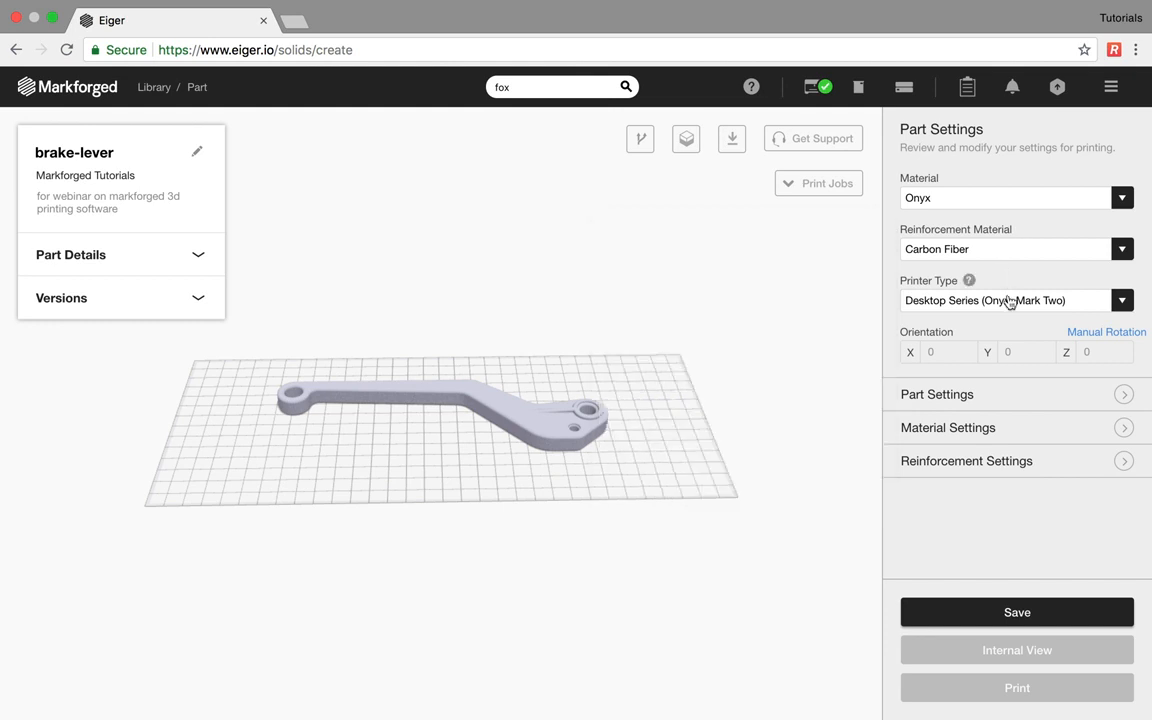
pyautogui.click(1008, 300)
pyautogui.click(1008, 300)
pyautogui.click(375, 397)
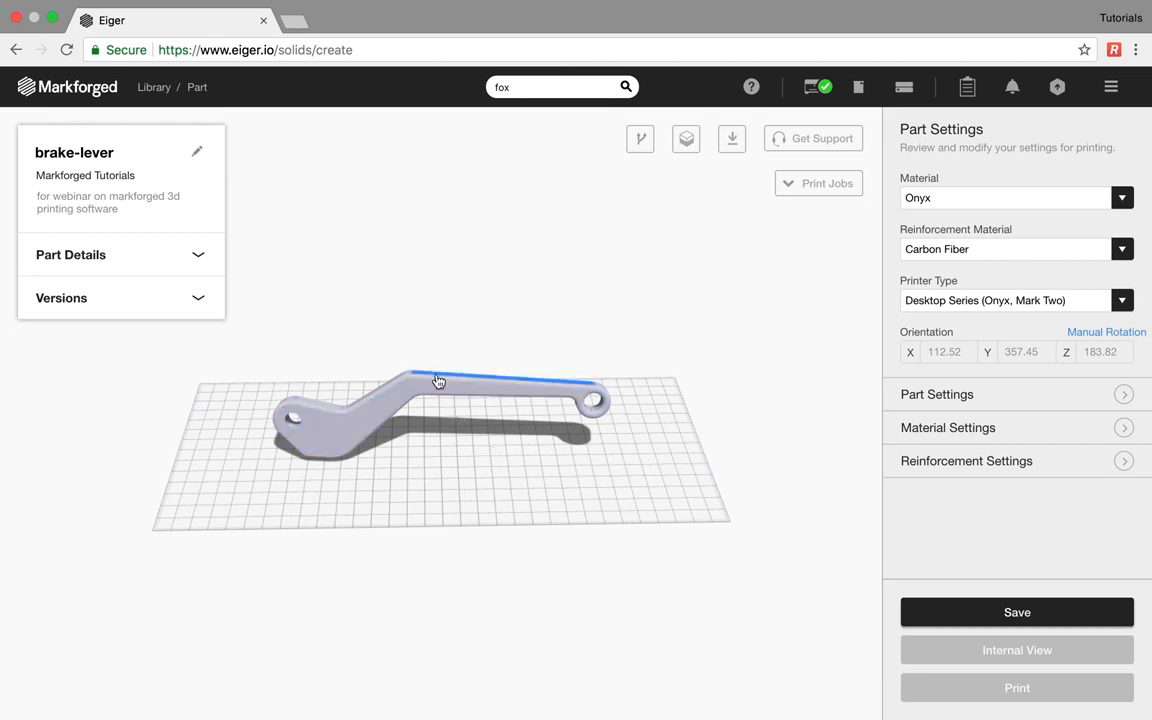
# - Try several lay-flat faces, then manually rotate the brake-lever to X 0, Y 0, Z 180
pyautogui.click(338, 416)
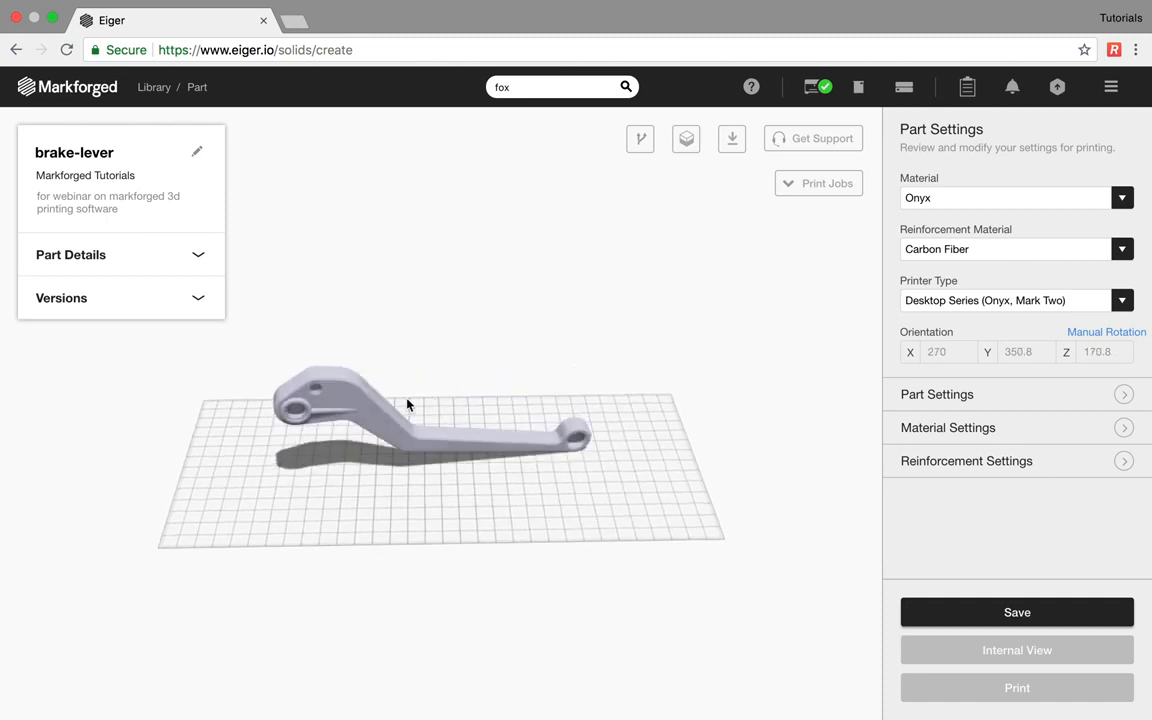
pyautogui.click(410, 432)
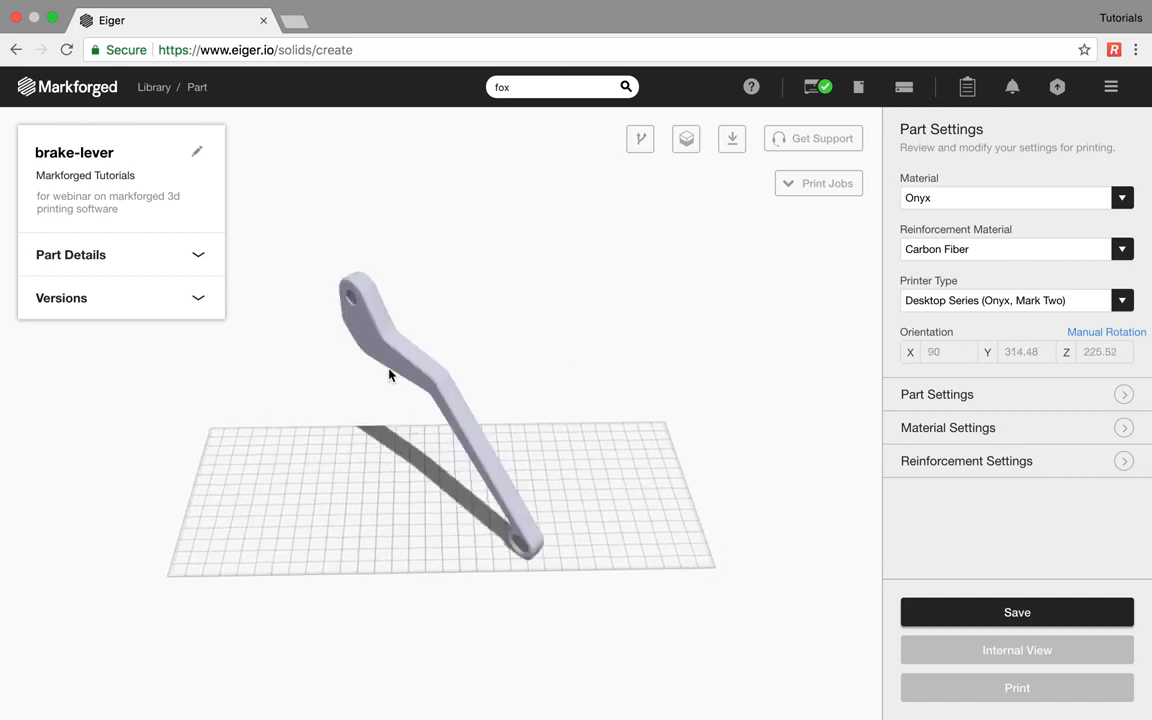
pyautogui.click(369, 350)
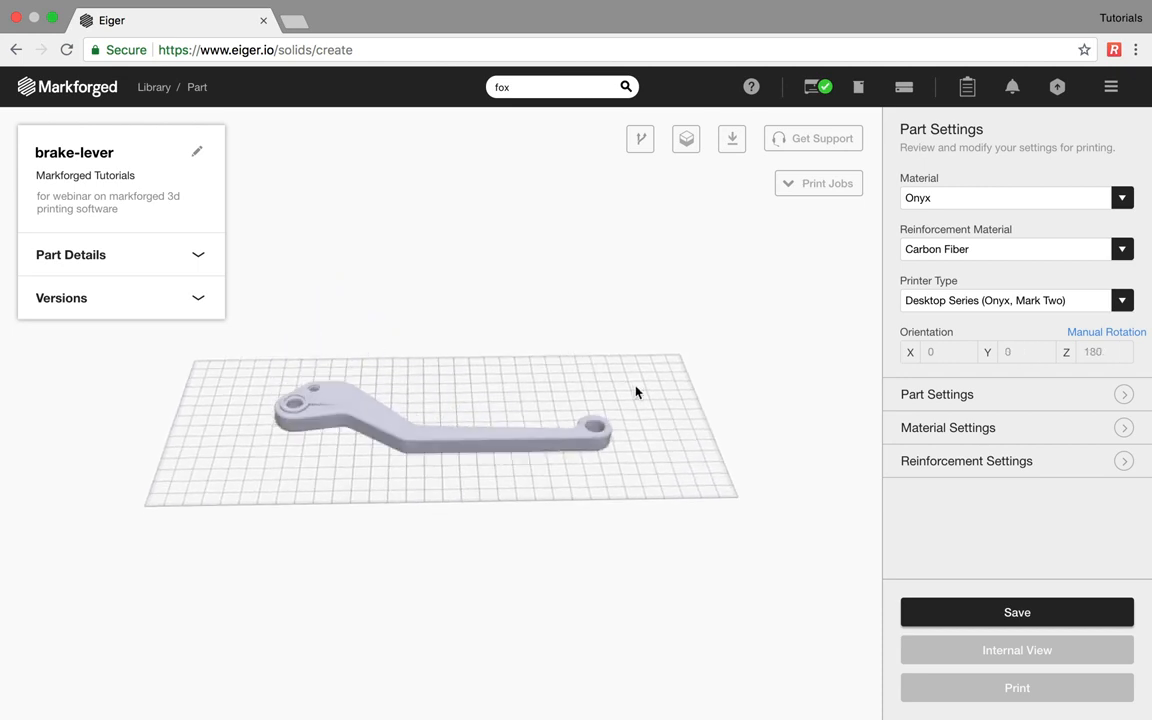
pyautogui.click(1094, 333)
pyautogui.moveTo(404, 452); pyautogui.dragTo(464, 453)
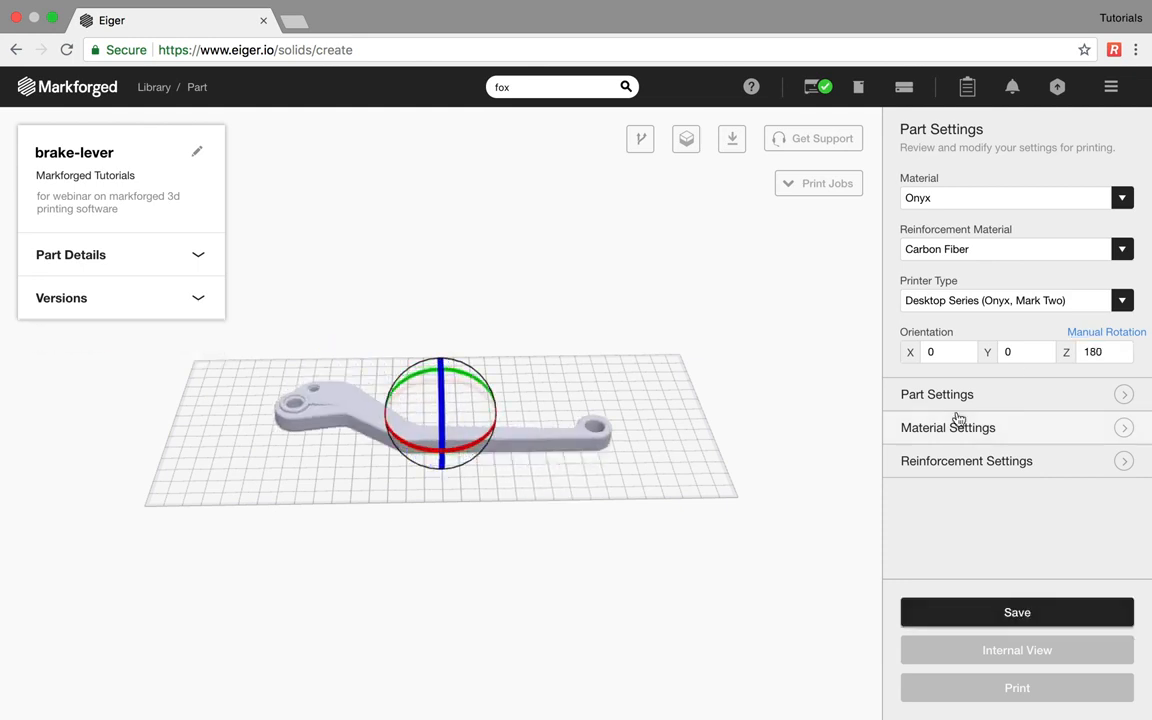
pyautogui.click(1045, 535)
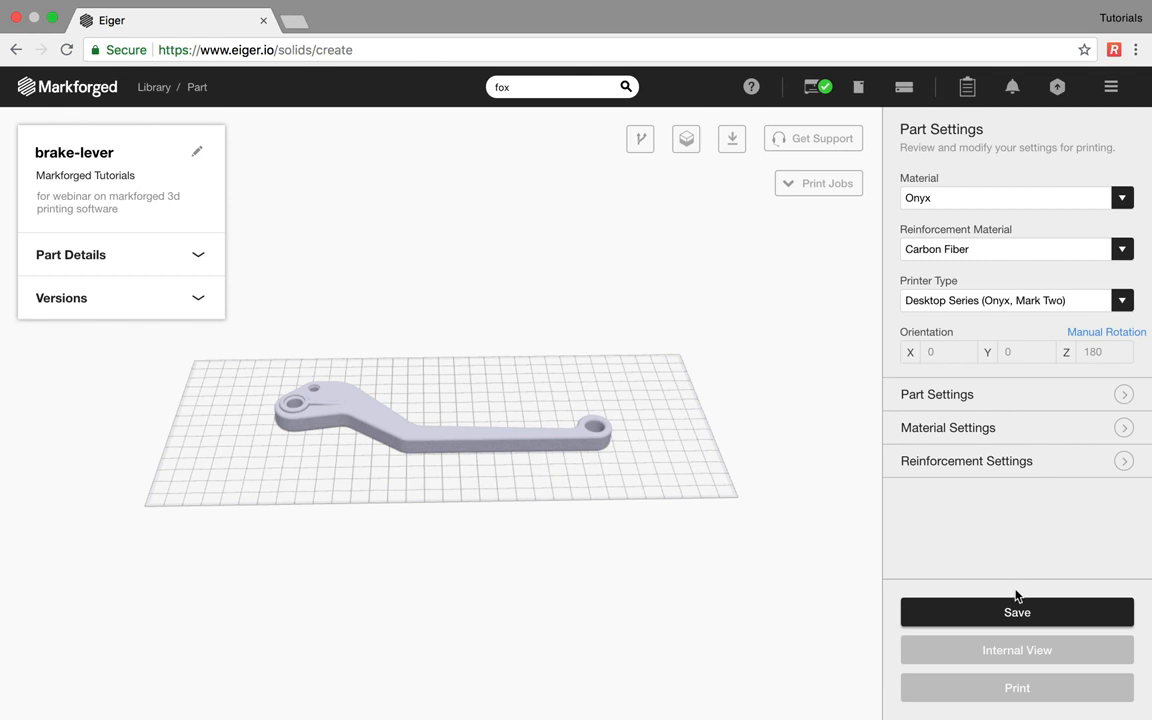
# - Save and cloud-slice the brake-lever, showing 4h 9m print time, 8.41 USD and 27.54g mass
pyautogui.click(1013, 612)
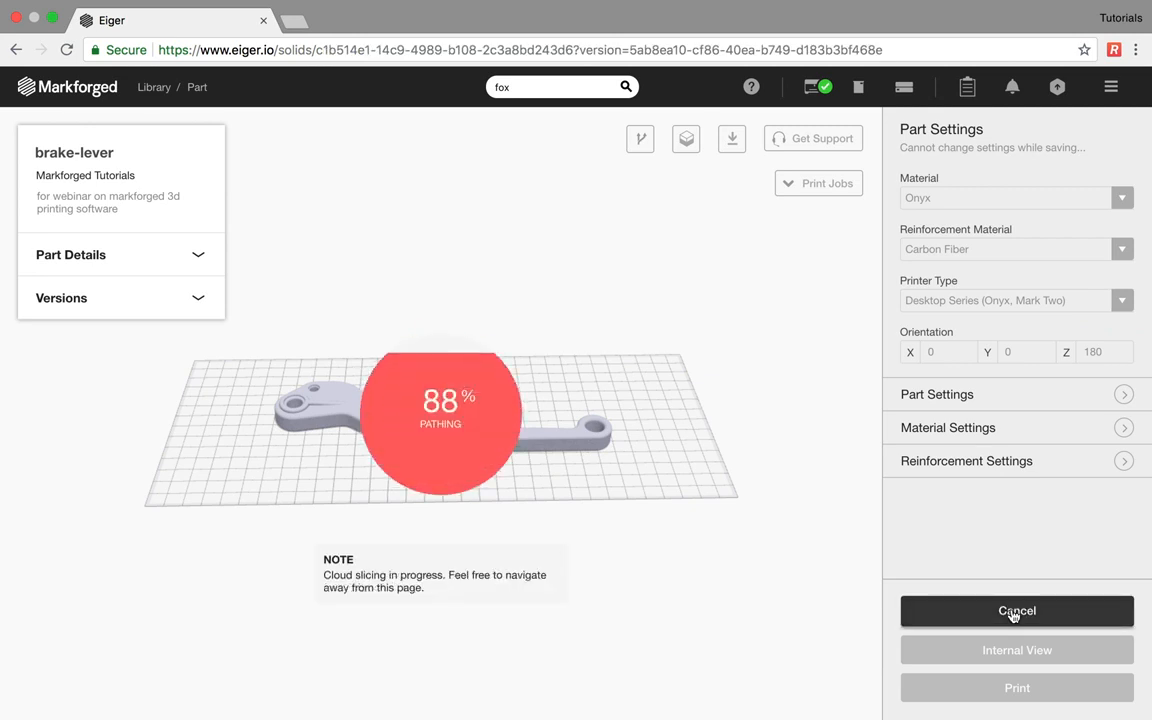
pyautogui.click(204, 260)
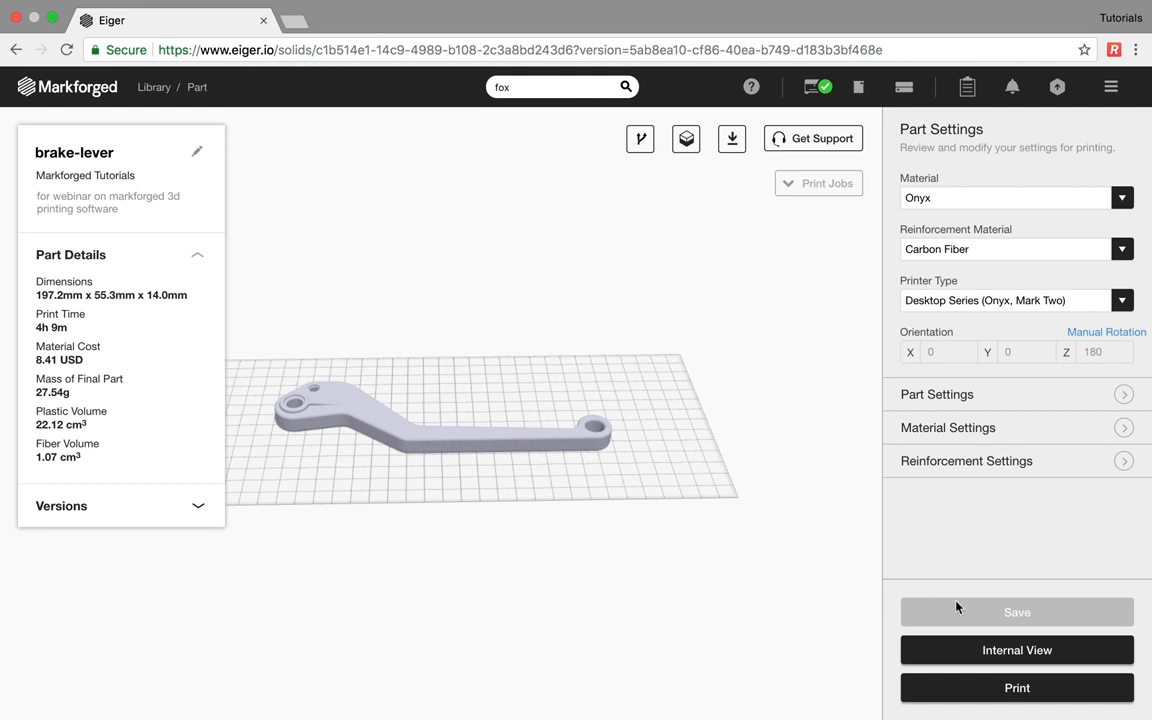
# - Switch off Use Supports, leaving Expand Thin Features off and Cloud Slicing on
pyautogui.click(1049, 402)
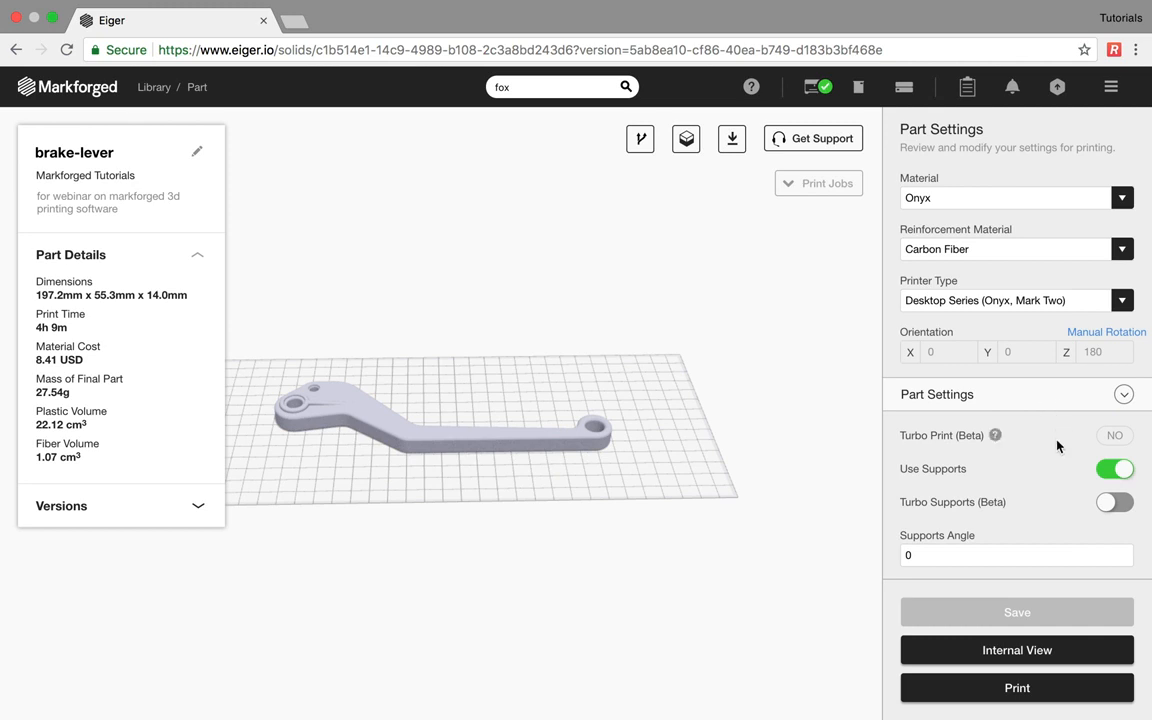
pyautogui.scroll(-5, 1057, 445)
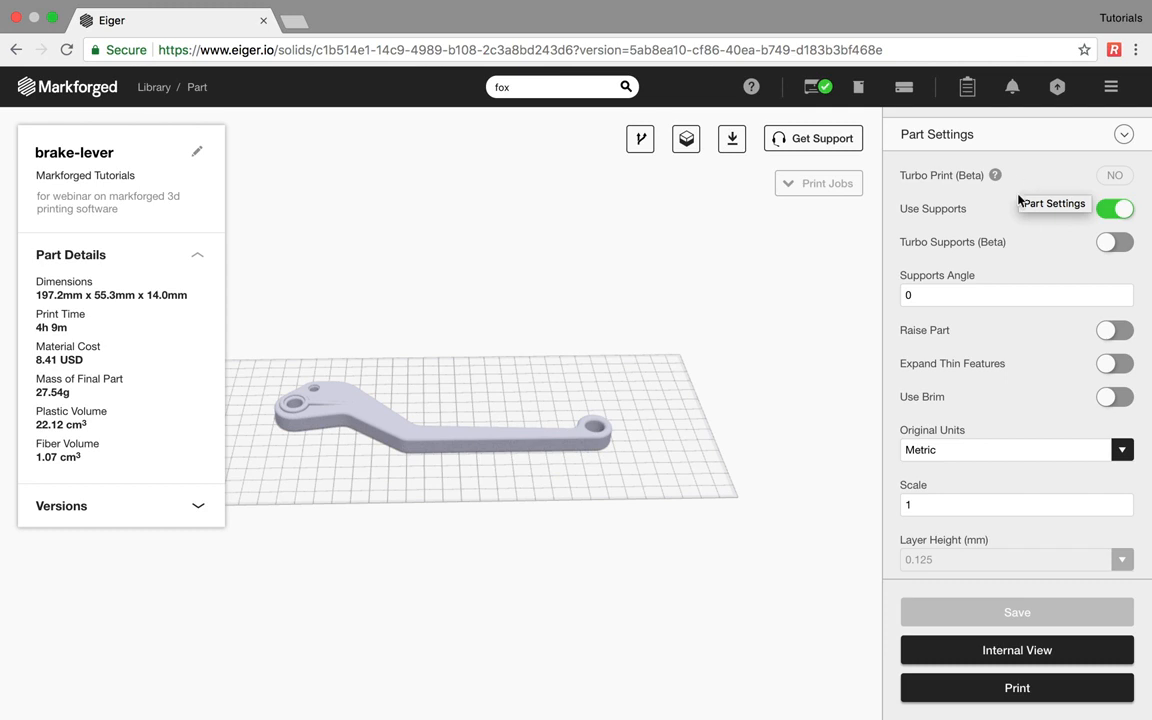
pyautogui.click(1113, 218)
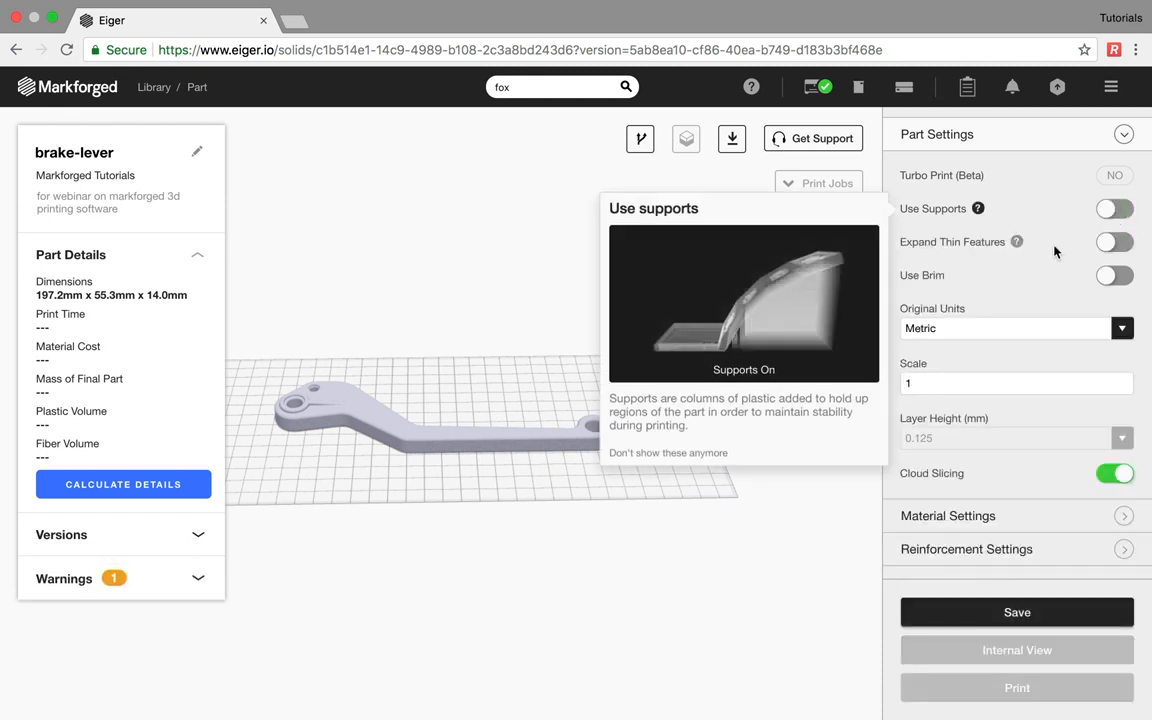
pyautogui.click(1113, 244)
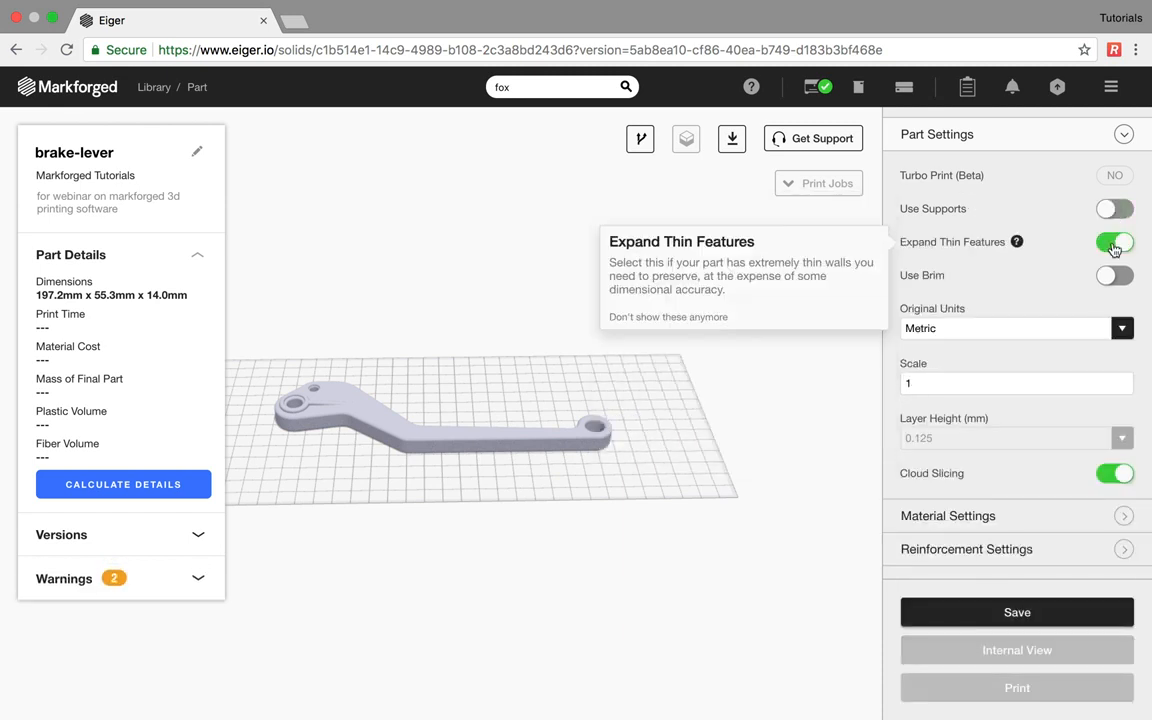
pyautogui.click(1115, 249)
pyautogui.moveTo(1115, 278)
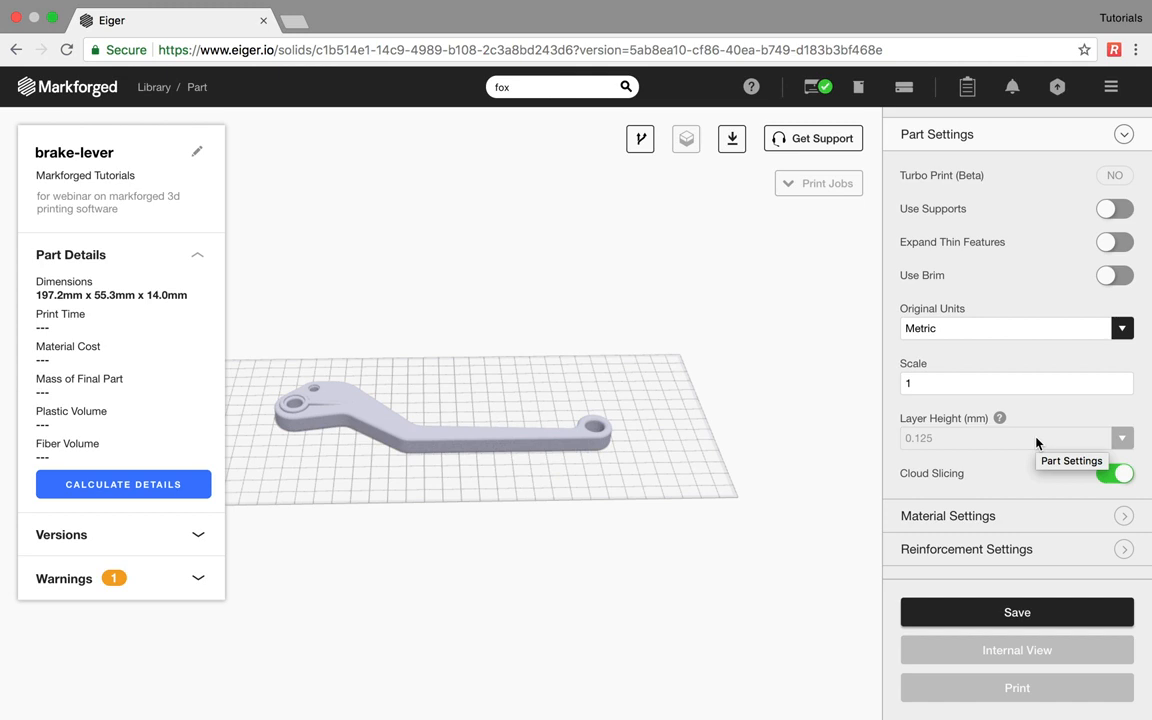
pyautogui.click(1125, 476)
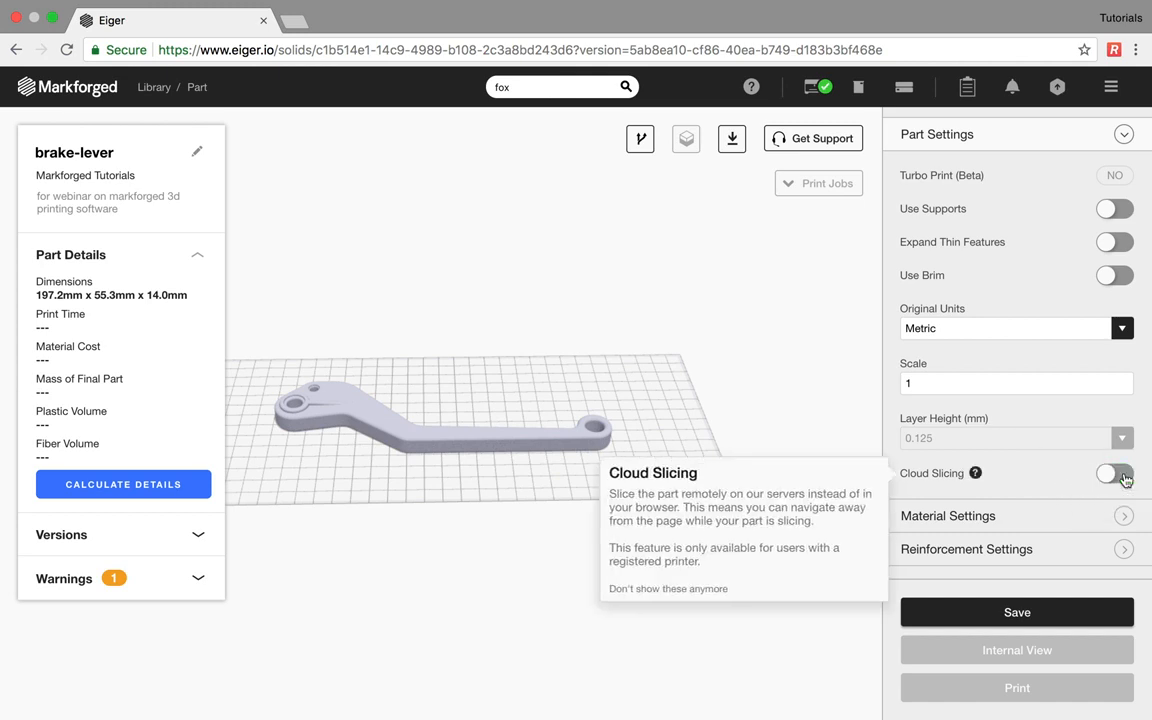
pyautogui.click(1125, 476)
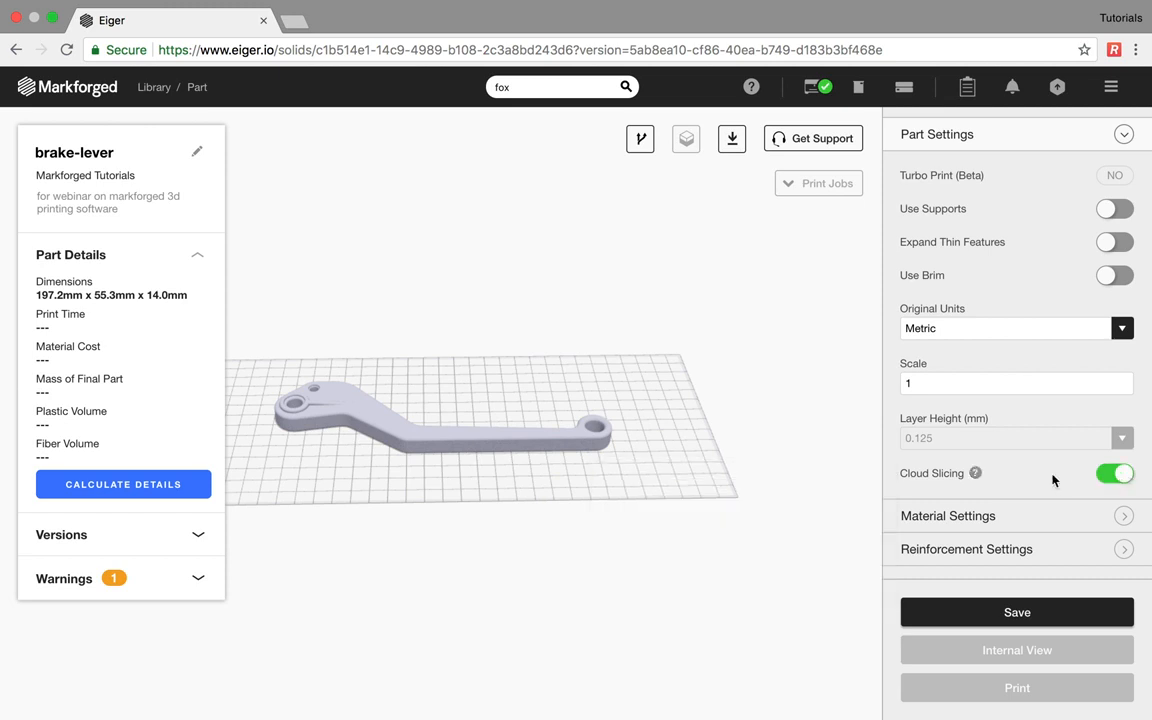
pyautogui.scroll(-3, 1050, 480)
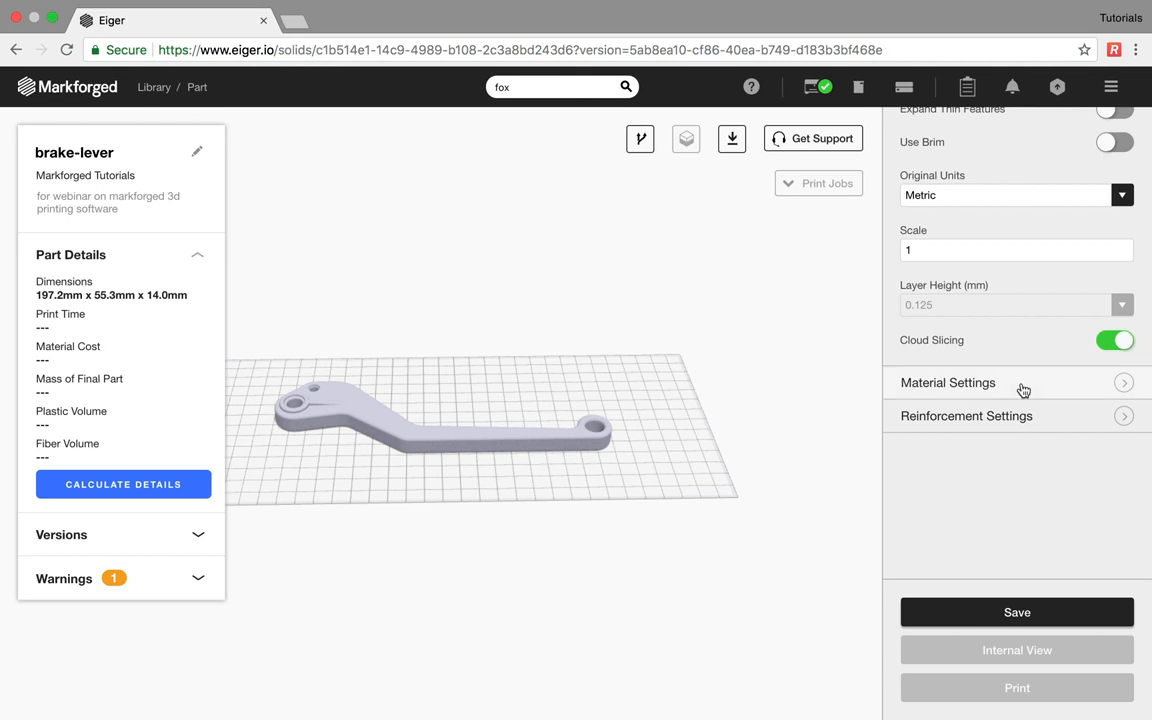
# - Set Fiber Fill Type to Concentric Fiber and re-slice, giving 3h 59m and 6.54 USD
pyautogui.click(1023, 390)
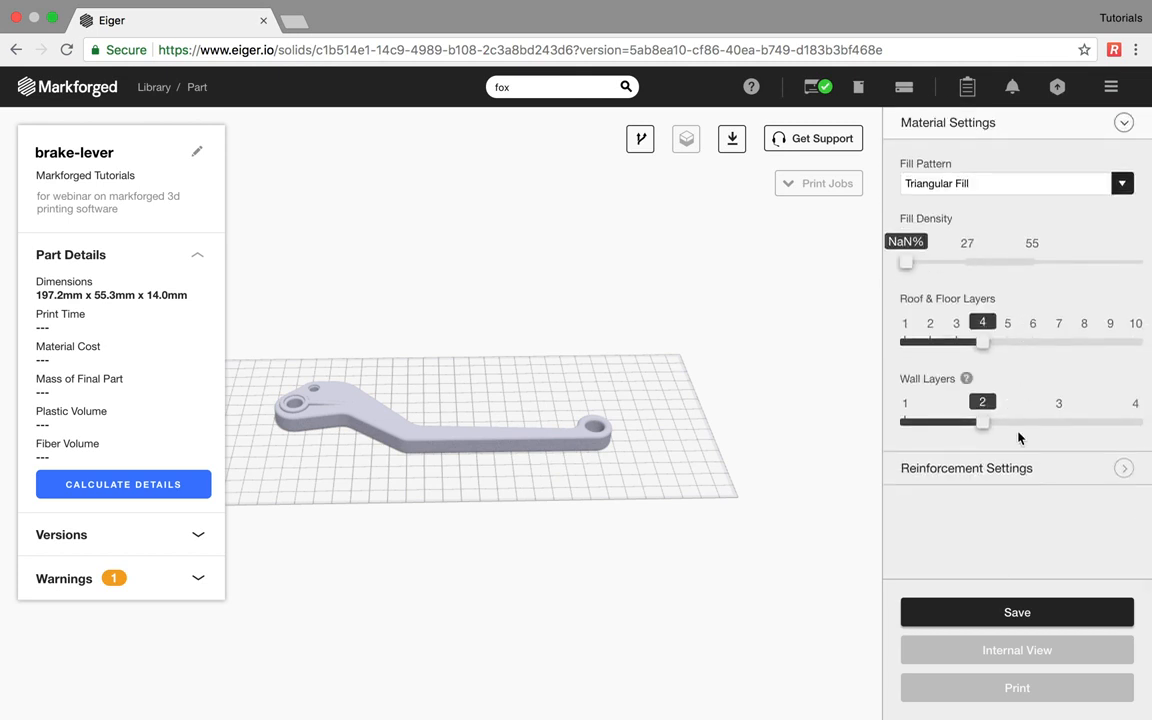
pyautogui.click(1012, 470)
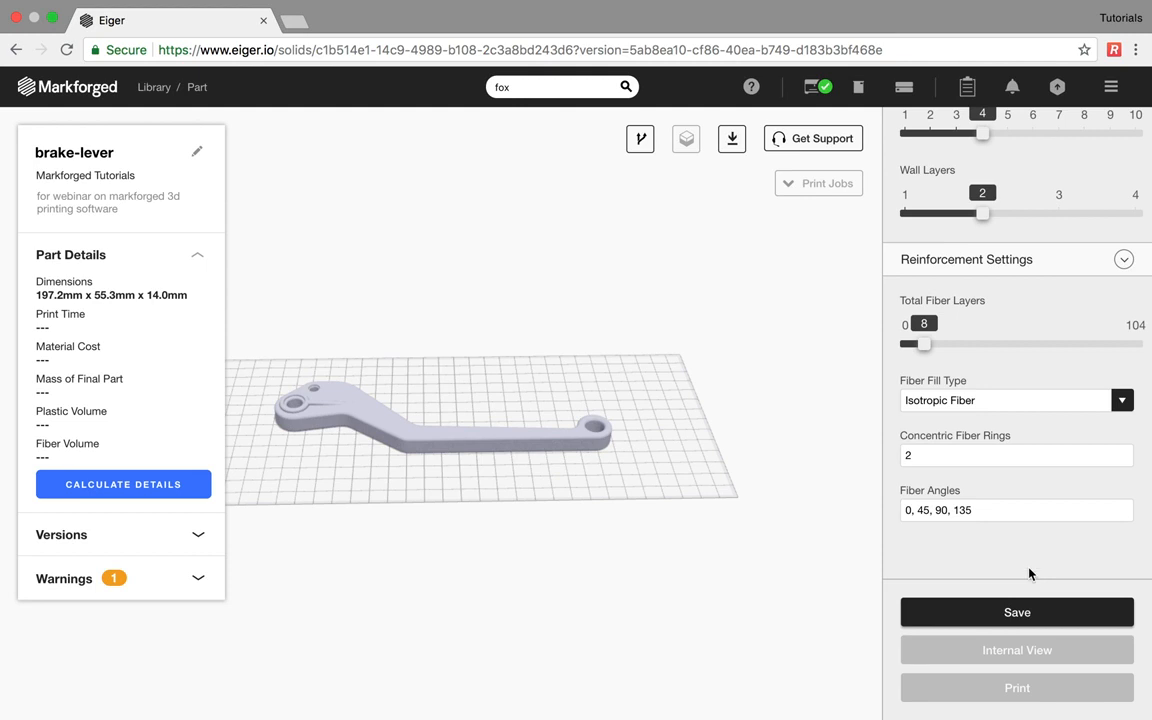
pyautogui.click(1049, 399)
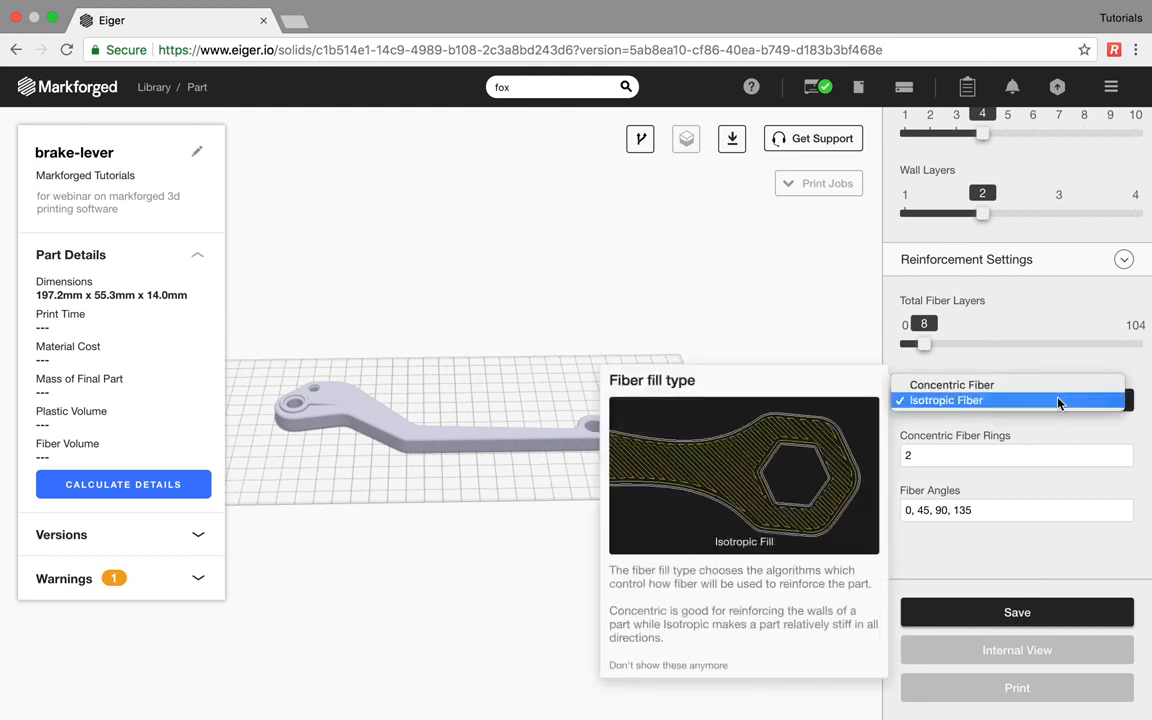
pyautogui.click(1059, 387)
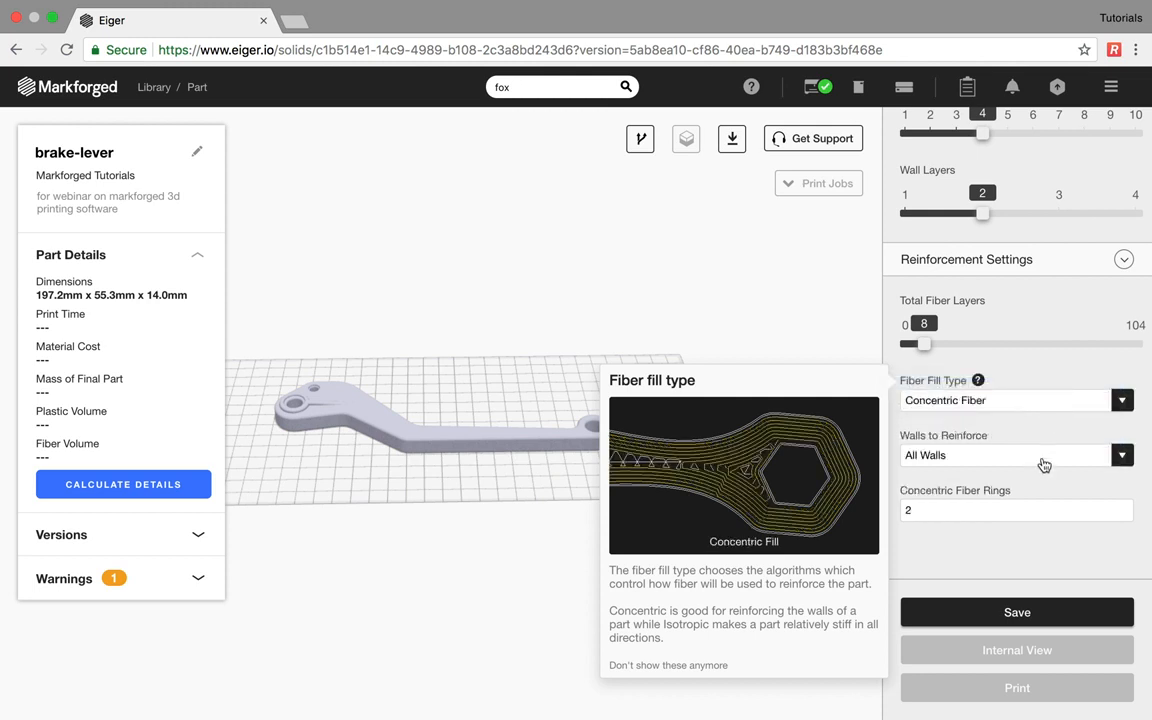
pyautogui.click(1020, 614)
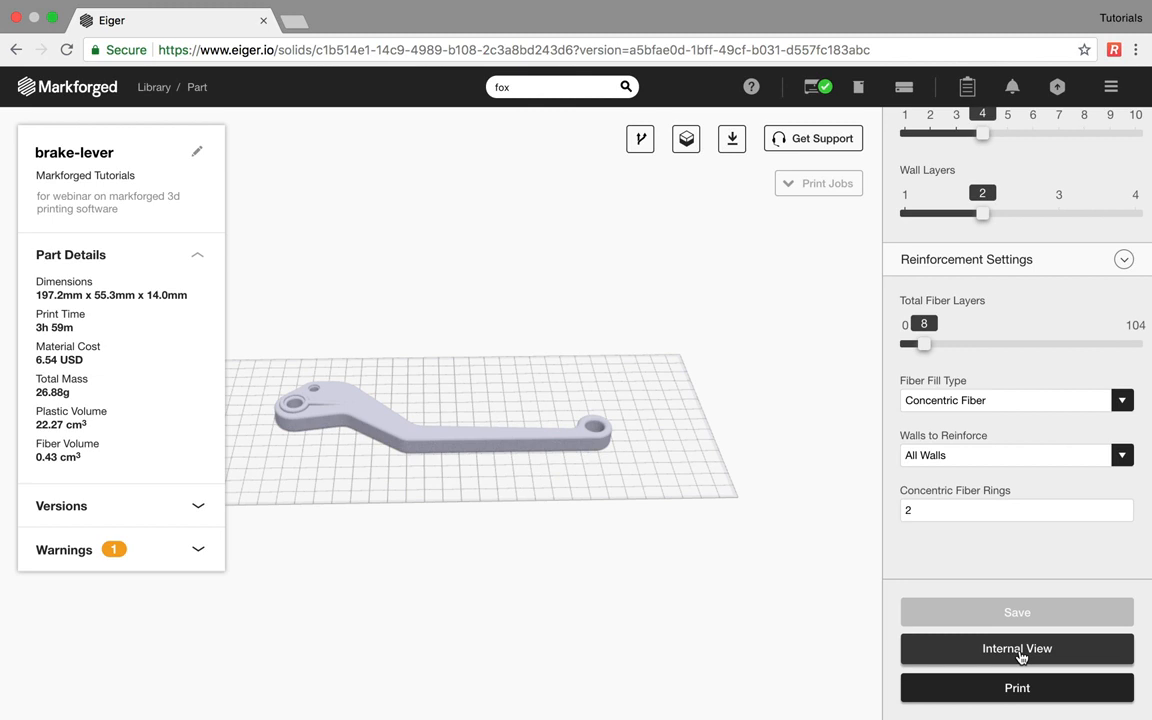
pyautogui.click(1017, 649)
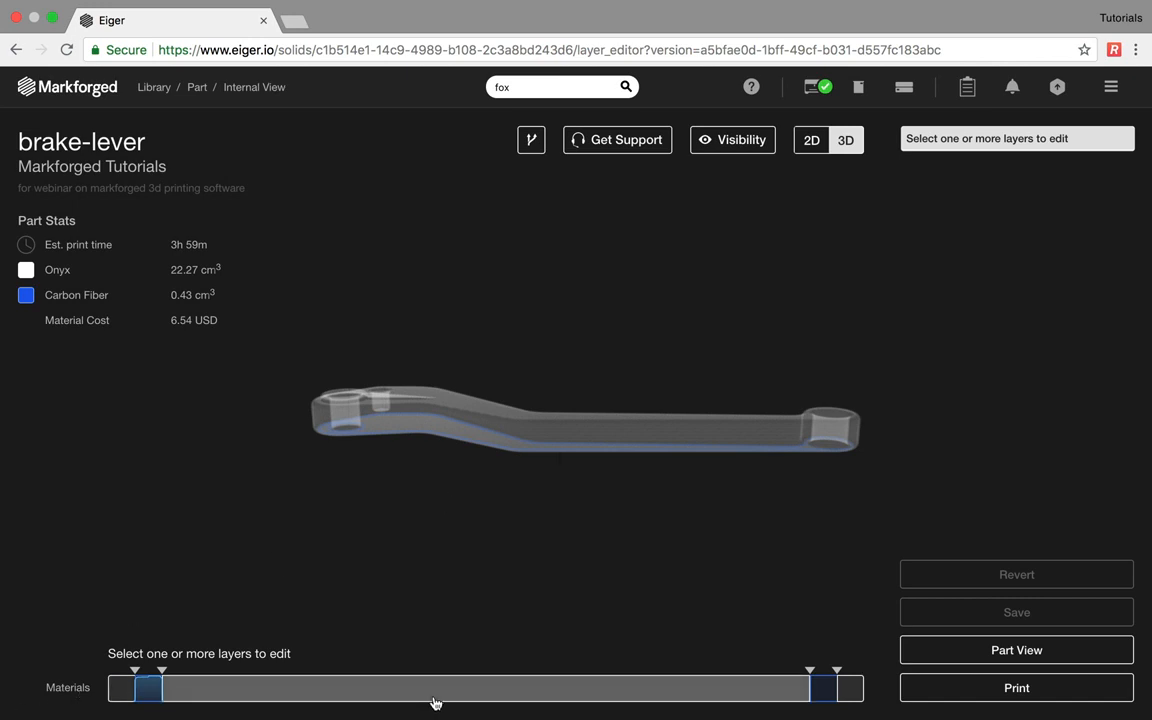
# - Inspect the layer groups 1-4, 5-8, 105-108 and 109-112 on the Materials bar
pyautogui.click(150, 694)
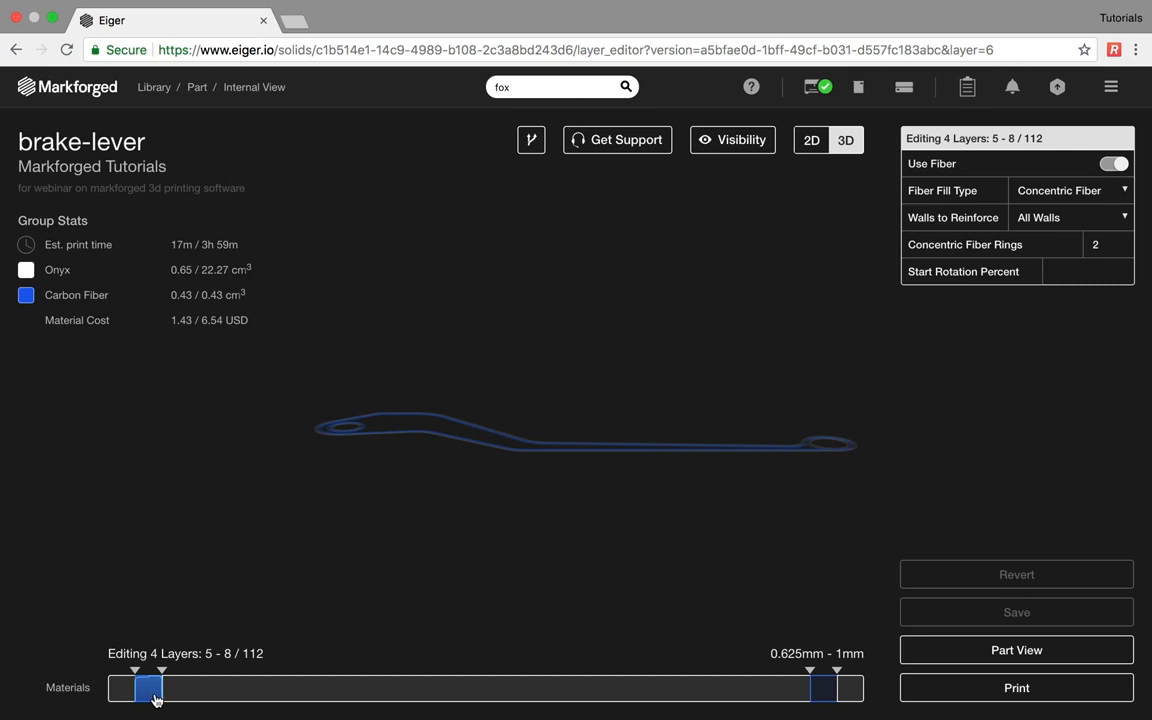
pyautogui.click(823, 688)
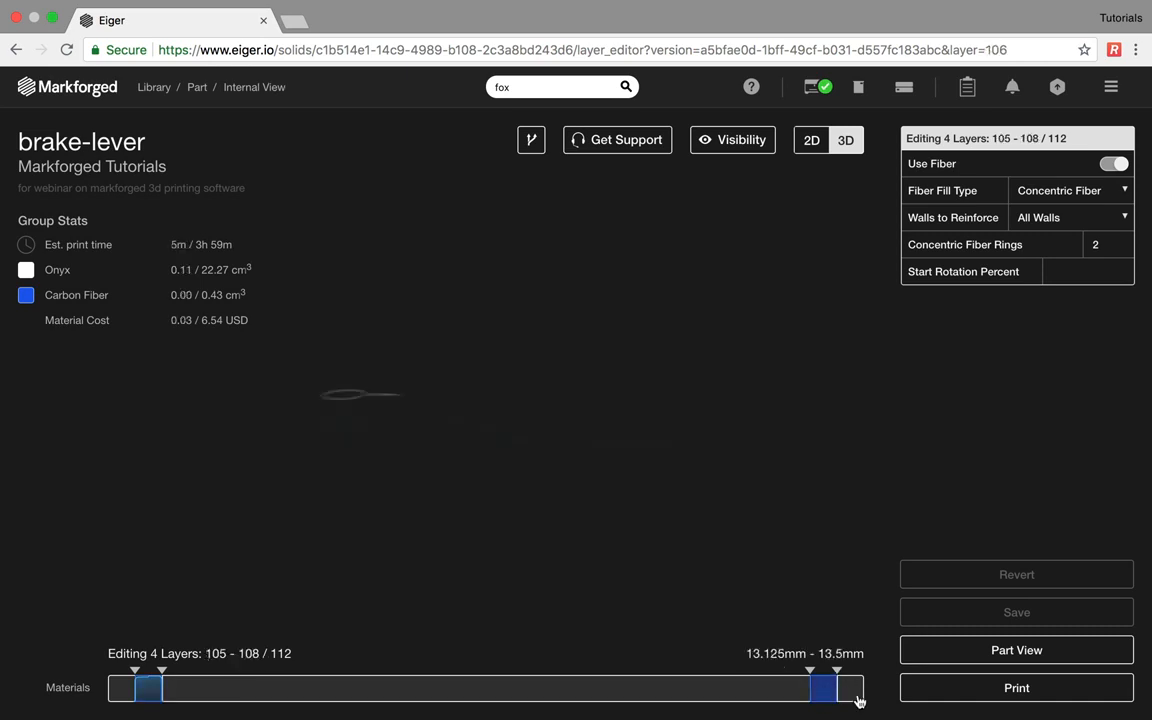
pyautogui.click(859, 698)
pyautogui.click(119, 693)
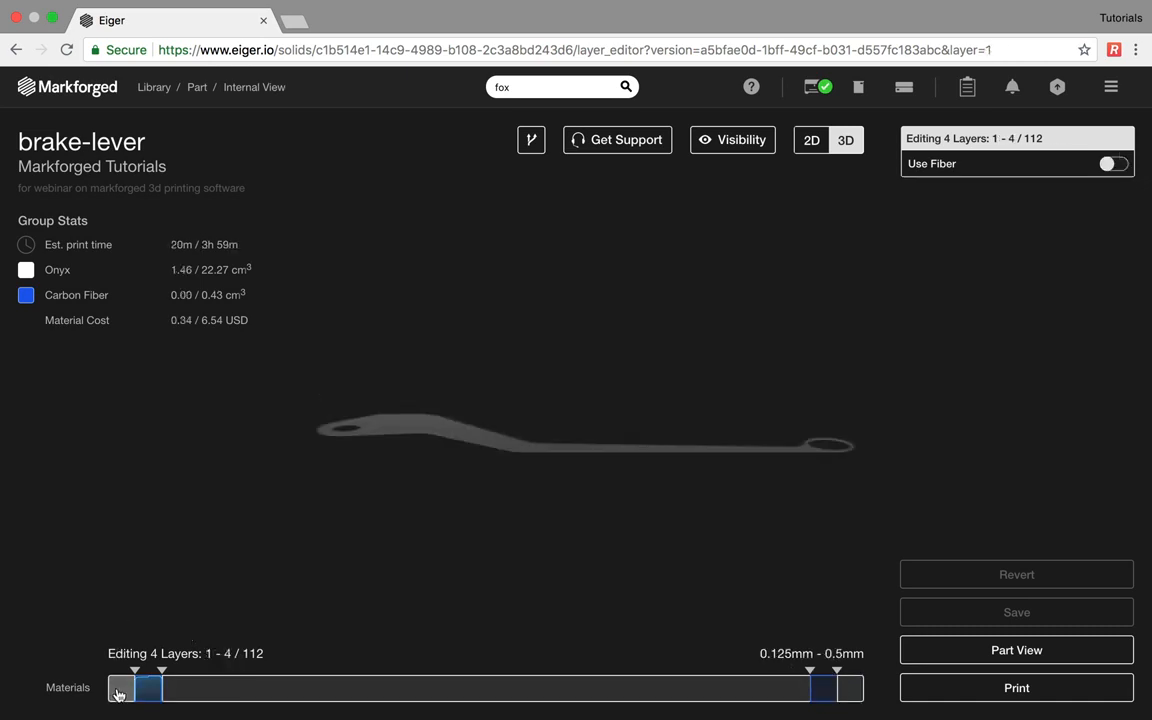
pyautogui.click(212, 617)
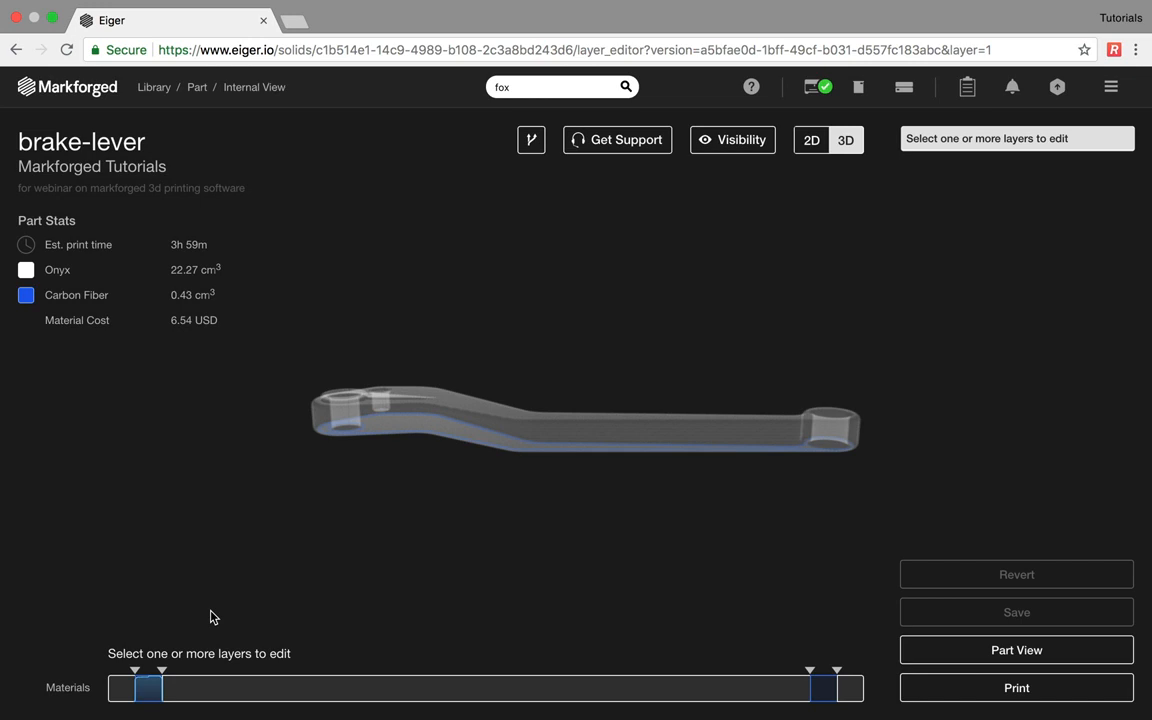
pyautogui.click(148, 694)
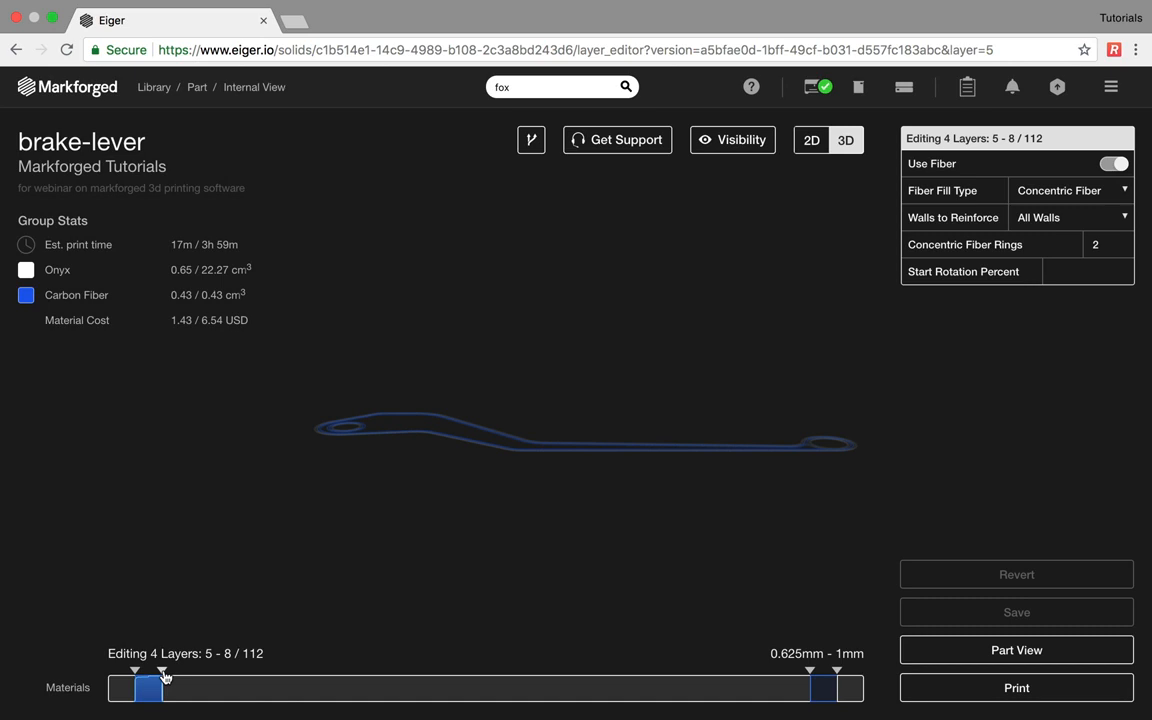
# - Shrink the fiber group to layers 5–6 and give it 15 concentric fiber rings
pyautogui.moveTo(163, 676); pyautogui.dragTo(148, 679)
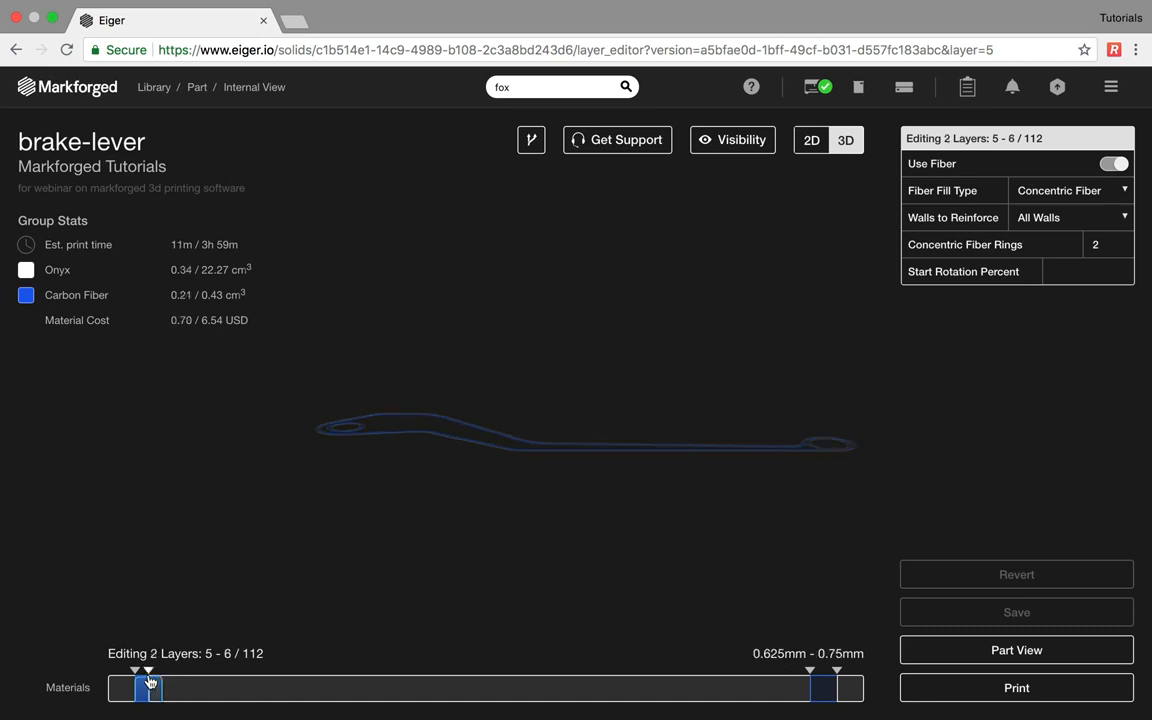
pyautogui.click(143, 700)
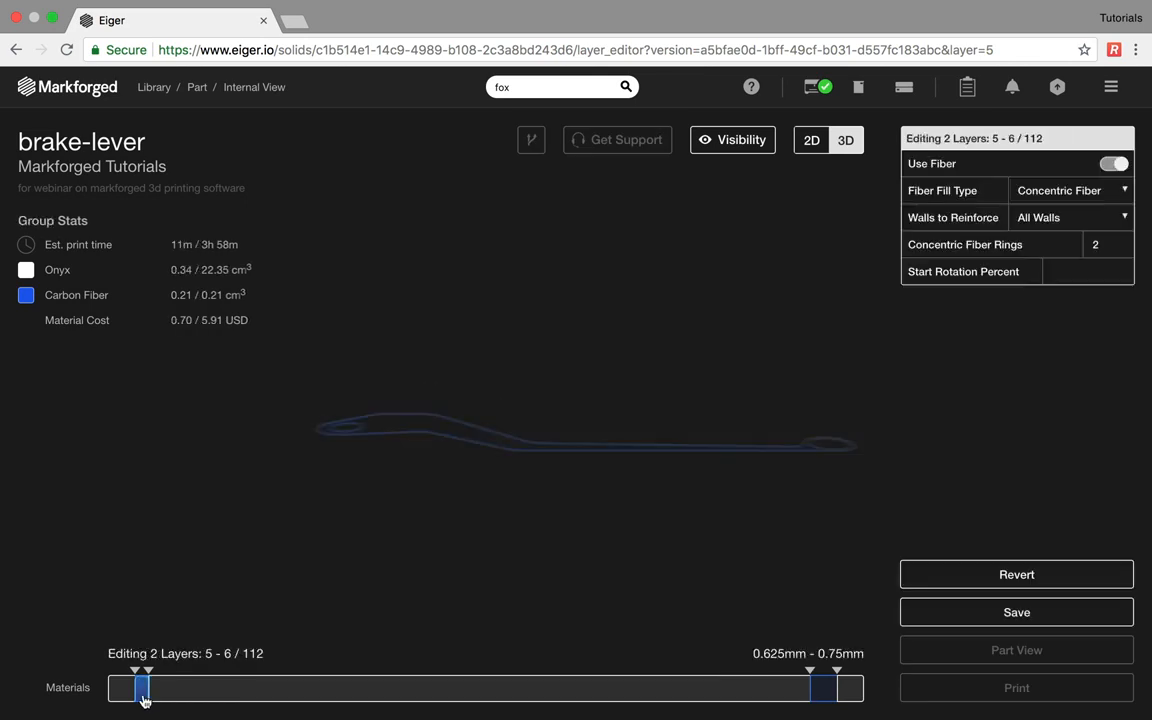
pyautogui.click(1095, 247)
pyautogui.write('15')
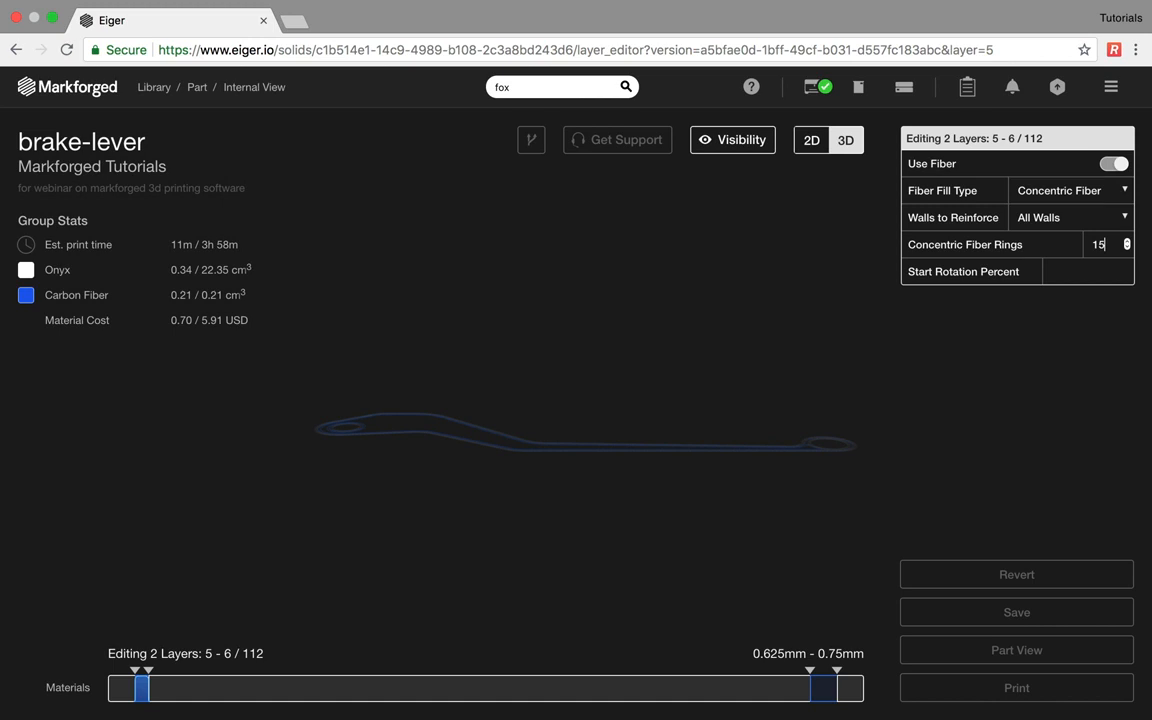
pyautogui.click(576, 413)
# - Create a new fiber group on layers 7–9 with 10 concentric fiber rings
pyautogui.moveTo(151, 699); pyautogui.dragTo(166, 699)
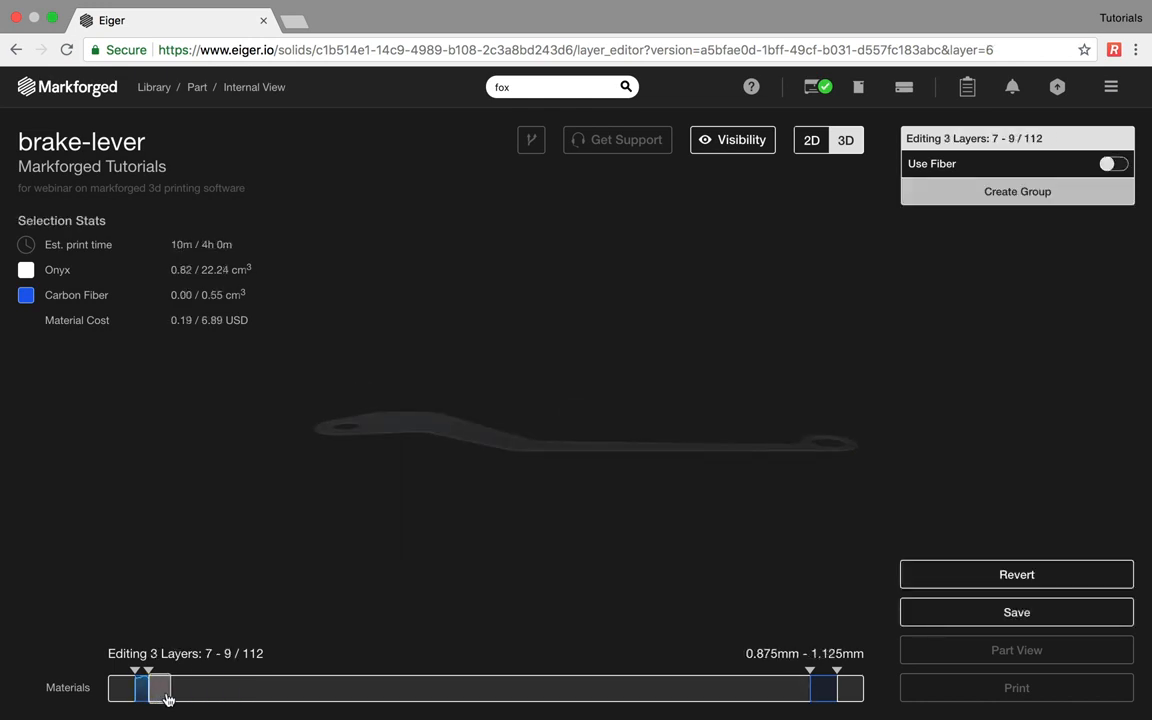
pyautogui.click(1112, 163)
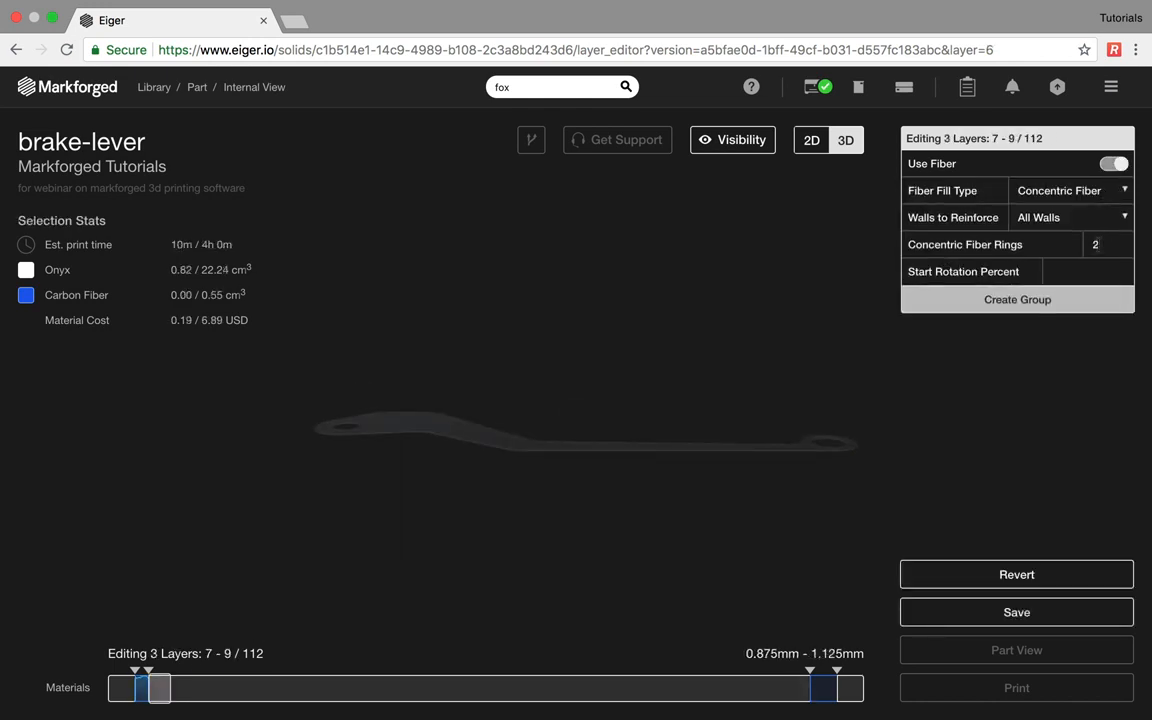
pyautogui.doubleClick(1098, 245)
pyautogui.write('10')
pyautogui.click(1036, 313)
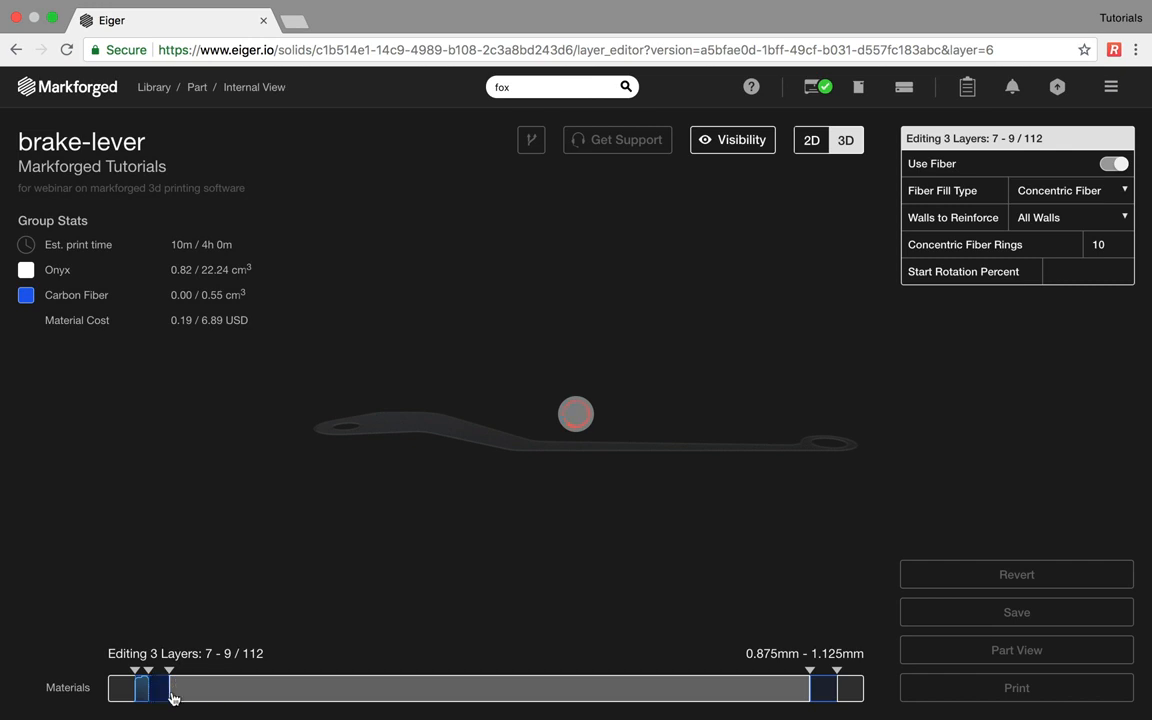
pyautogui.moveTo(172, 690); pyautogui.dragTo(683, 689)
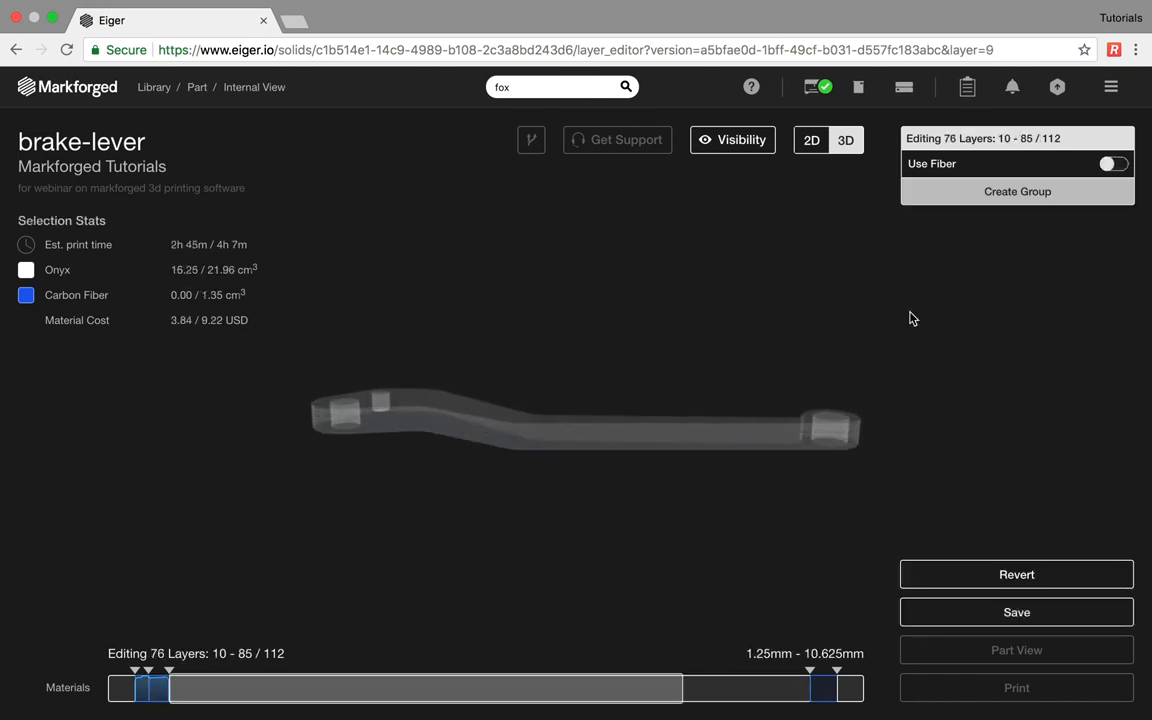
# - Reinforce layers 10–85 as a fiber group with 3 concentric rings
pyautogui.click(1113, 166)
pyautogui.doubleClick(1095, 244)
pyautogui.write('3')
pyautogui.click(1033, 299)
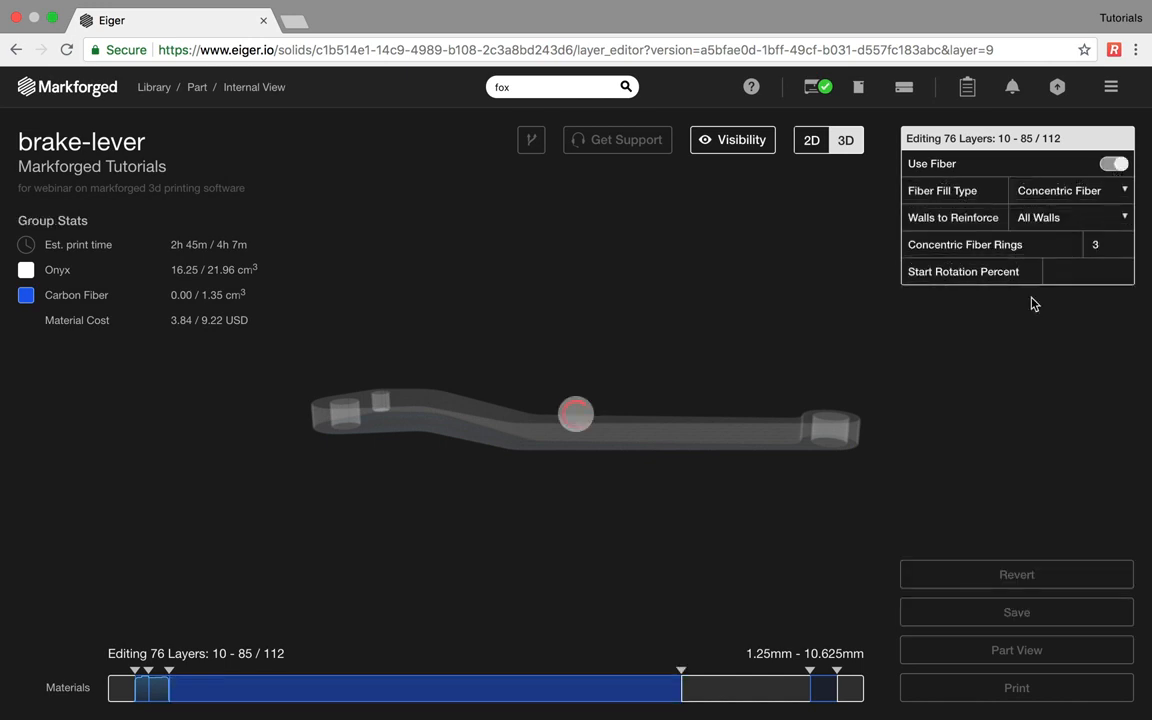
# - Create a fiber group for layers 86–88 with 10 concentric carbon fiber rings
pyautogui.click(682, 694)
pyautogui.moveTo(685, 695); pyautogui.dragTo(702, 694)
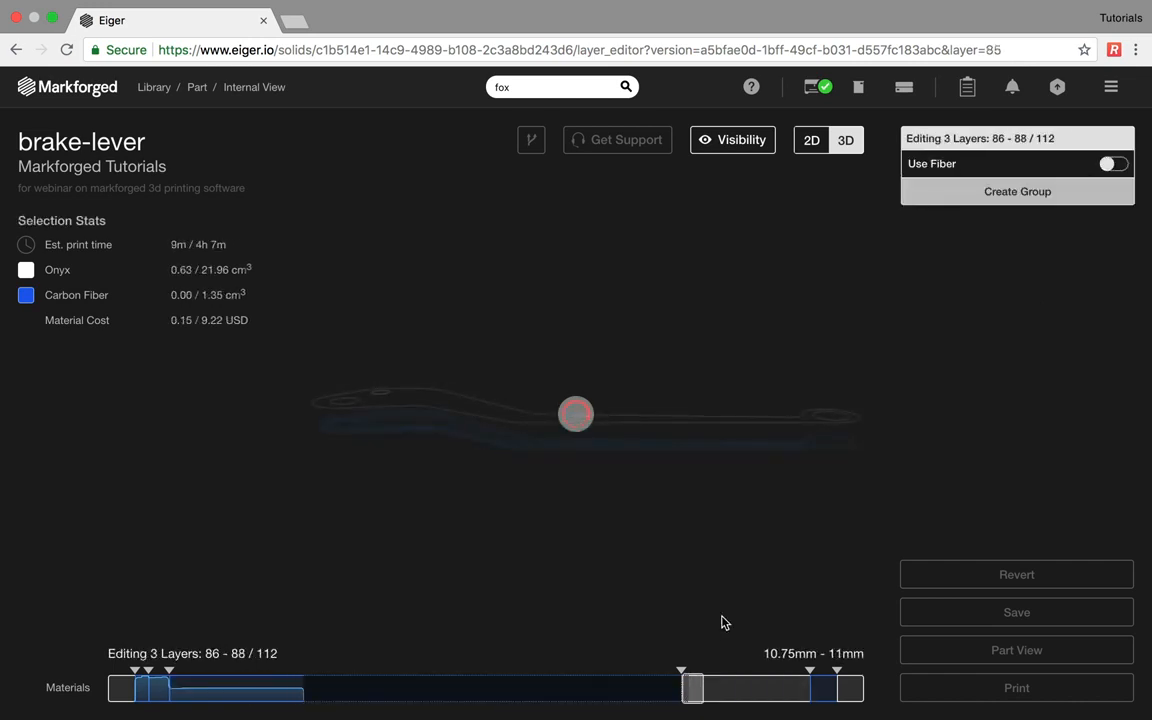
pyautogui.click(1112, 164)
pyautogui.doubleClick(1095, 245)
pyautogui.write('10')
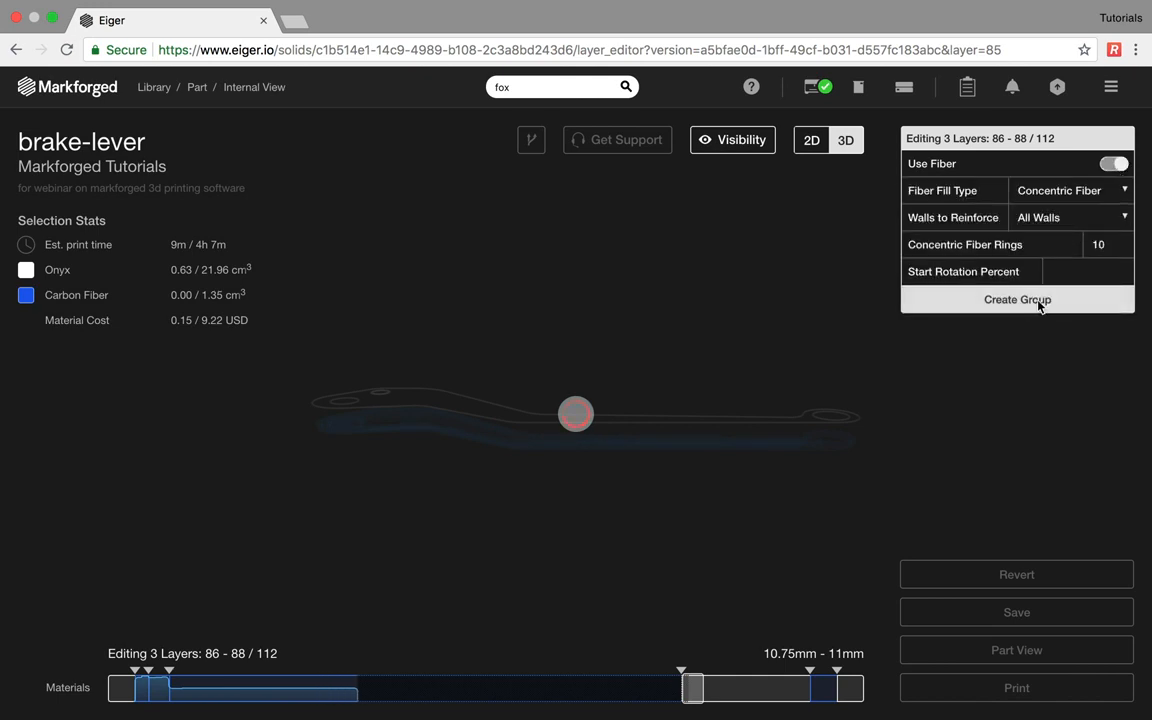
pyautogui.click(1040, 305)
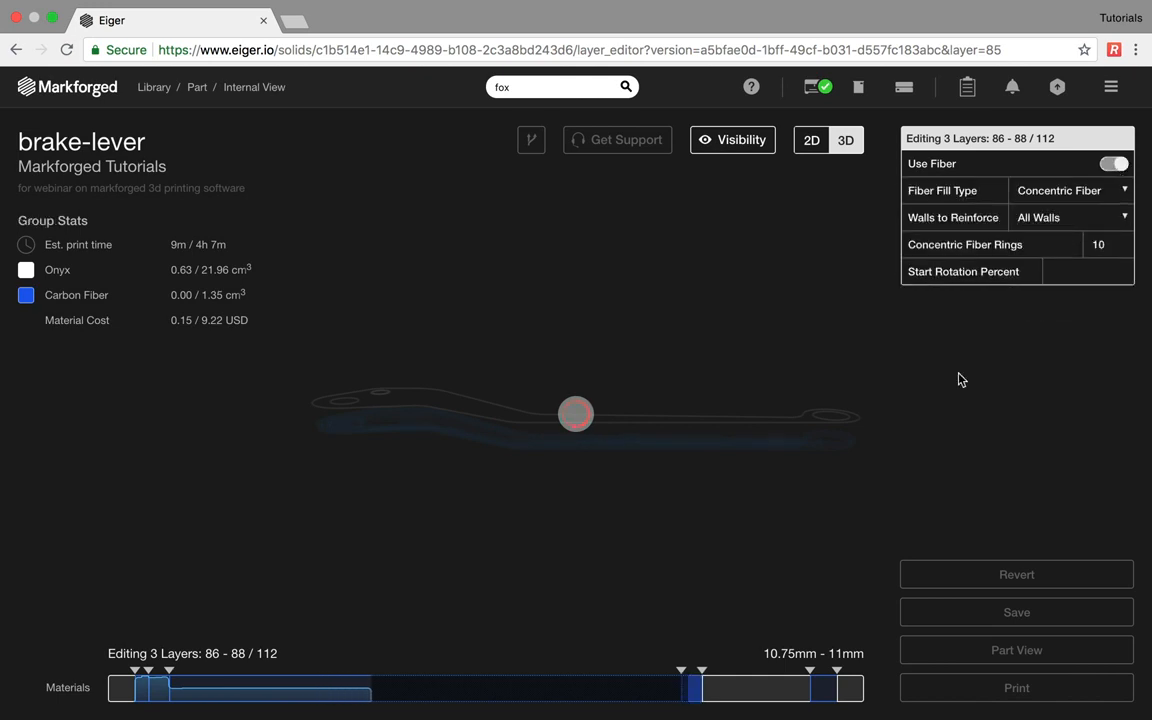
# - Give layers 89–90 a 15-ring concentric fiber group, then view the layers in 2D
pyautogui.click(706, 692)
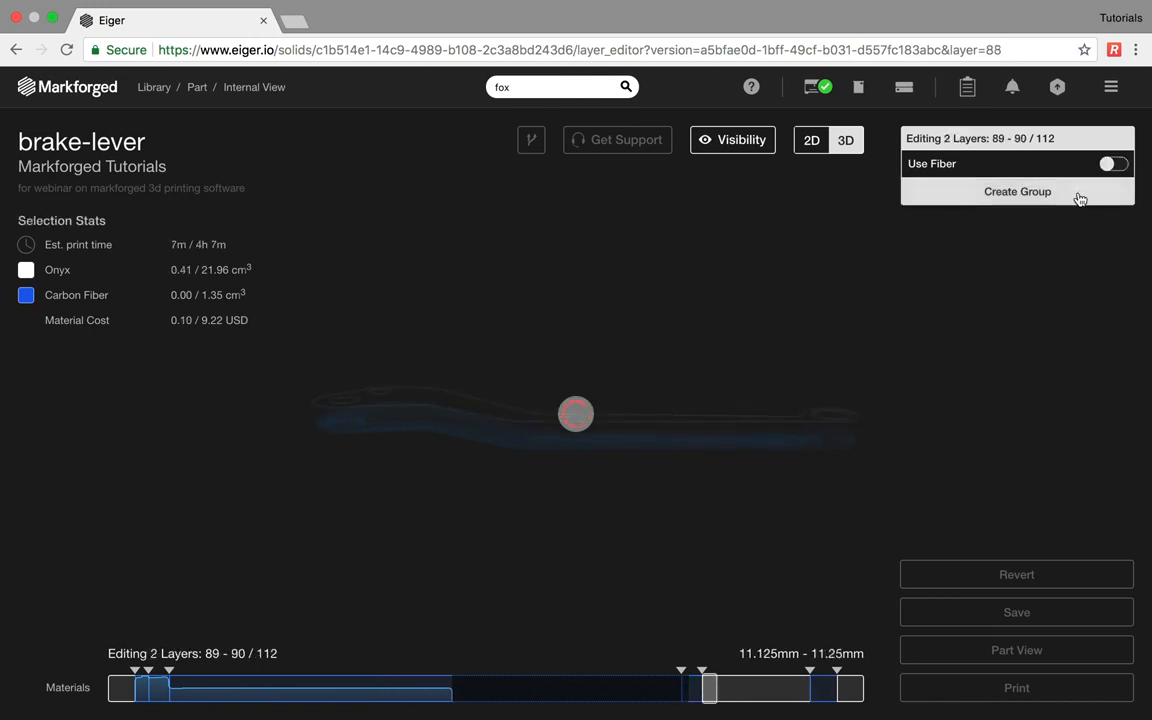
pyautogui.click(1113, 163)
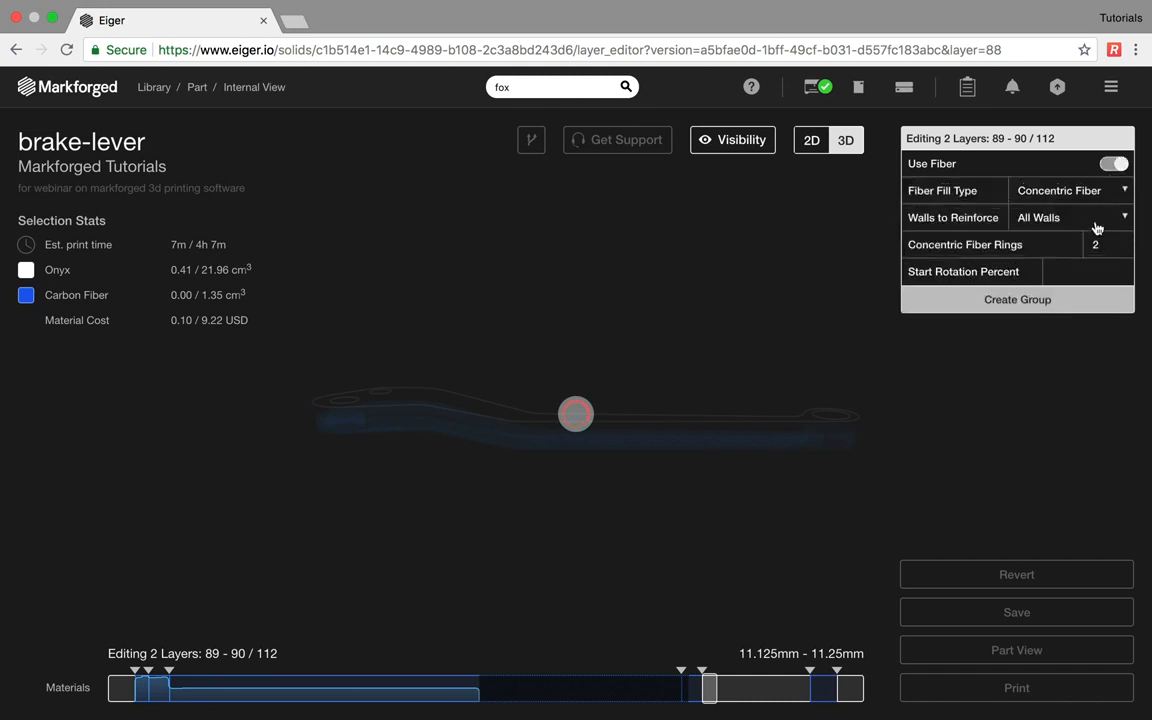
pyautogui.click(1095, 244)
pyautogui.write('15')
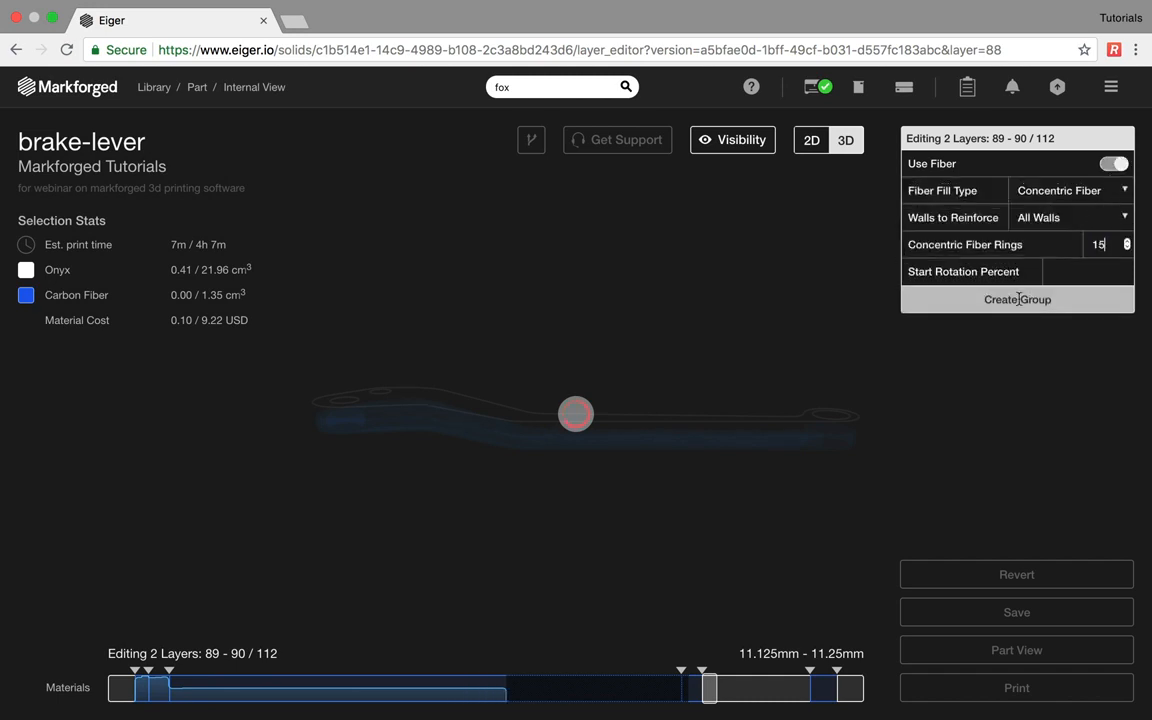
pyautogui.click(1016, 305)
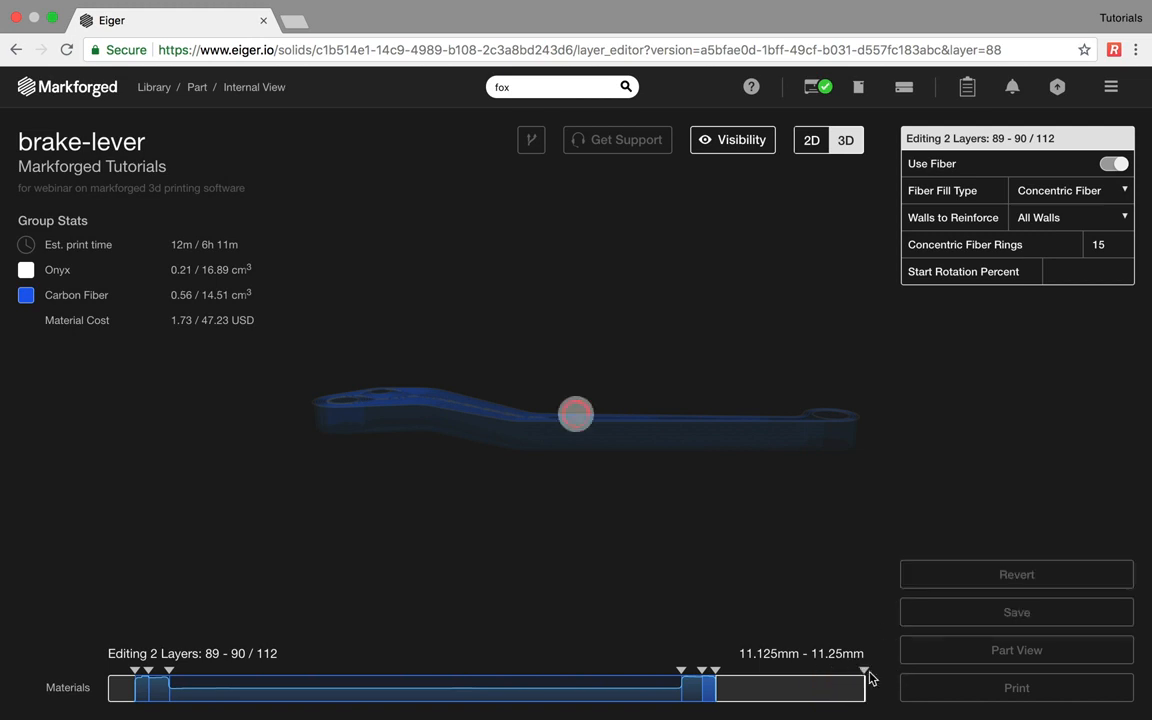
pyautogui.click(791, 592)
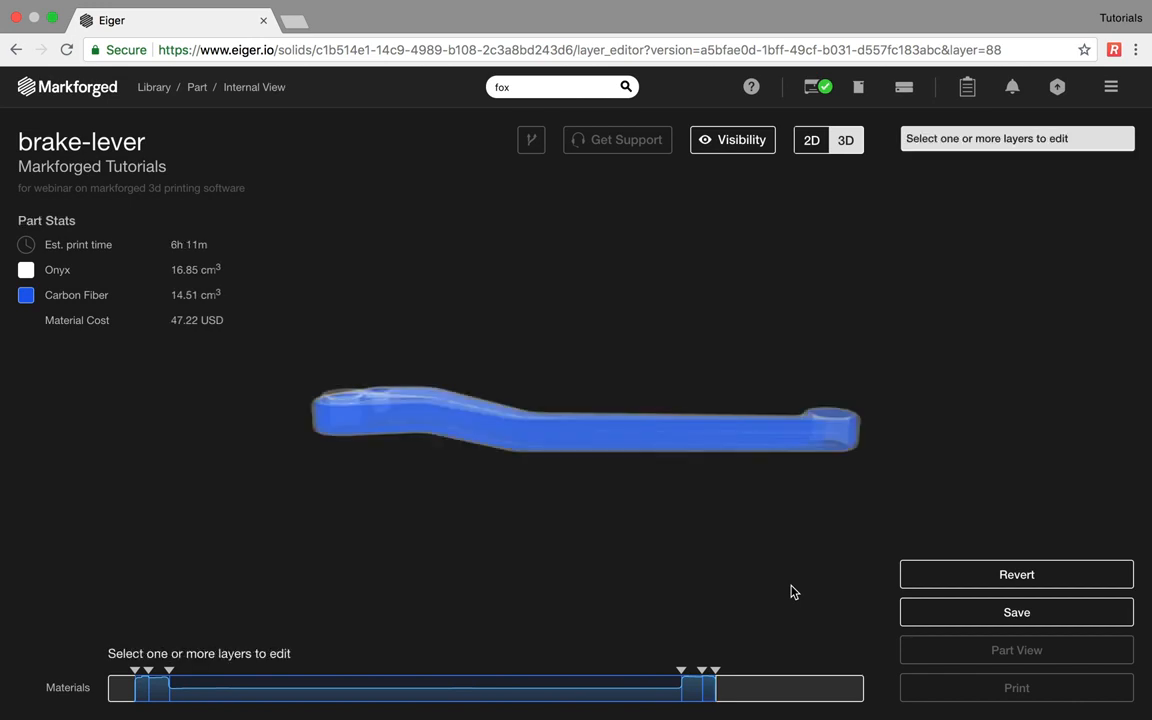
pyautogui.click(812, 143)
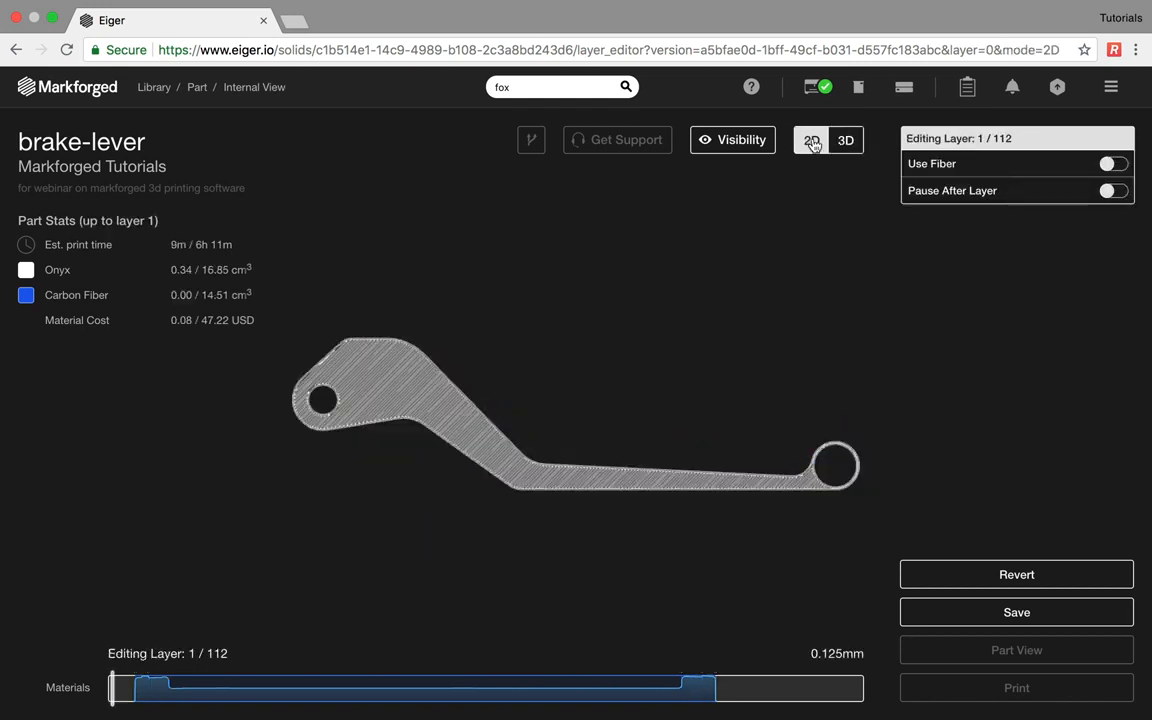
# - Set the brake-lever to pause after layer 48 and save the edits as a new version
pyautogui.click(410, 700)
pyautogui.click(510, 692)
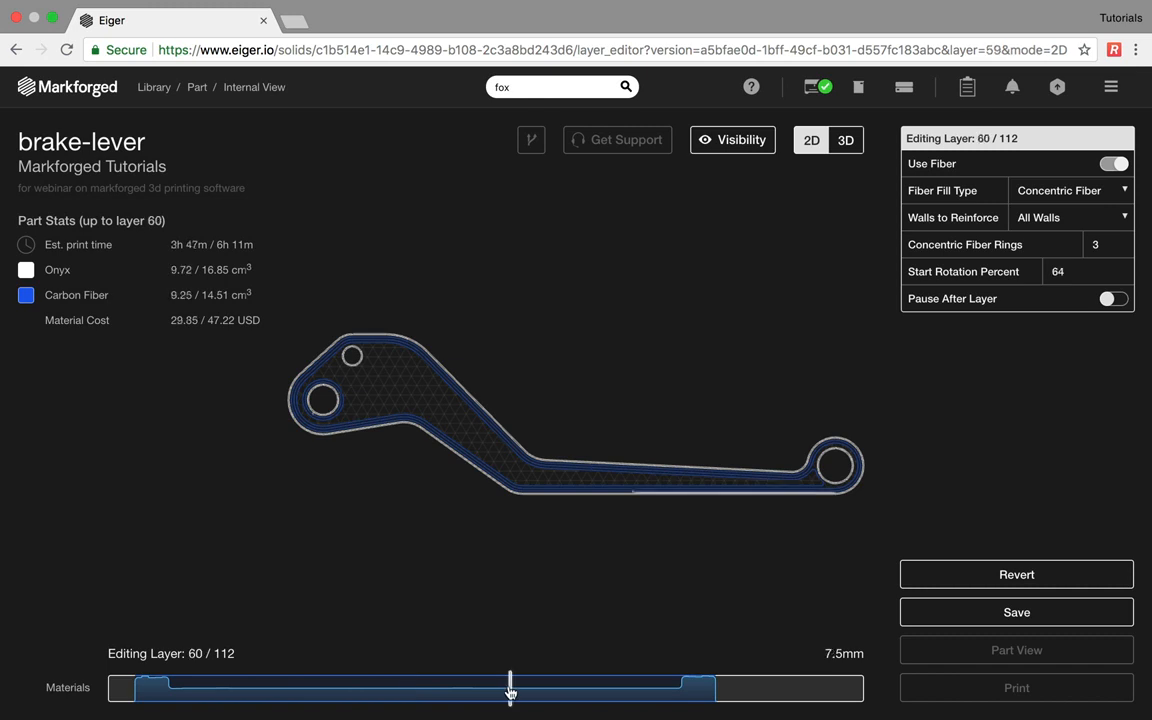
pyautogui.click(429, 695)
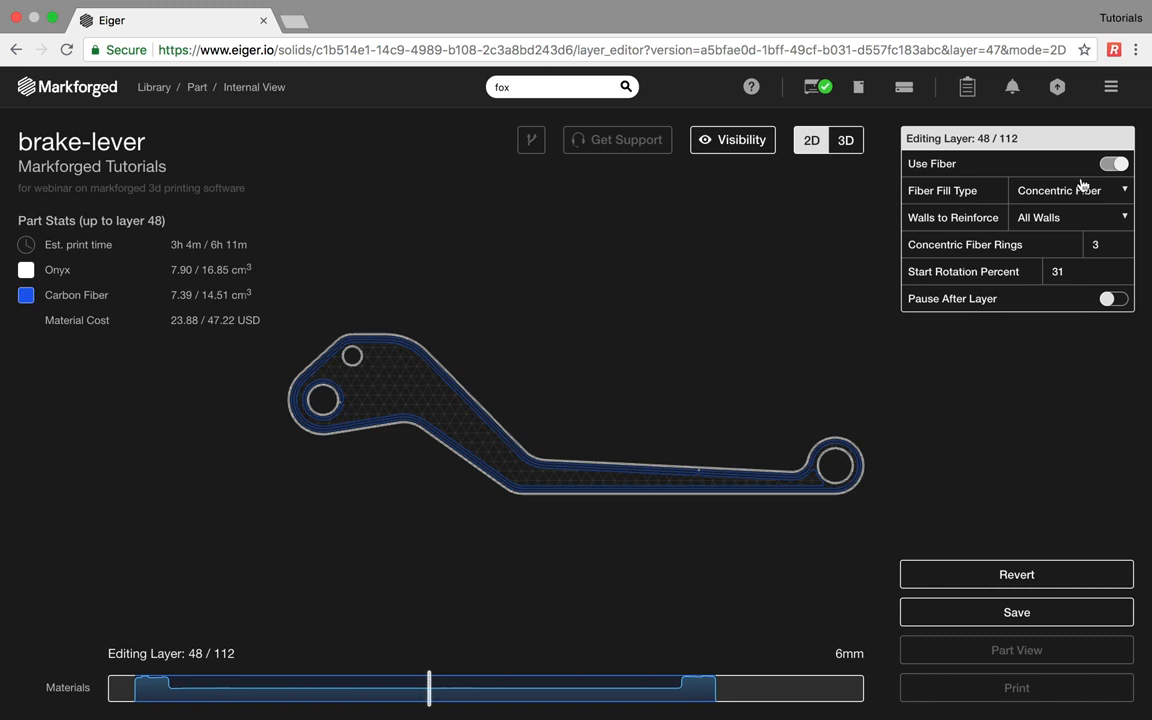
pyautogui.click(1112, 300)
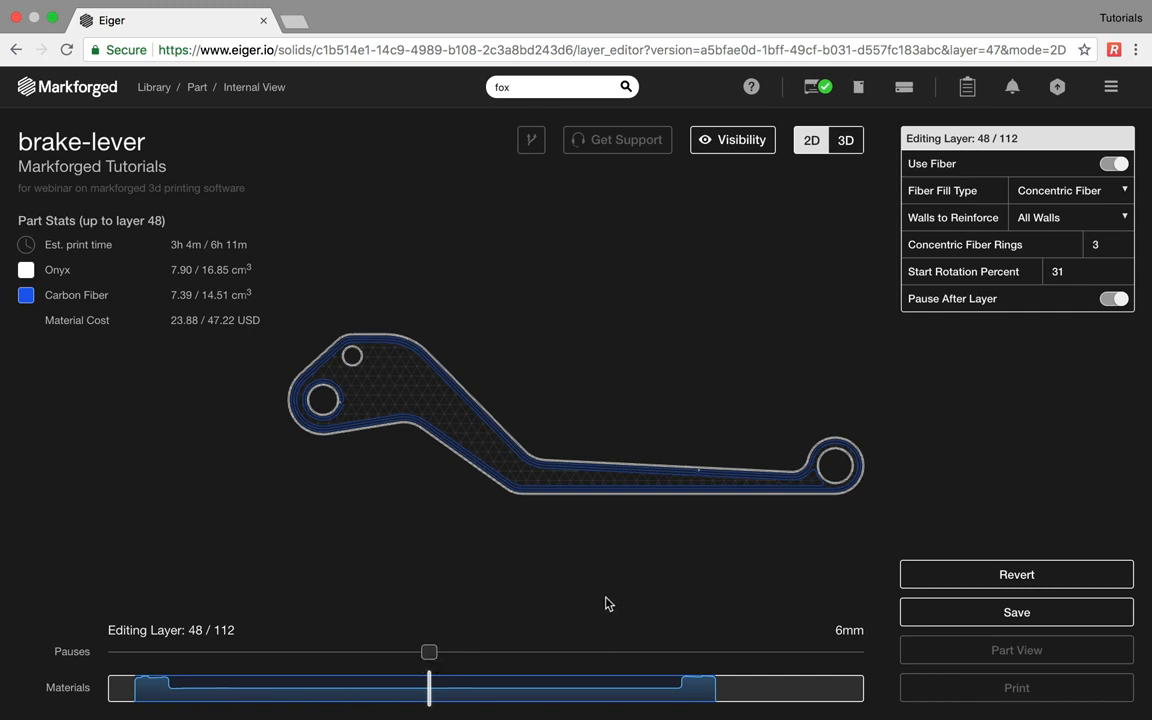
pyautogui.click(950, 613)
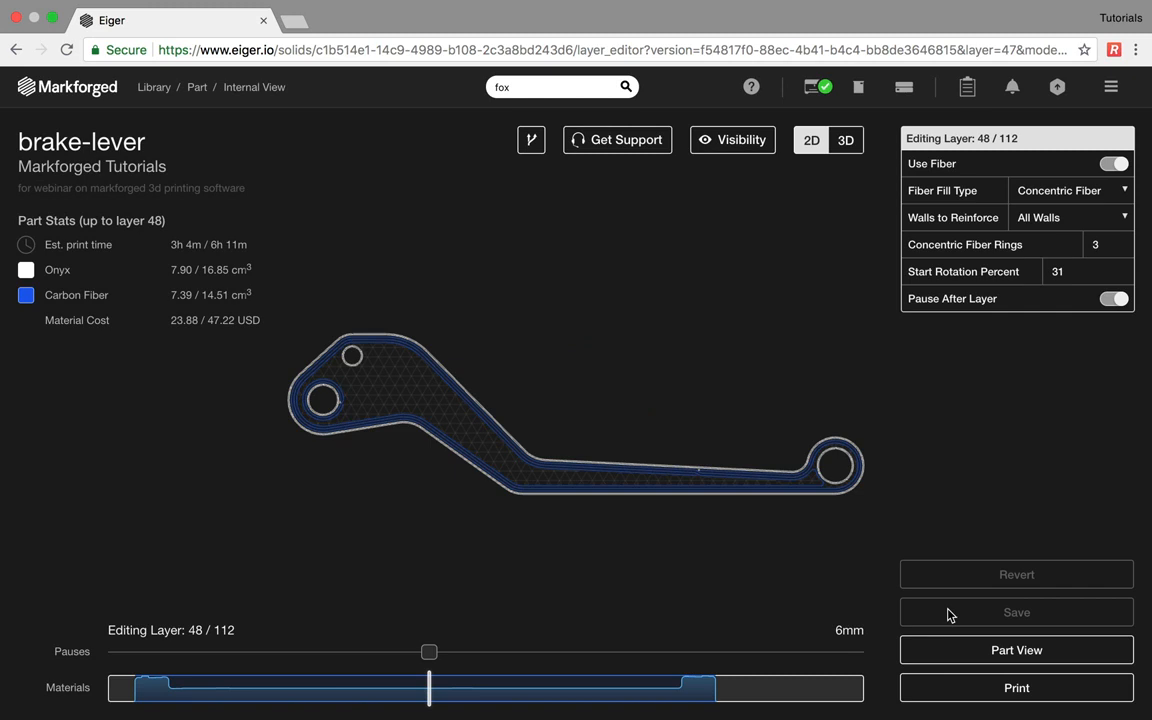
pyautogui.click(1099, 652)
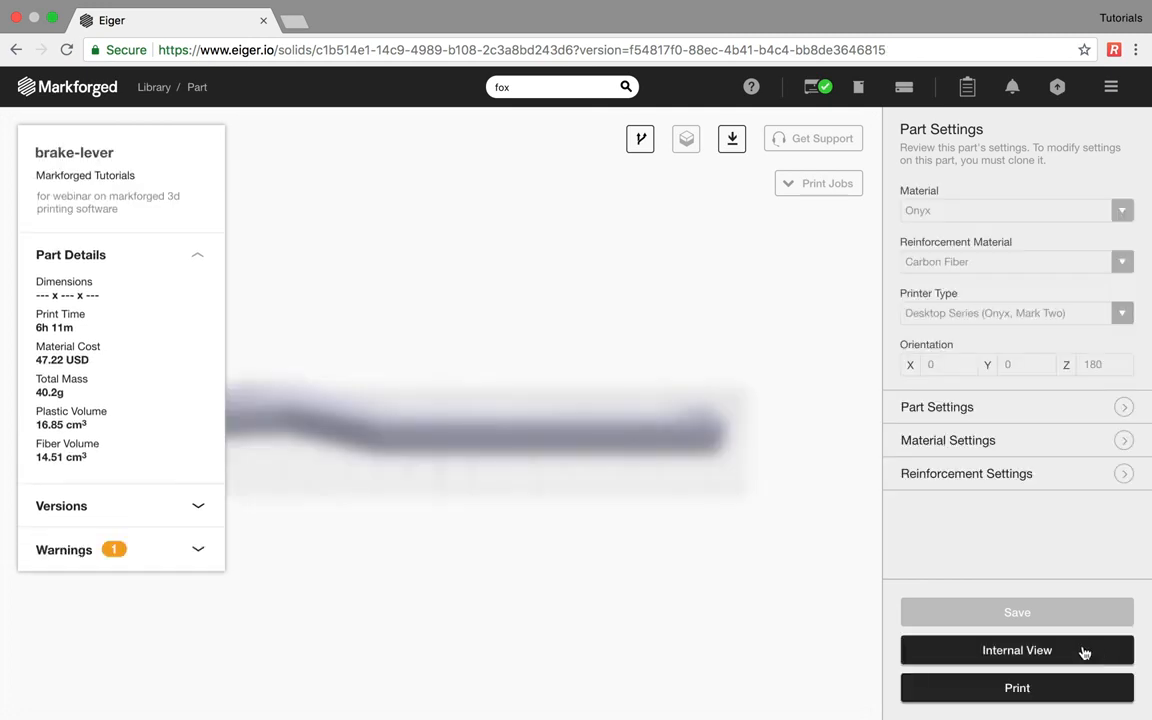
# - Start a print build from version 3 of the brake-lever
pyautogui.click(197, 506)
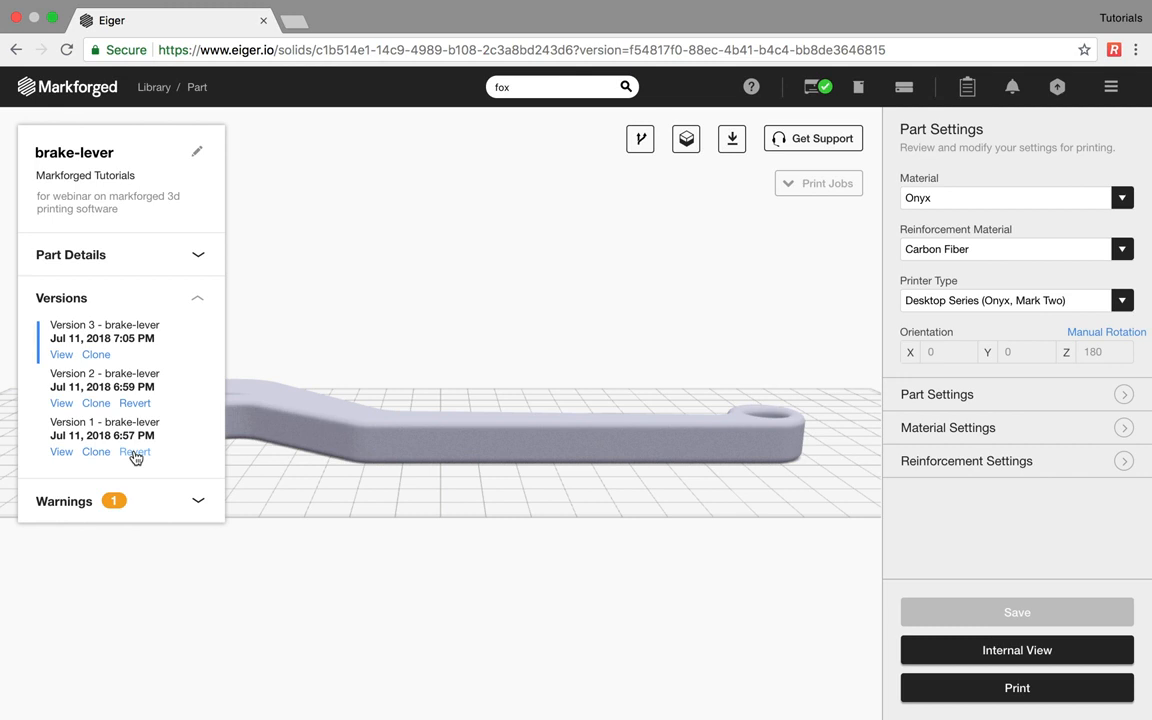
pyautogui.click(1017, 688)
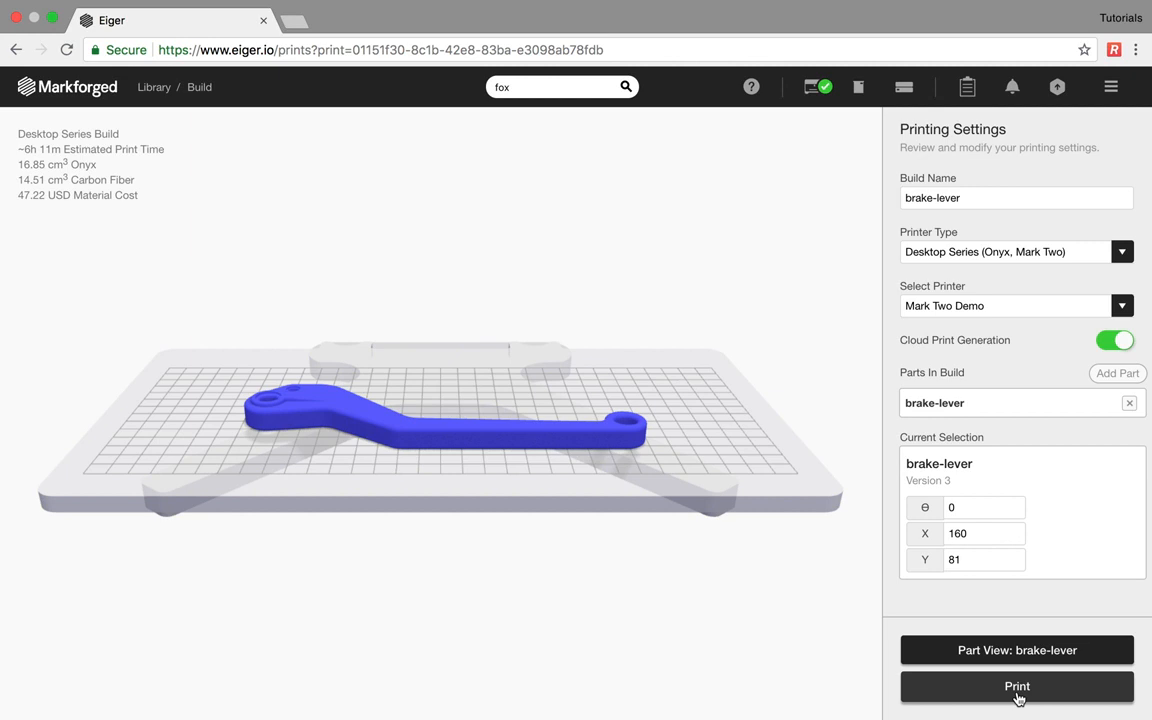
# - Create a fresh brake-lever build with Mark Two Demo as the printer
pyautogui.click(1017, 690)
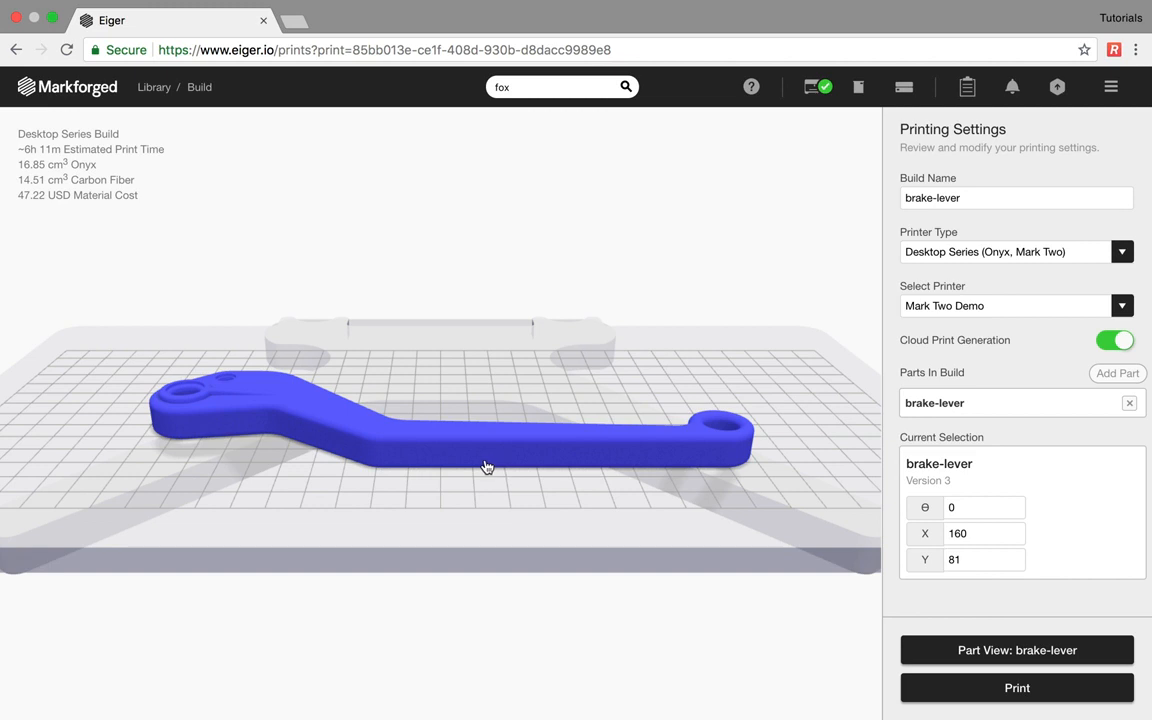
pyautogui.click(932, 305)
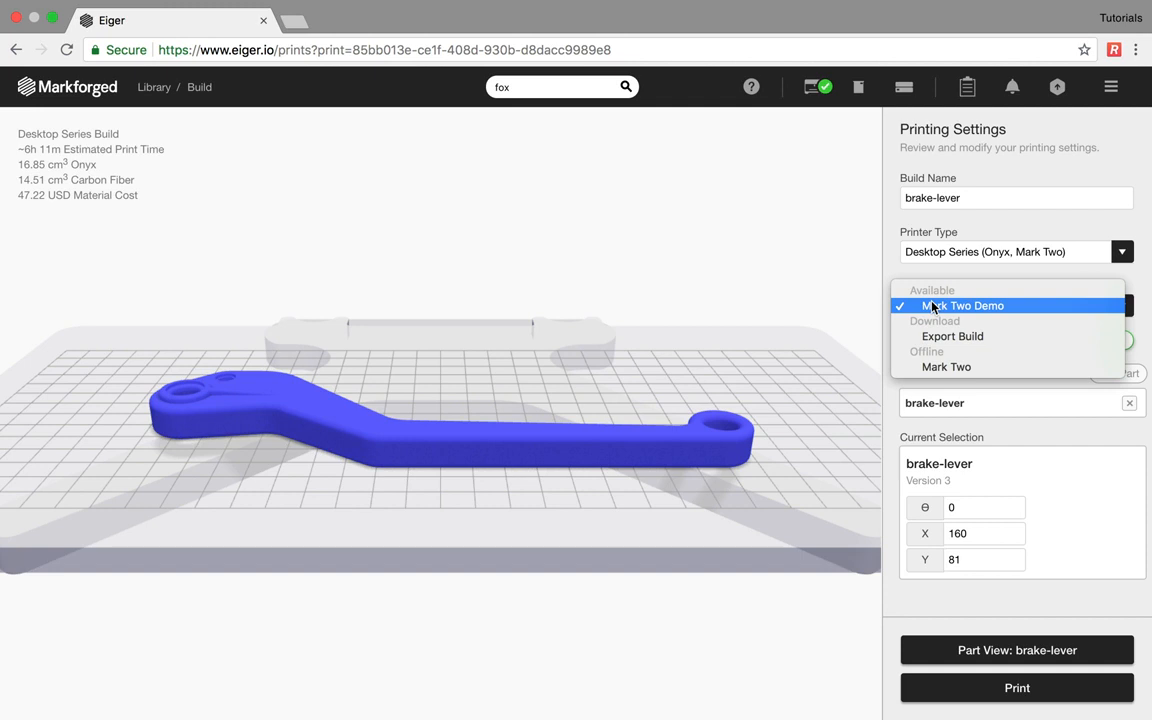
pyautogui.click(932, 306)
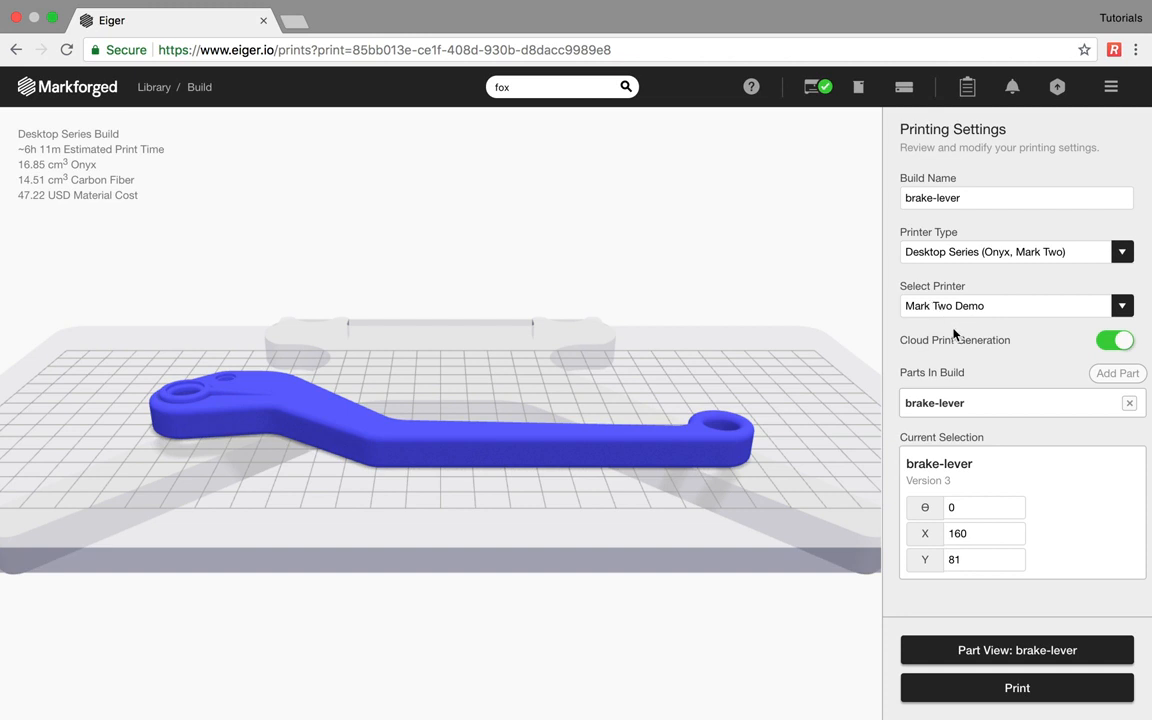
pyautogui.click(1116, 376)
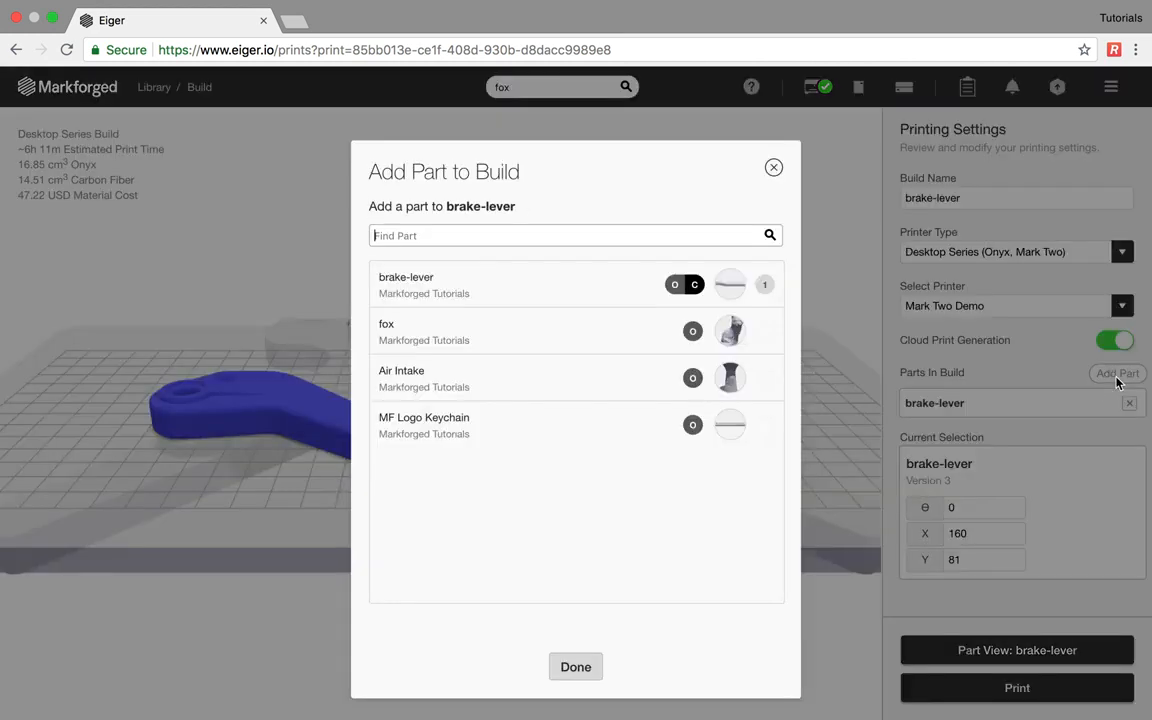
# - Add a second brake-lever, set its θ to 0, and place it beside the first
pyautogui.click(582, 291)
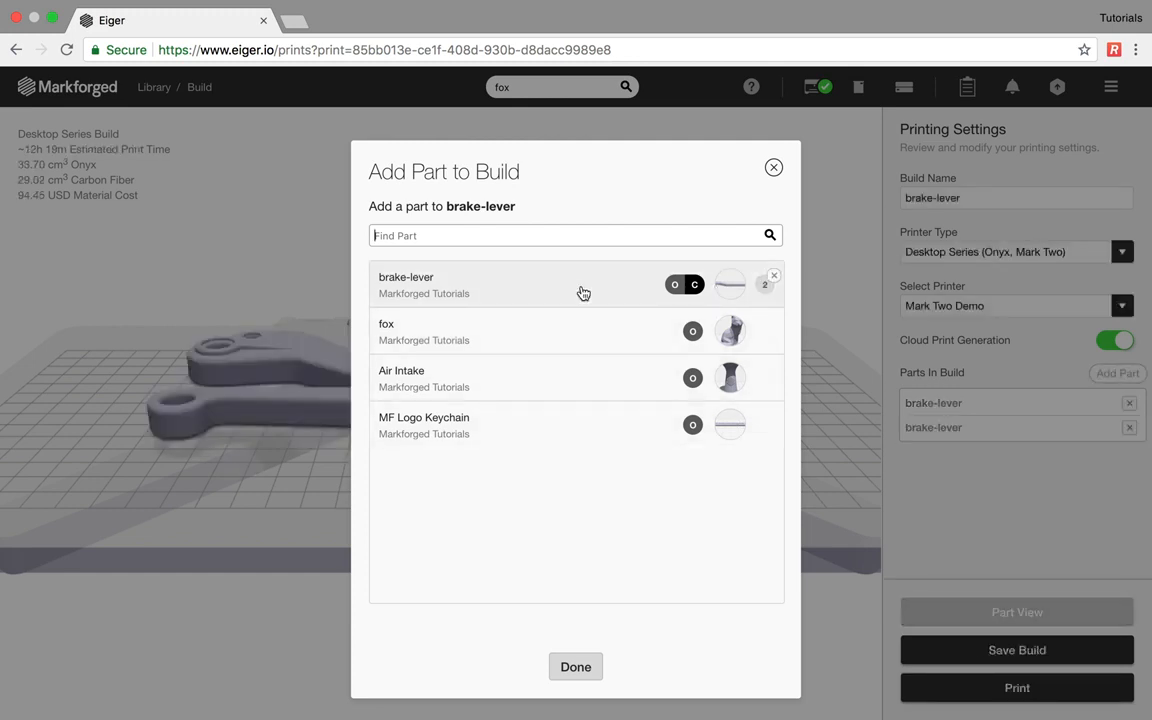
pyautogui.click(575, 670)
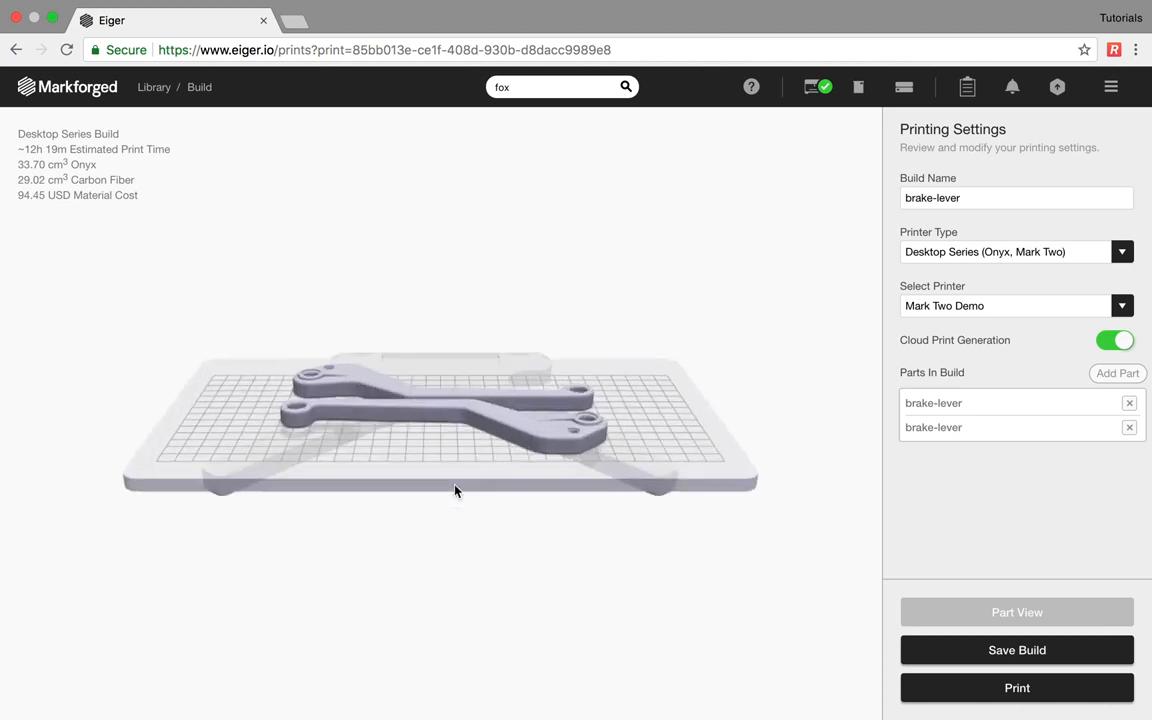
pyautogui.moveTo(535, 457); pyautogui.dragTo(505, 455)
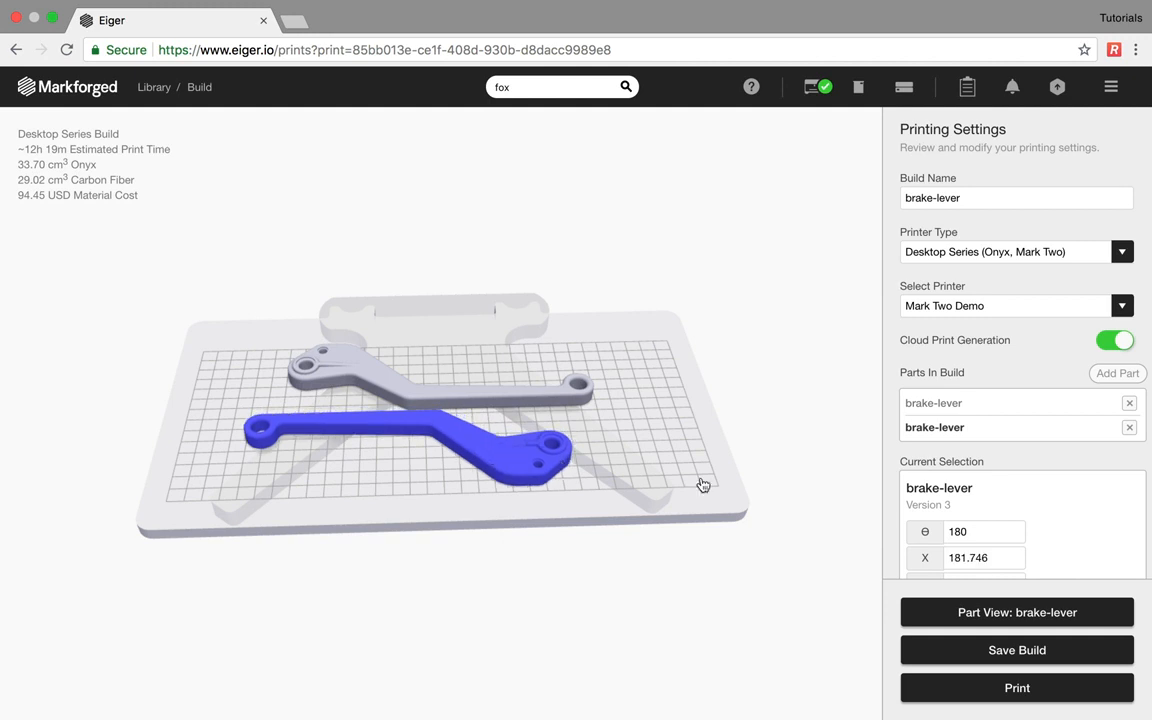
pyautogui.doubleClick(958, 531)
pyautogui.write('0')
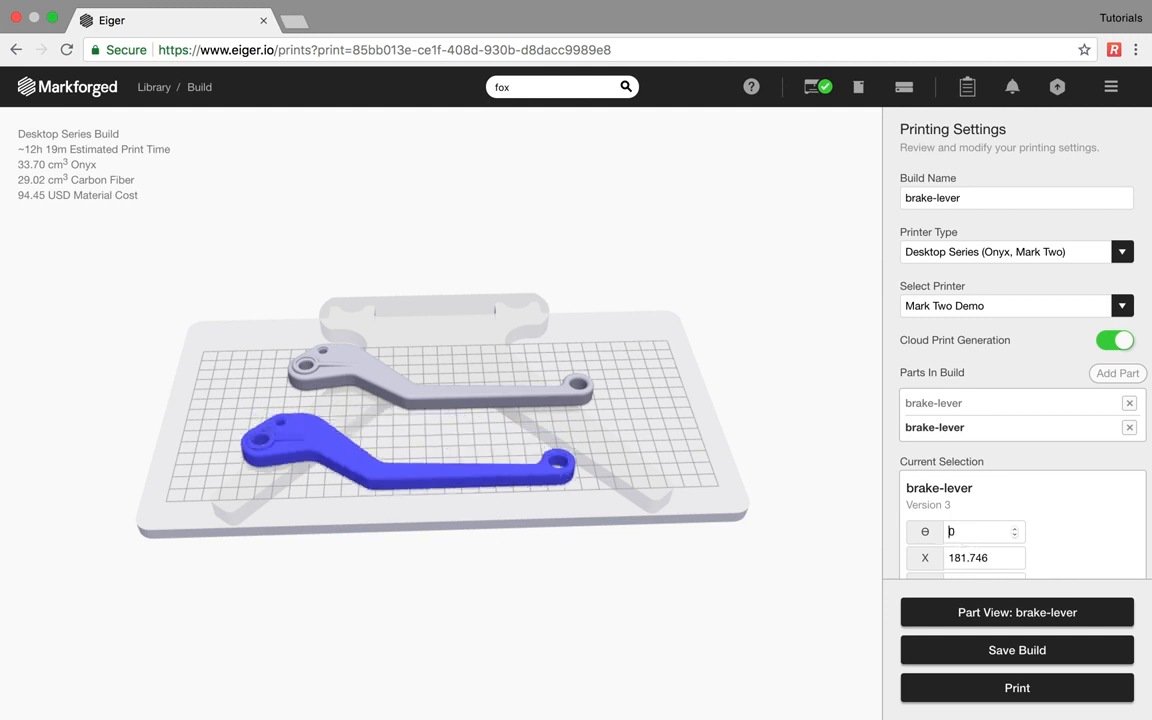
pyautogui.moveTo(472, 464)
pyautogui.mouseDown()
pyautogui.moveTo(494, 417)
pyautogui.moveTo(481, 440)
pyautogui.moveTo(496, 450)
pyautogui.moveTo(482, 447)
pyautogui.mouseUp()
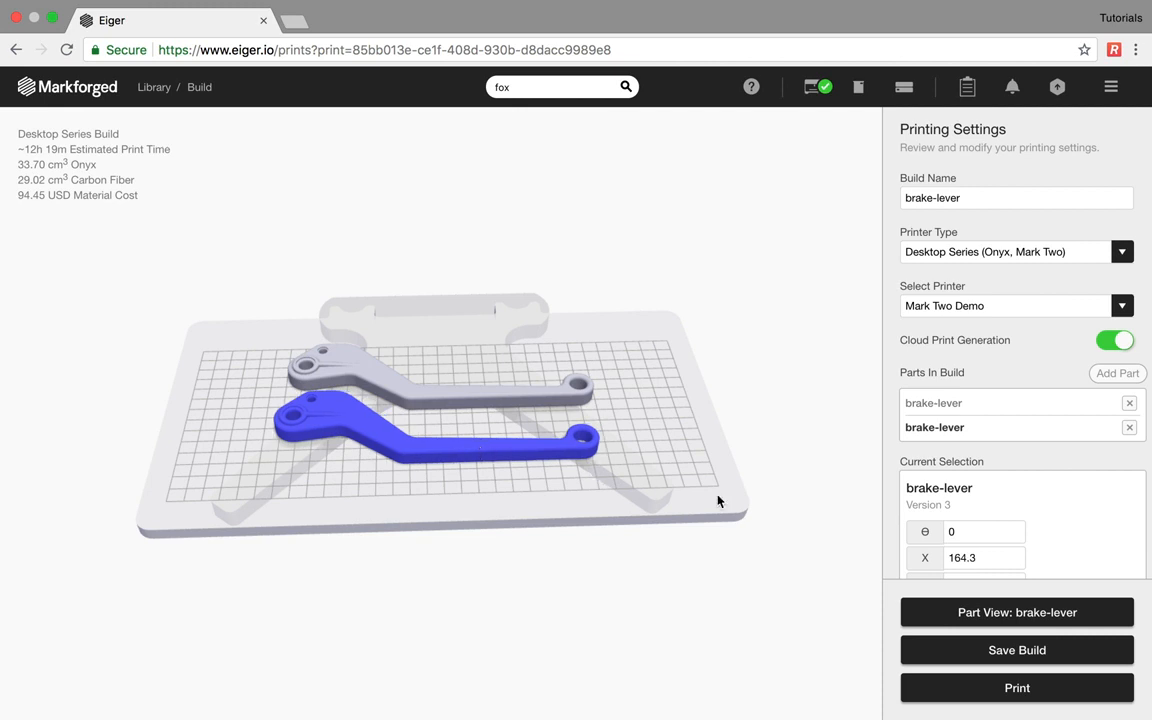
pyautogui.click(658, 458)
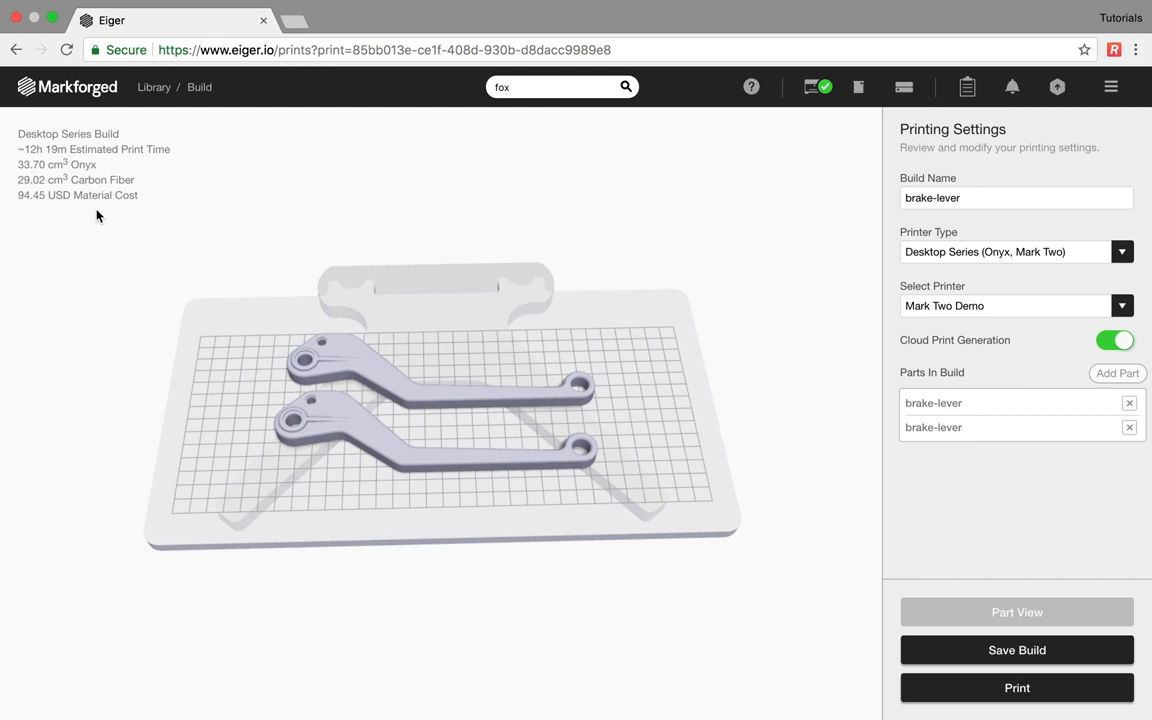
# - Save the two-lever build and print it now, accepting the high-fiber and low-carbon warnings
pyautogui.click(1030, 662)
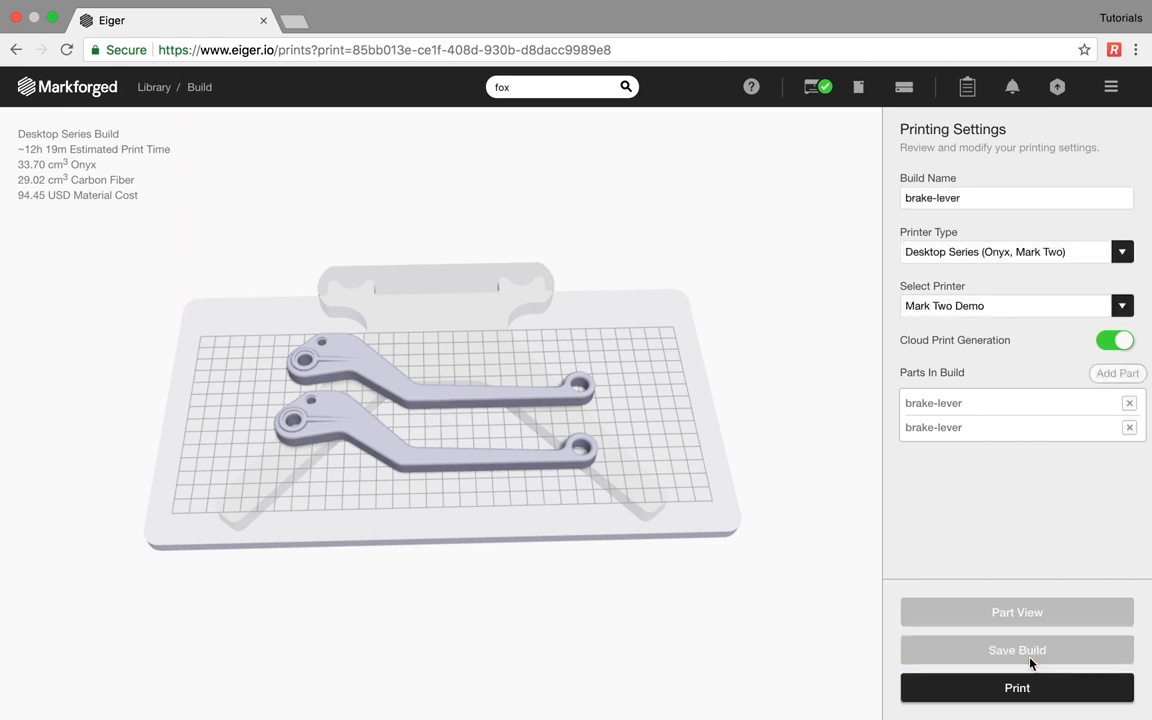
pyautogui.click(1021, 691)
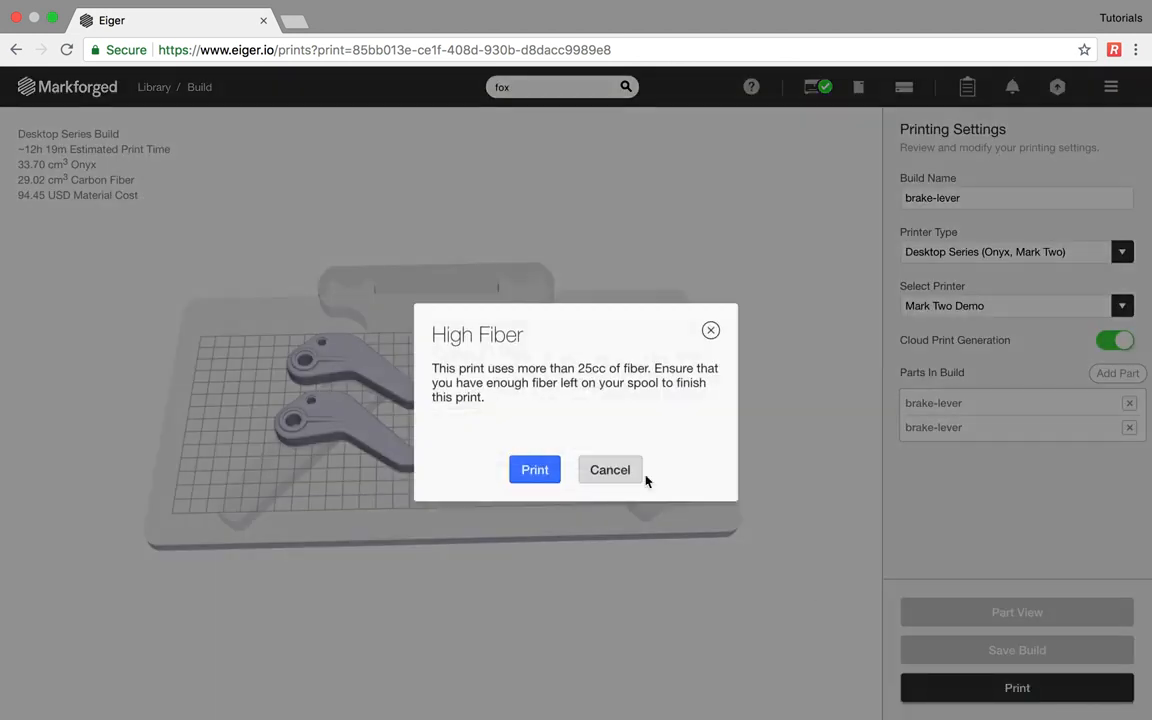
pyautogui.click(537, 470)
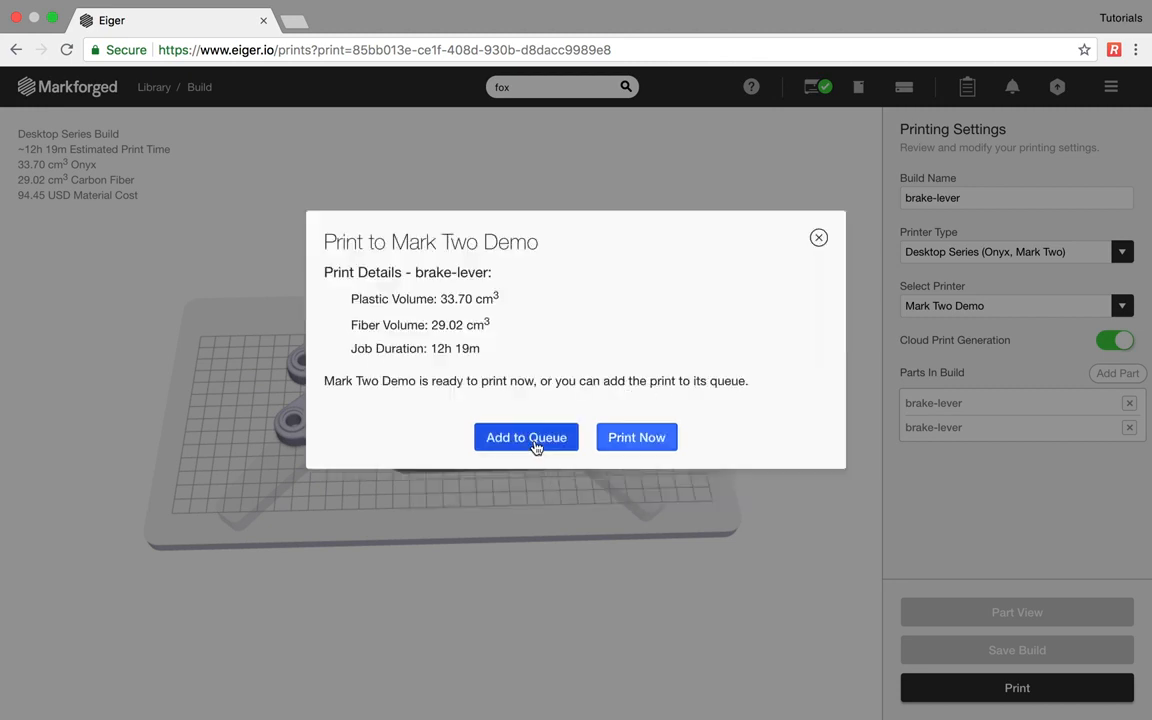
pyautogui.click(619, 441)
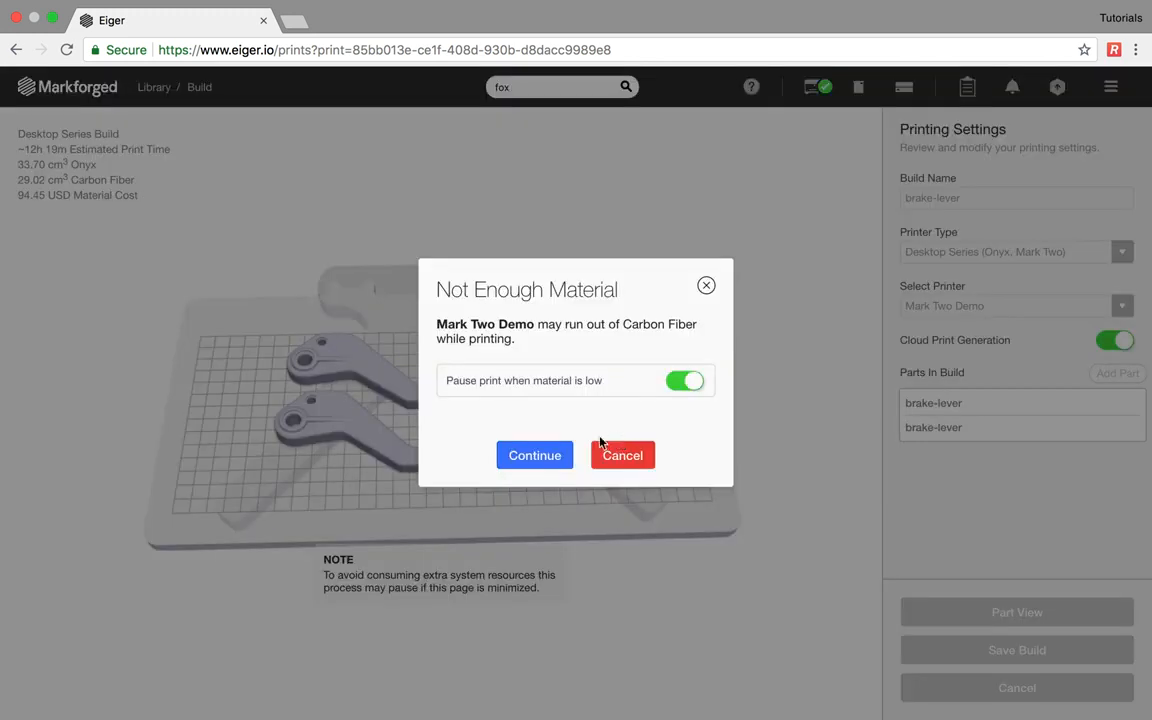
pyautogui.click(550, 457)
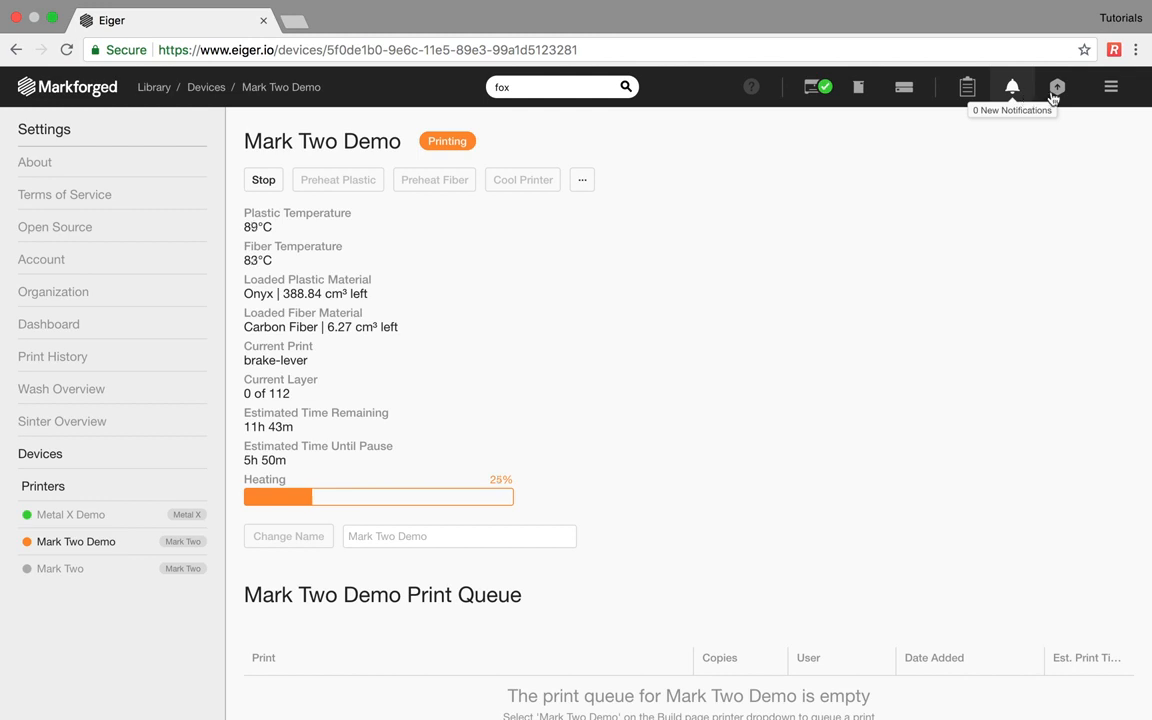
# - Go to the Account page from the main menu
pyautogui.click(1110, 92)
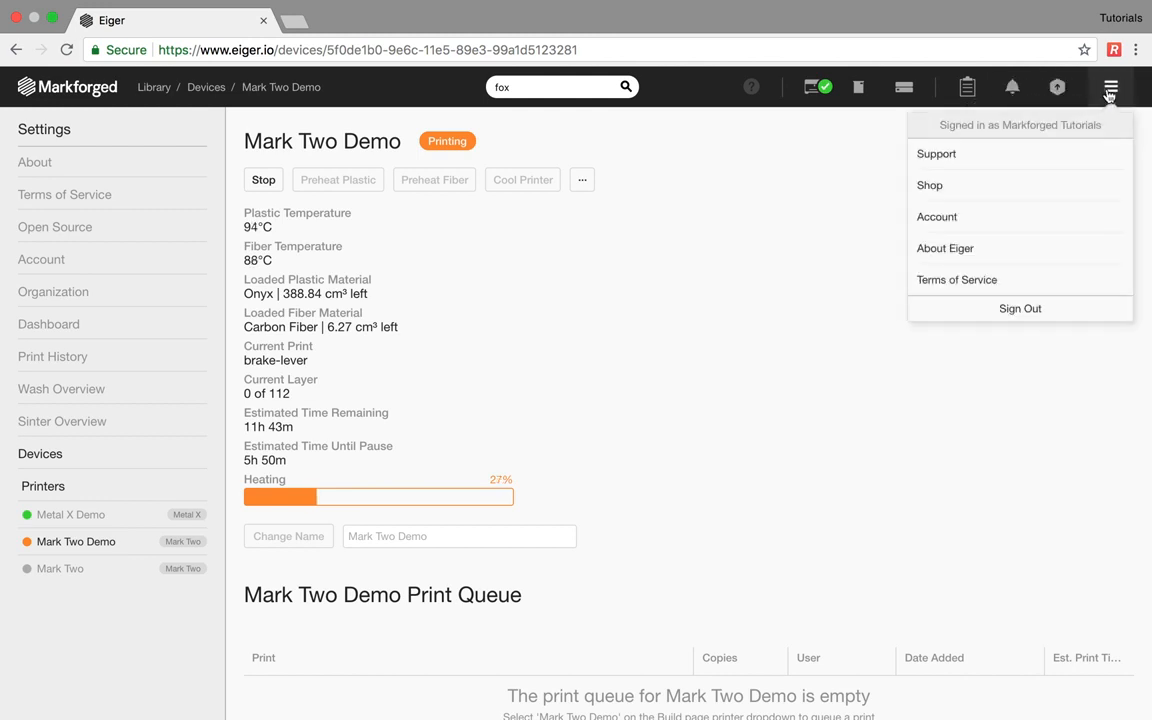
pyautogui.click(1013, 218)
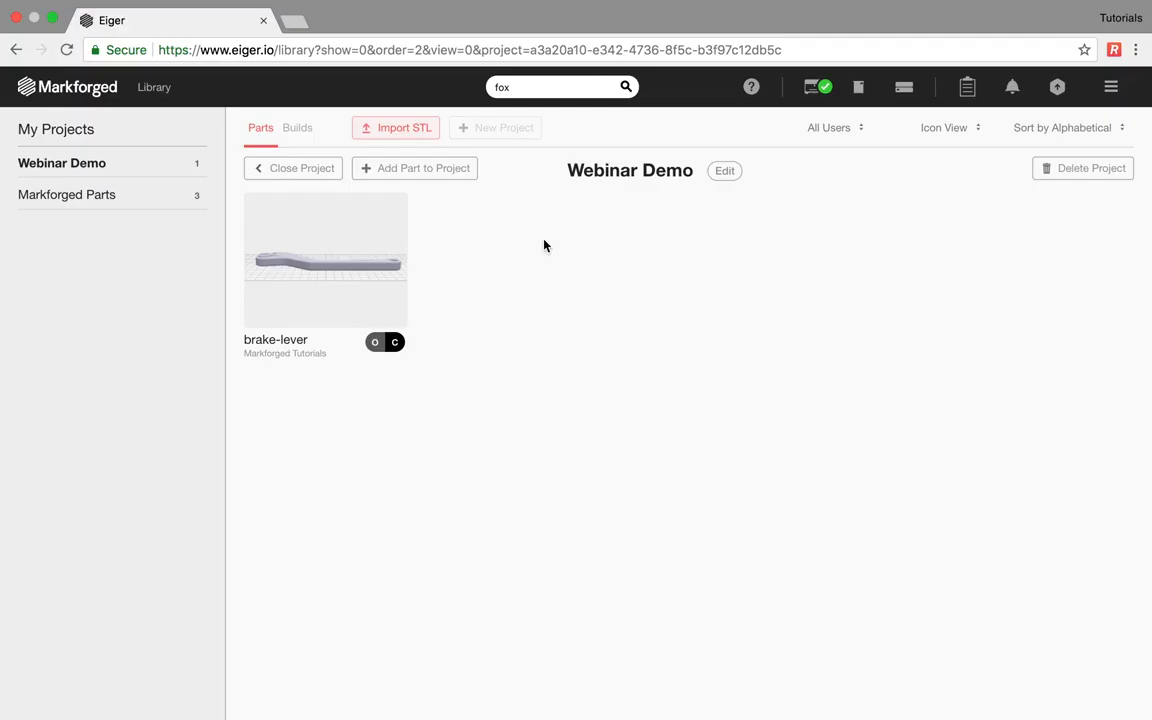
# - Import impeller.stl from the tutorial folder as a new part
pyautogui.click(375, 137)
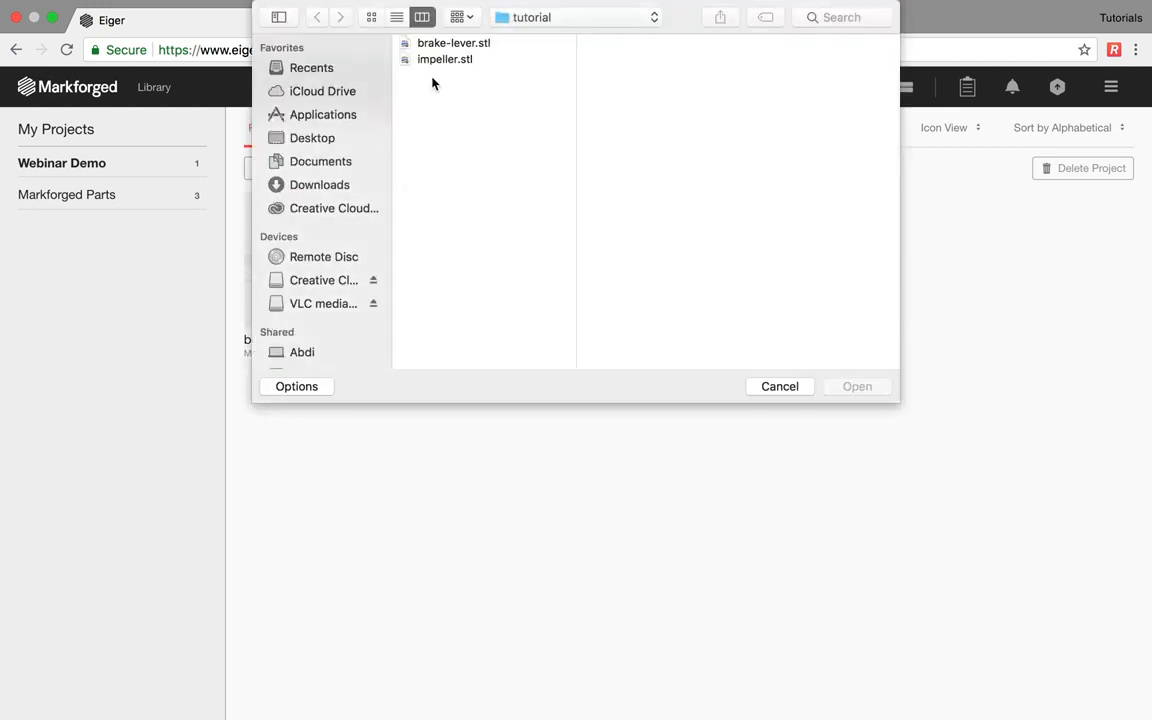
pyautogui.doubleClick(442, 60)
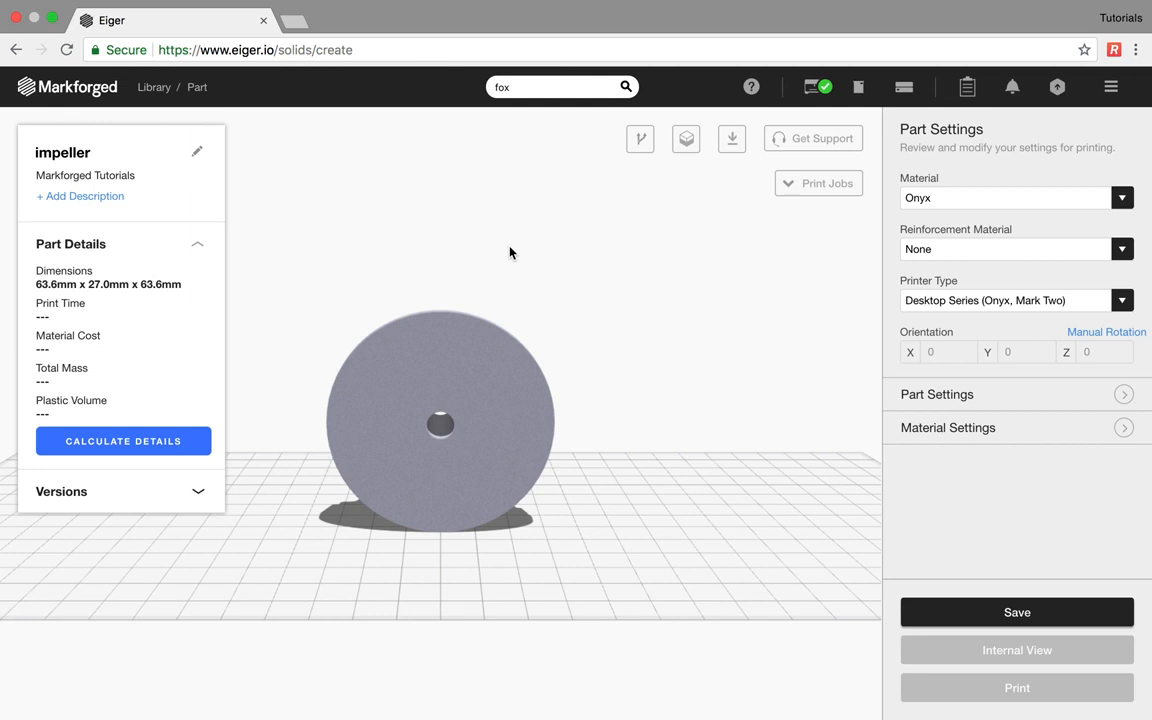
# - Lay the impeller flat on its disc face, set it to 17-4 Stainless Steel, and save
pyautogui.click(464, 351)
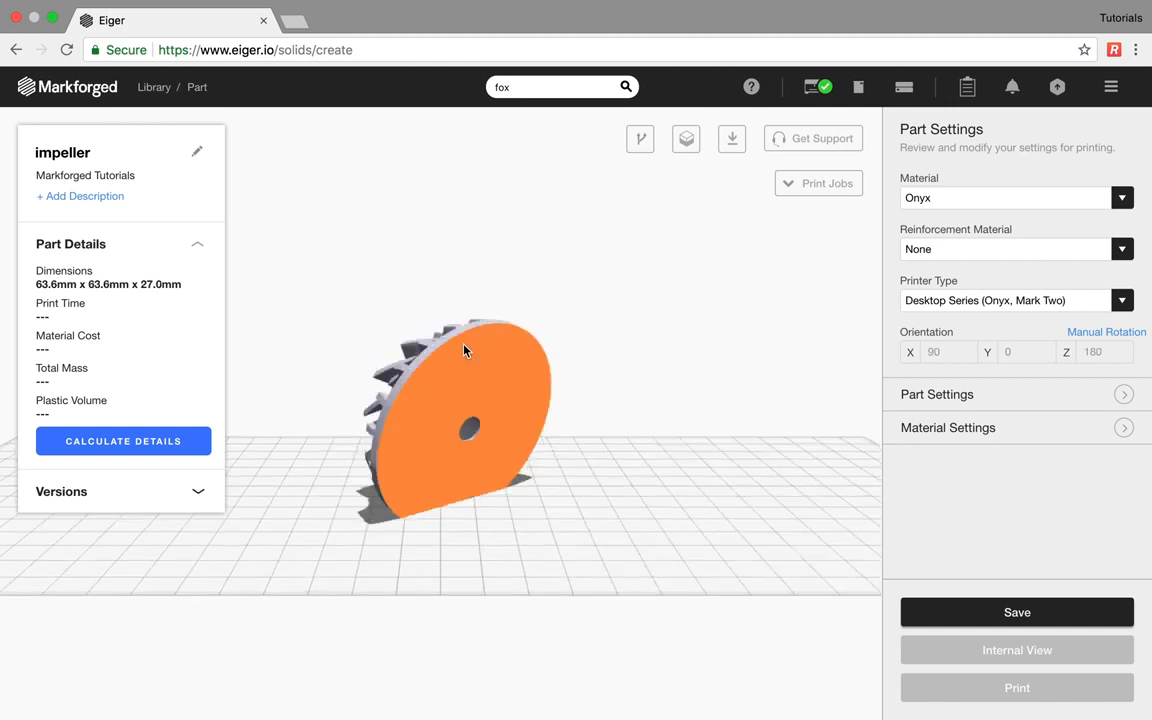
pyautogui.click(949, 201)
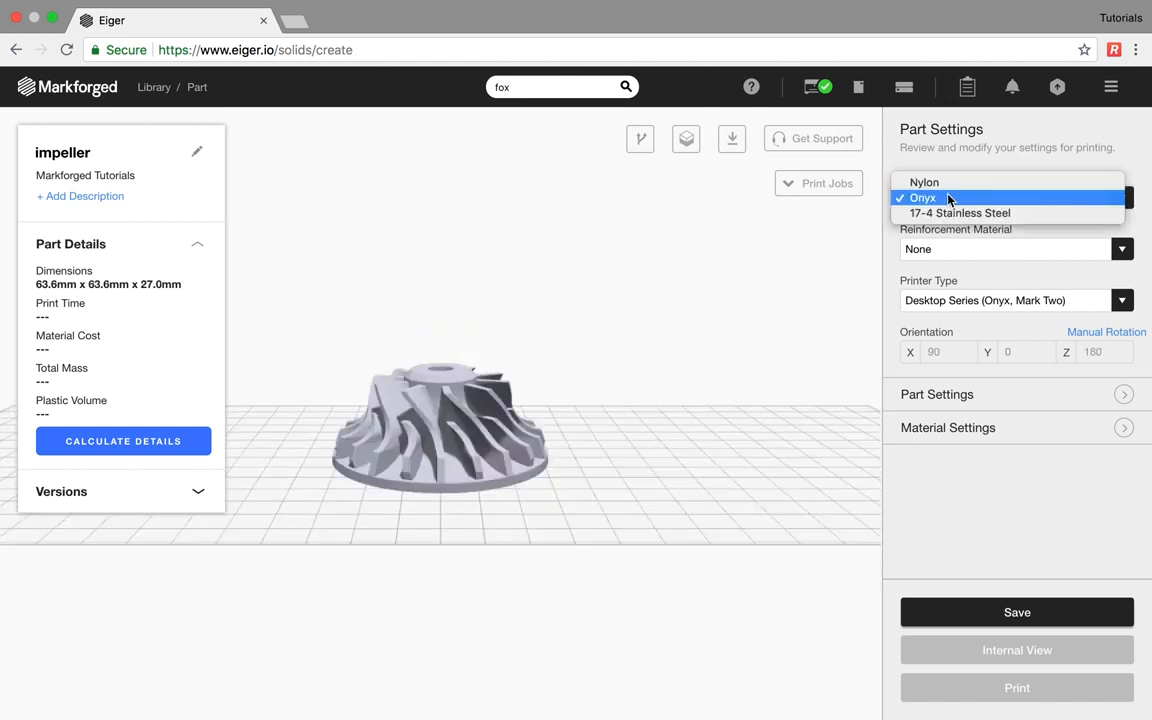
pyautogui.click(948, 212)
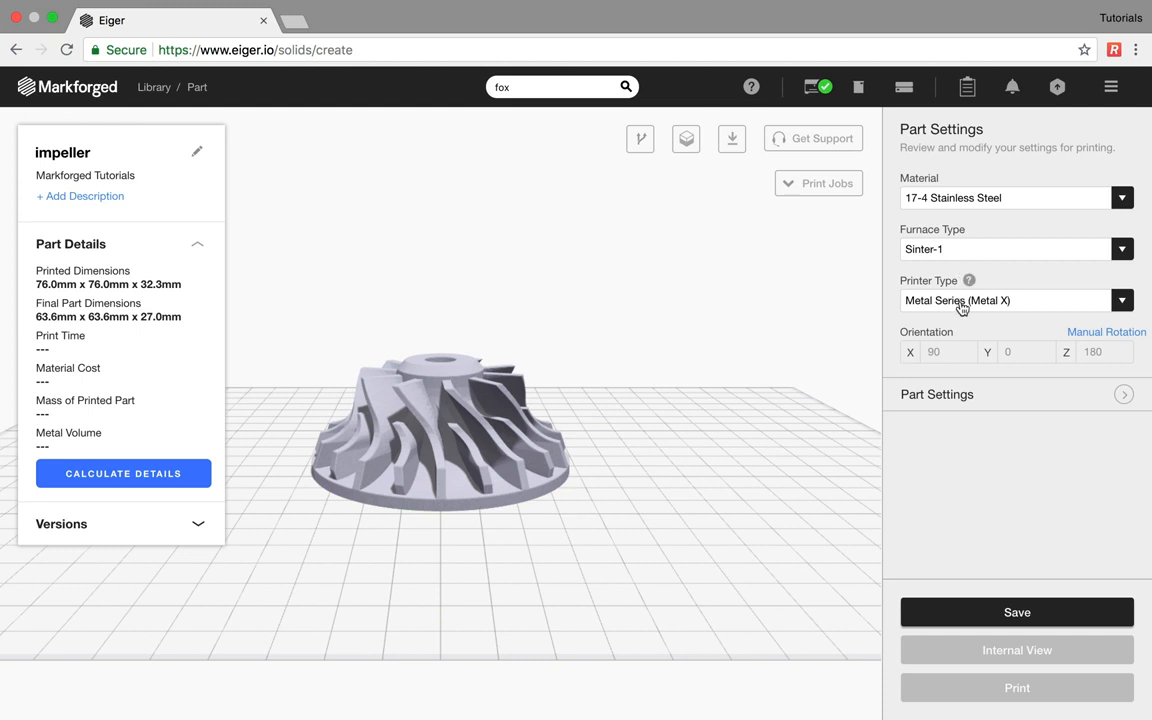
pyautogui.click(962, 400)
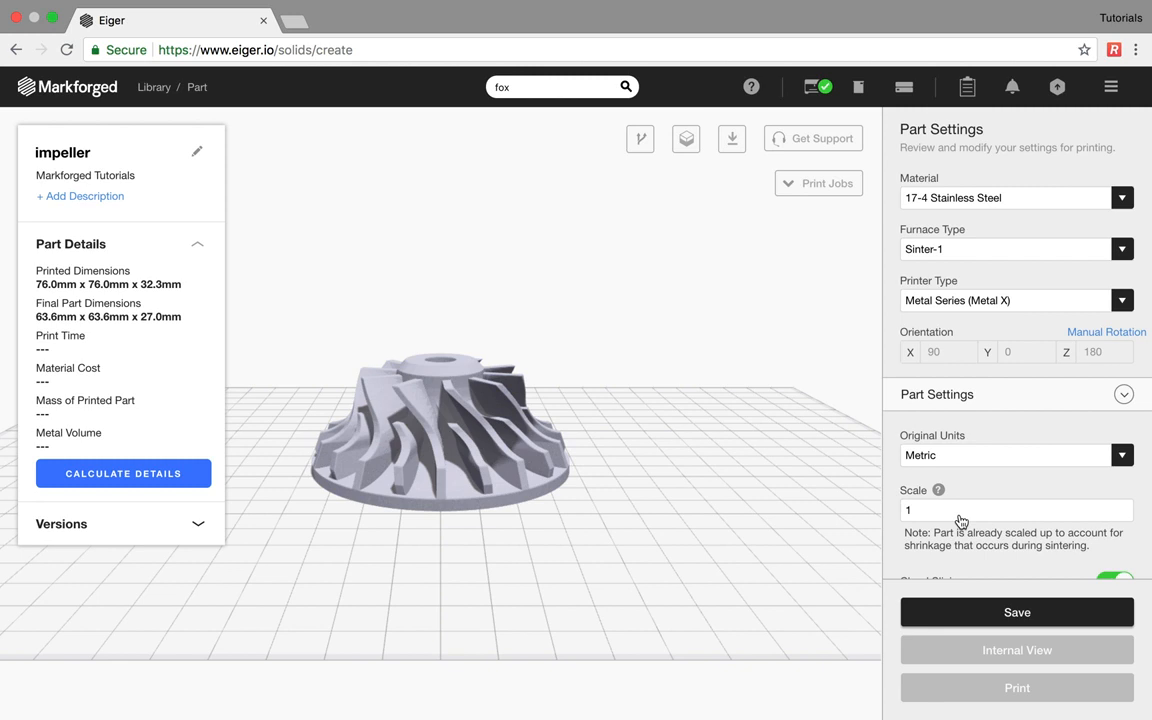
pyautogui.scroll(-1, 960, 520)
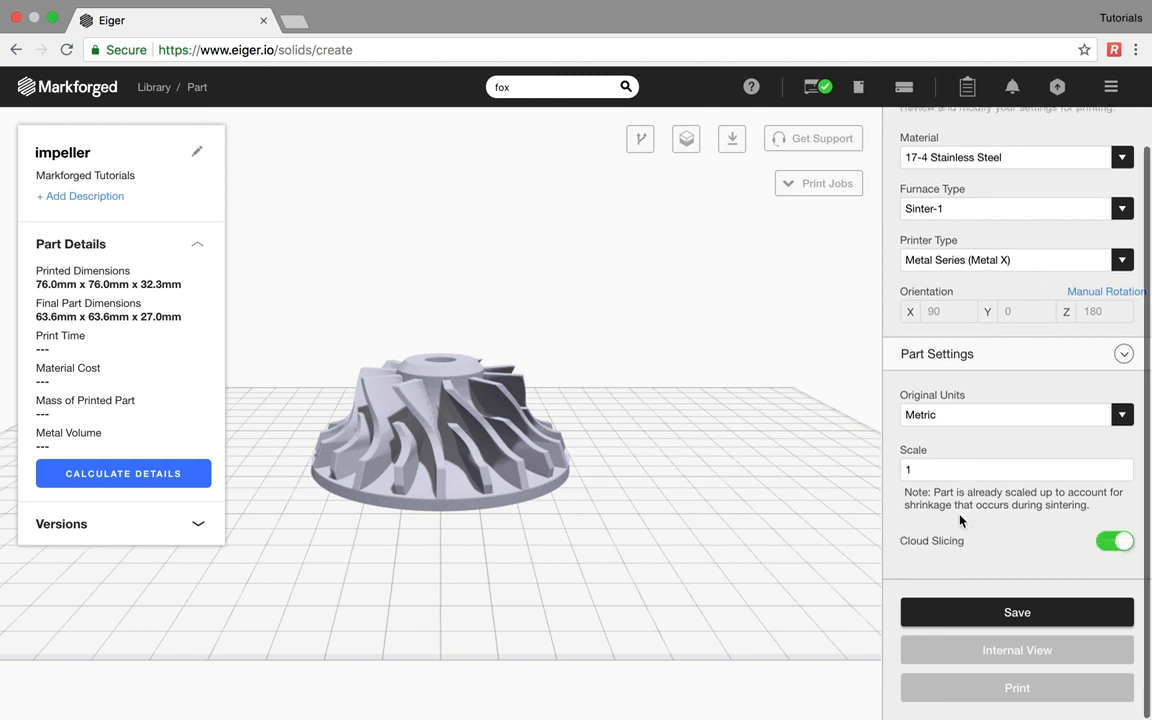
pyautogui.click(972, 625)
# - Inspect the impeller's sliced layers in 2D, then return to Part View
pyautogui.click(977, 650)
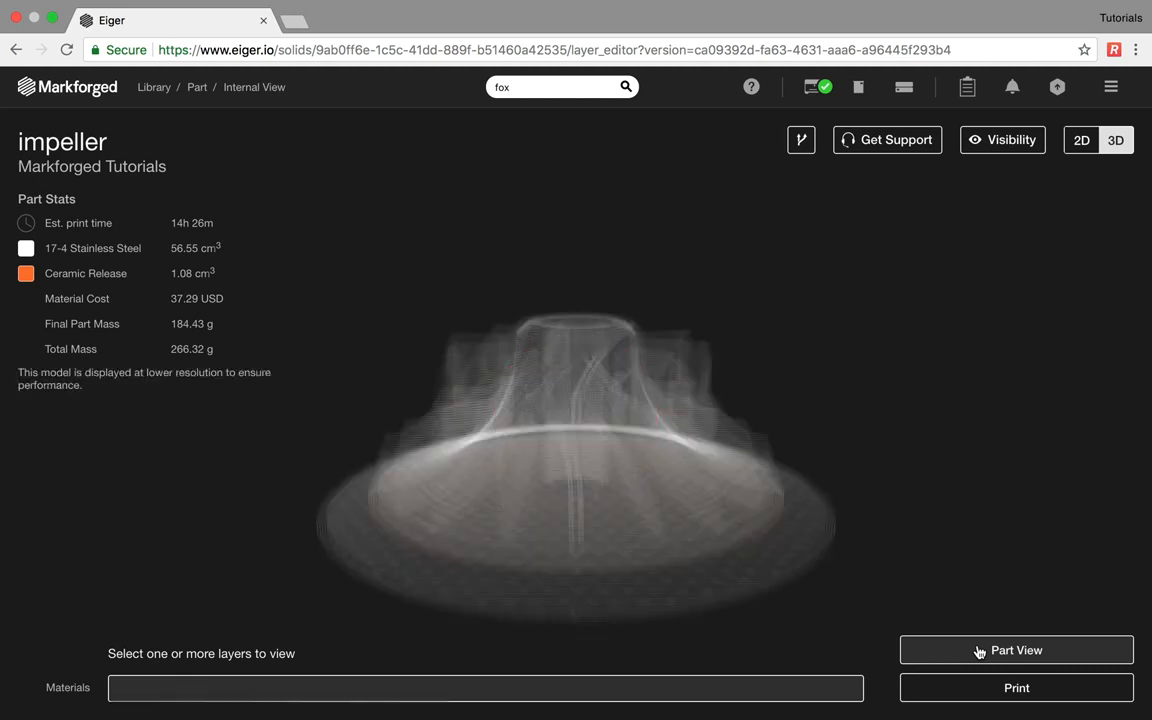
pyautogui.click(1077, 141)
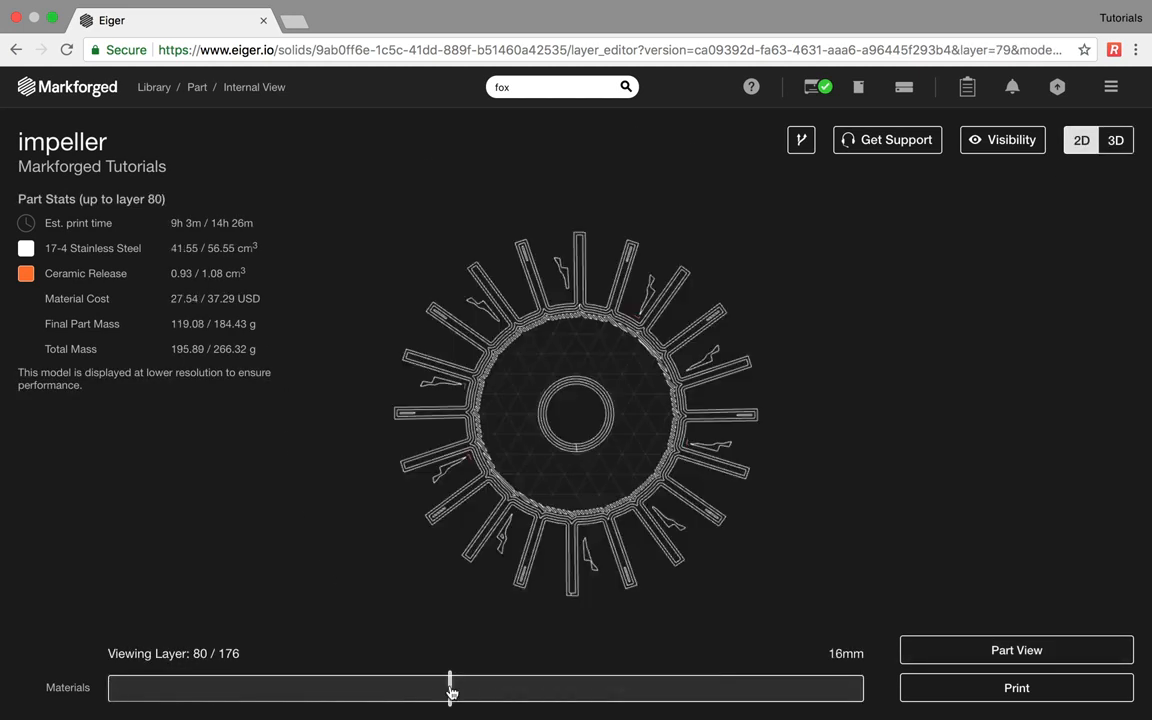
pyautogui.click(1043, 651)
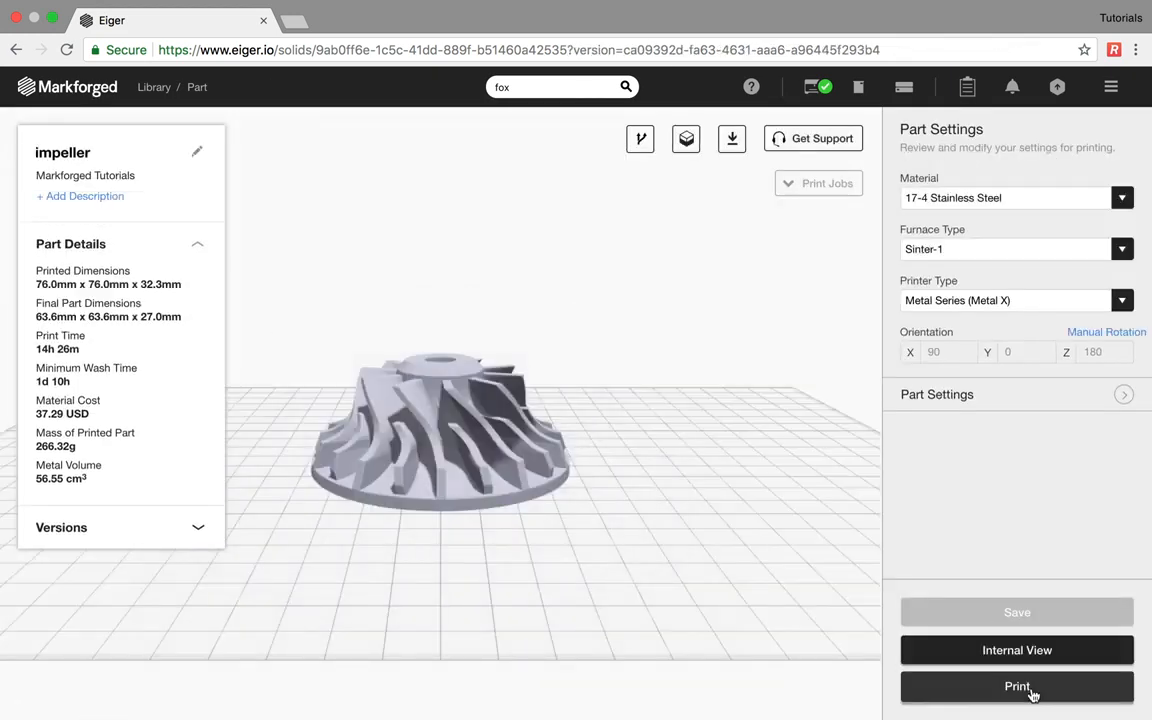
# - Build the impeller and print it immediately on Metal X Demo
pyautogui.click(1031, 690)
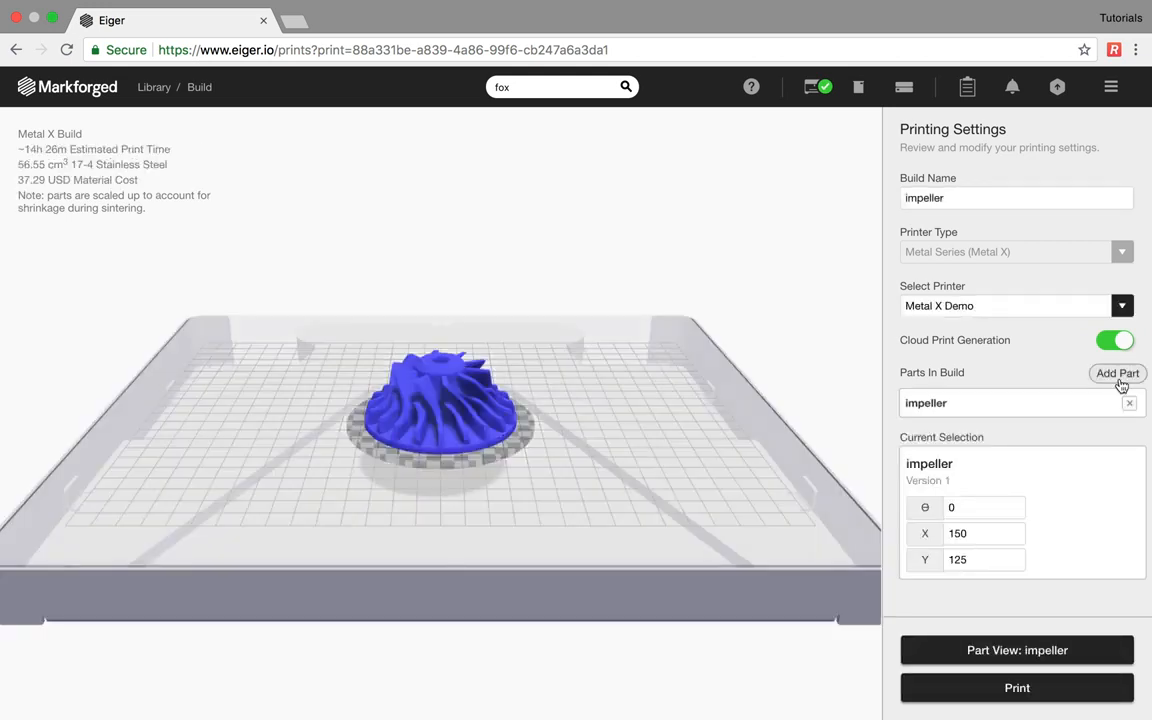
pyautogui.click(1021, 690)
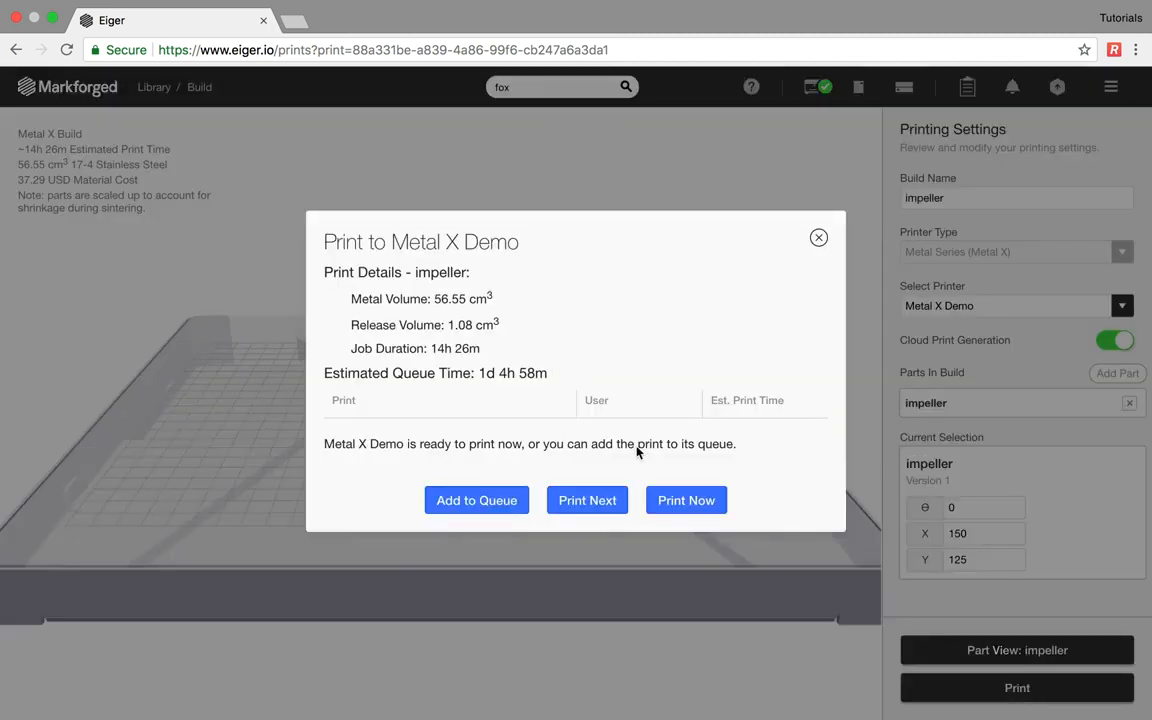
pyautogui.click(677, 503)
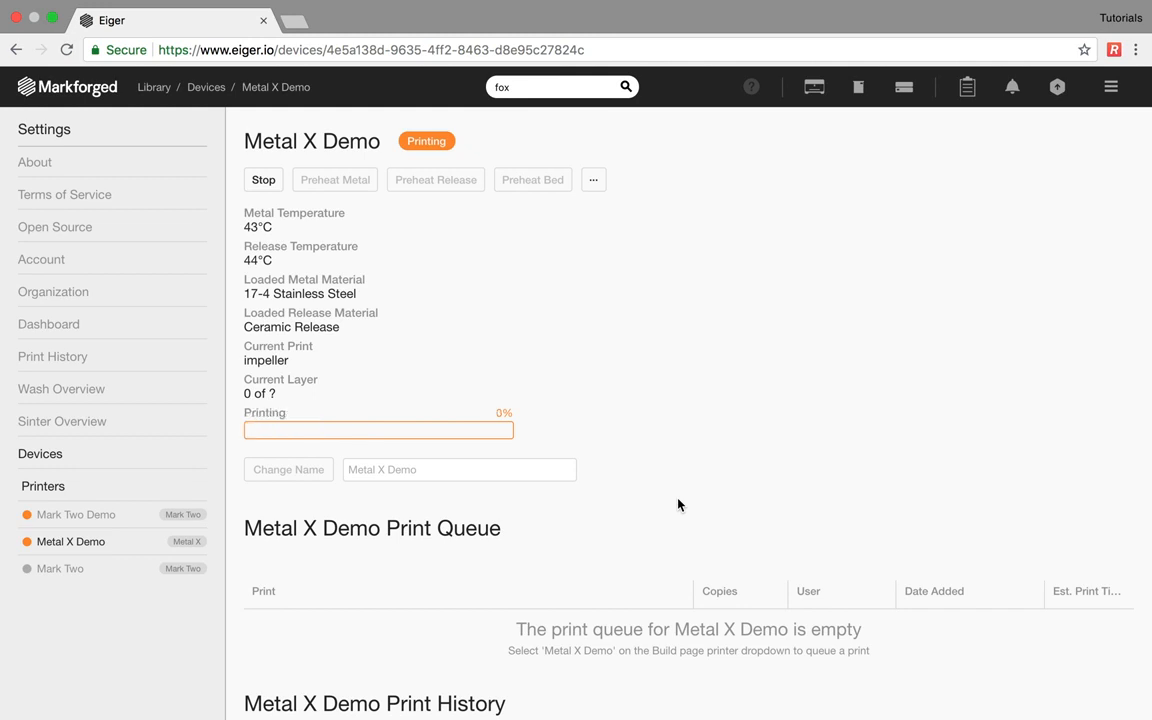
# - From Wash Overview, start washing the ready impeller with an initial mass of 90.01 g
pyautogui.click(860, 88)
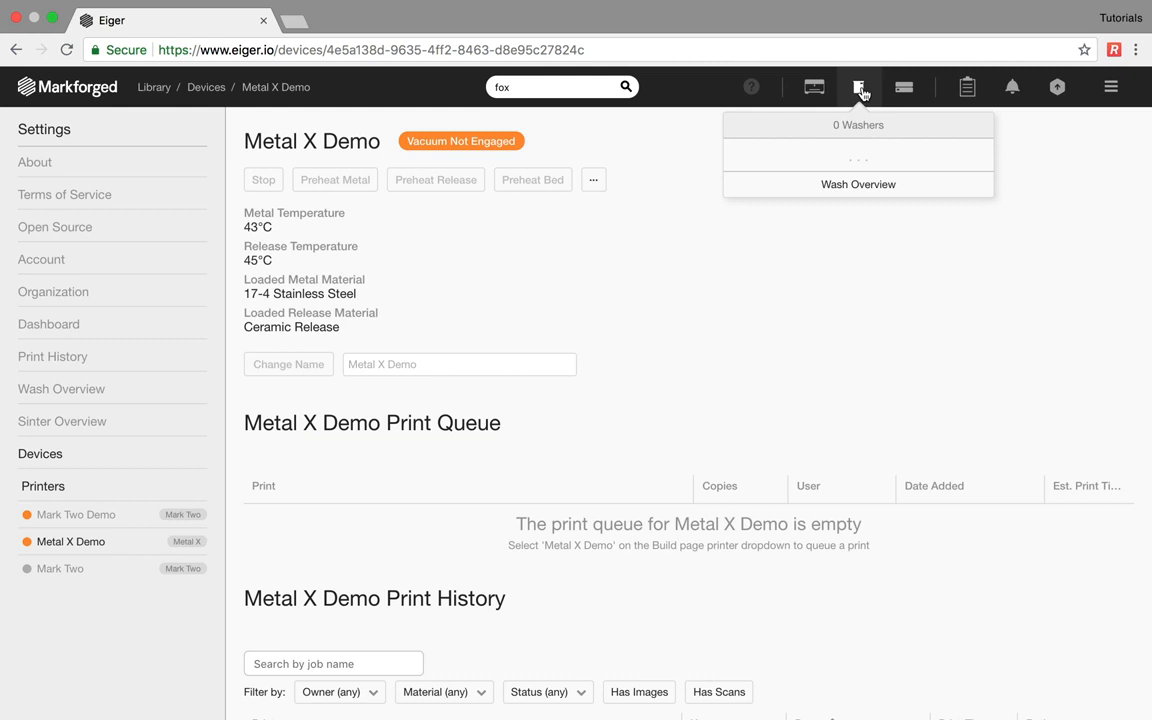
pyautogui.click(858, 185)
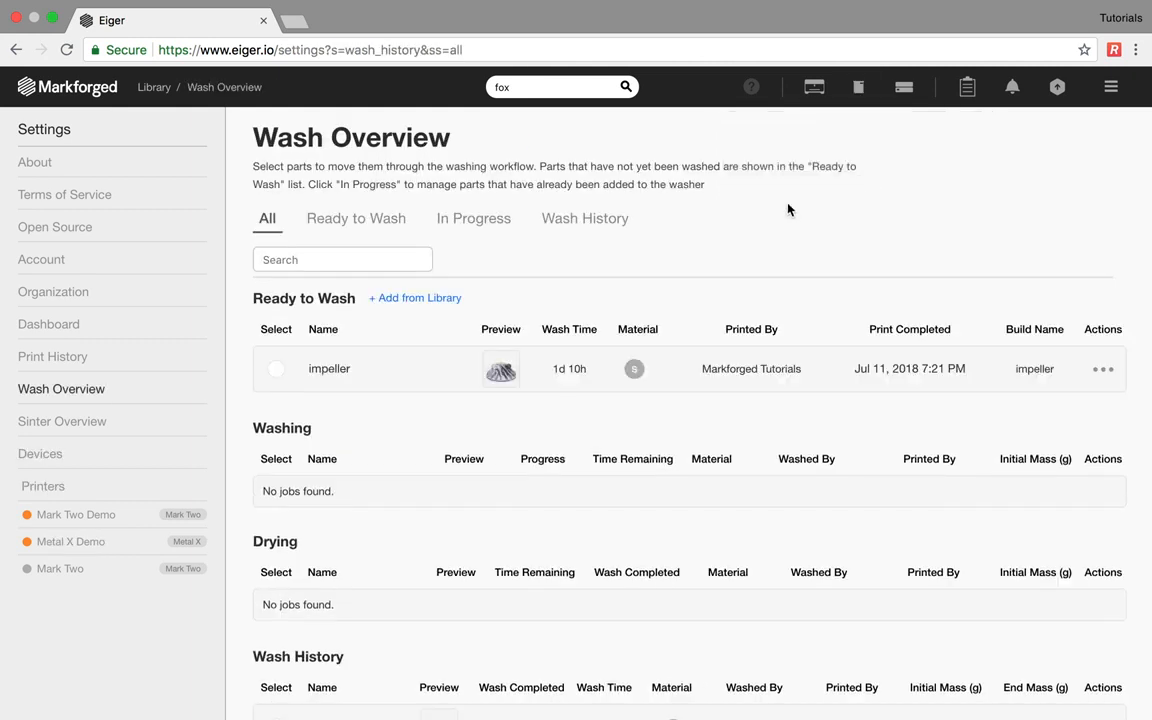
pyautogui.click(276, 376)
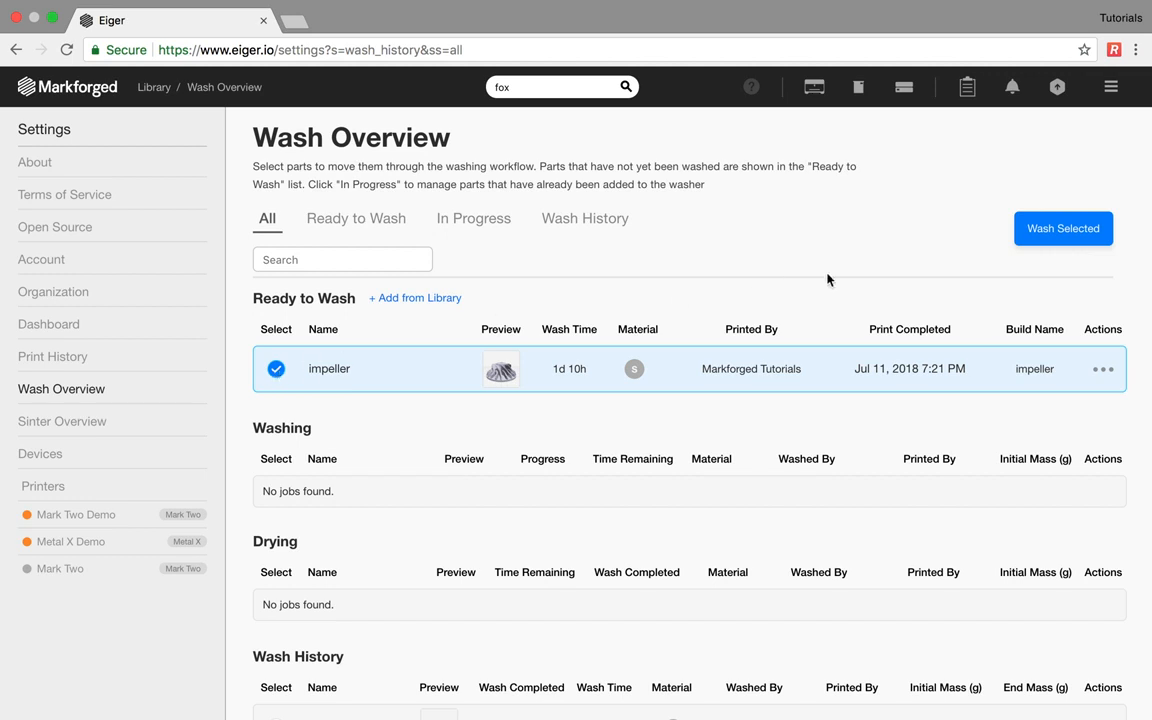
pyautogui.click(1038, 237)
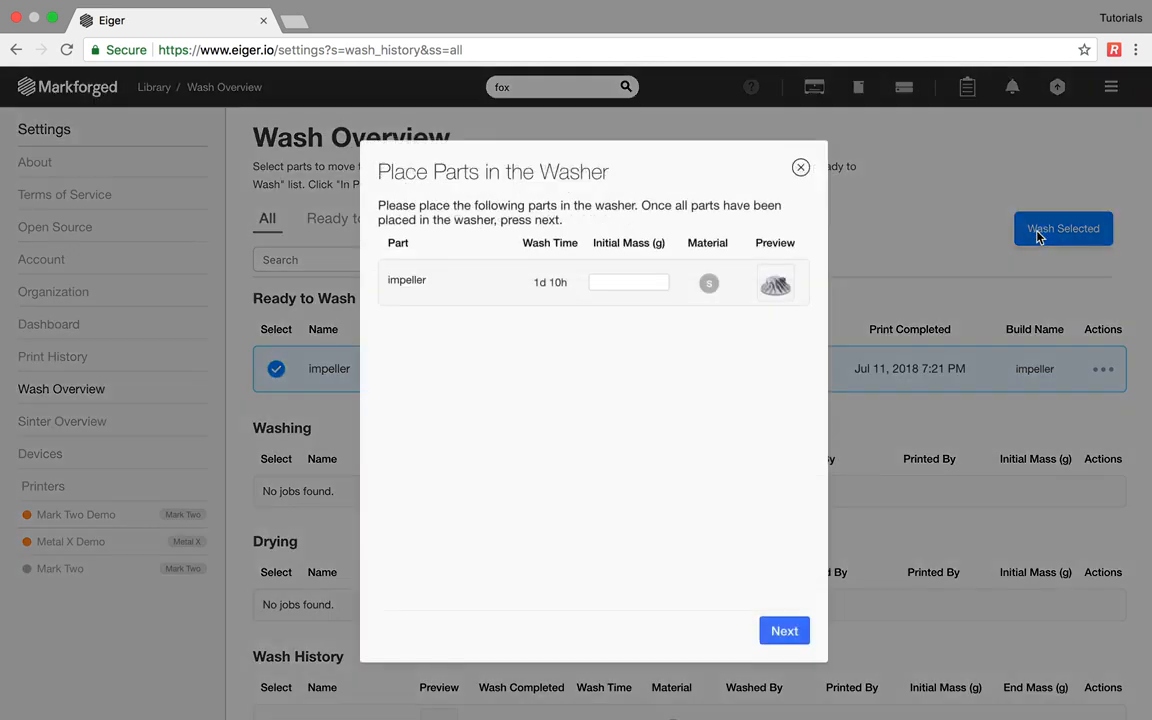
pyautogui.click(606, 289)
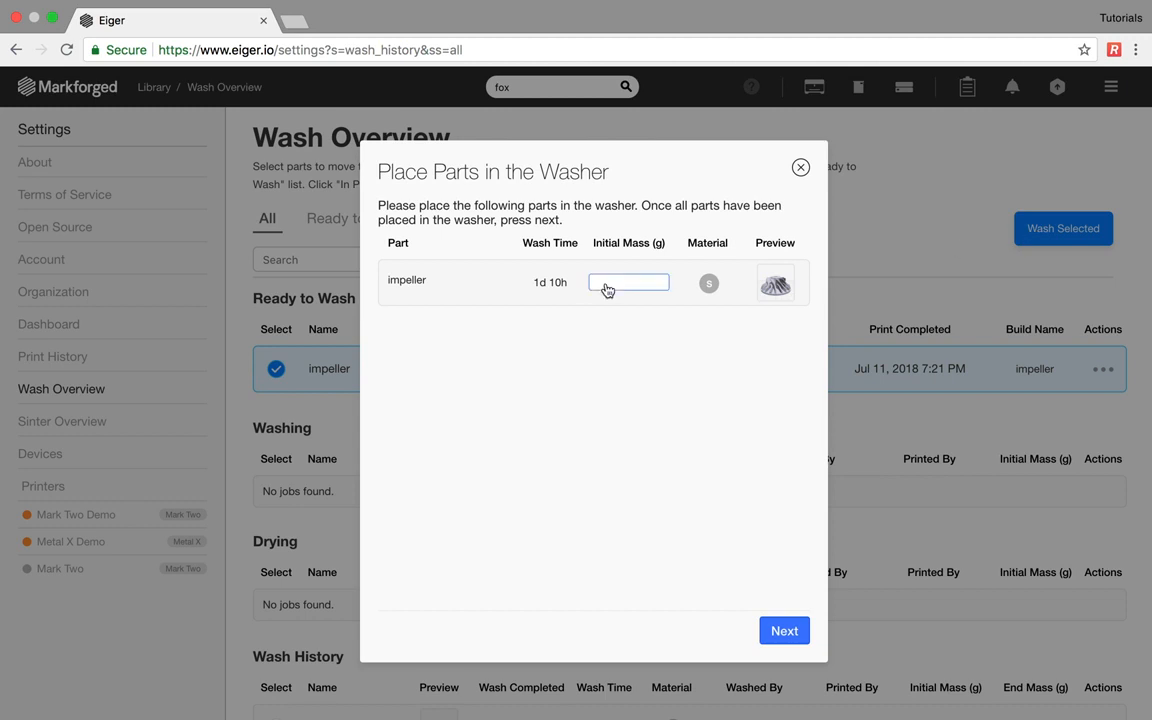
pyautogui.write('90.01')
pyautogui.click(778, 632)
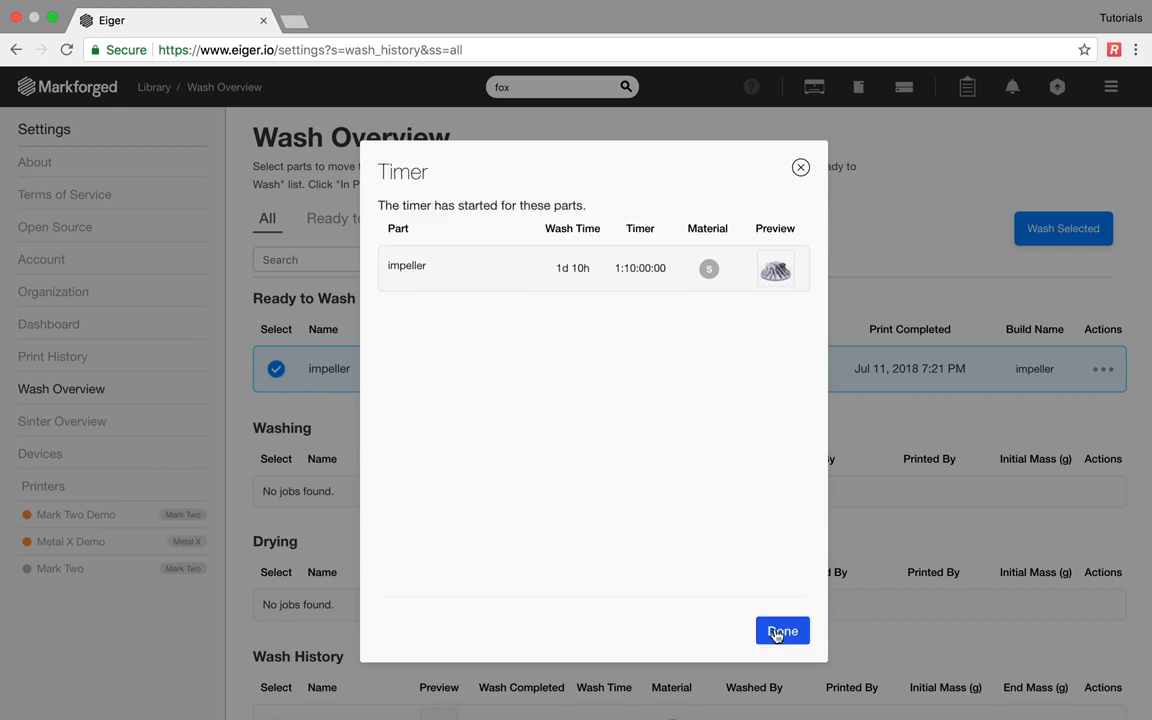
pyautogui.click(779, 632)
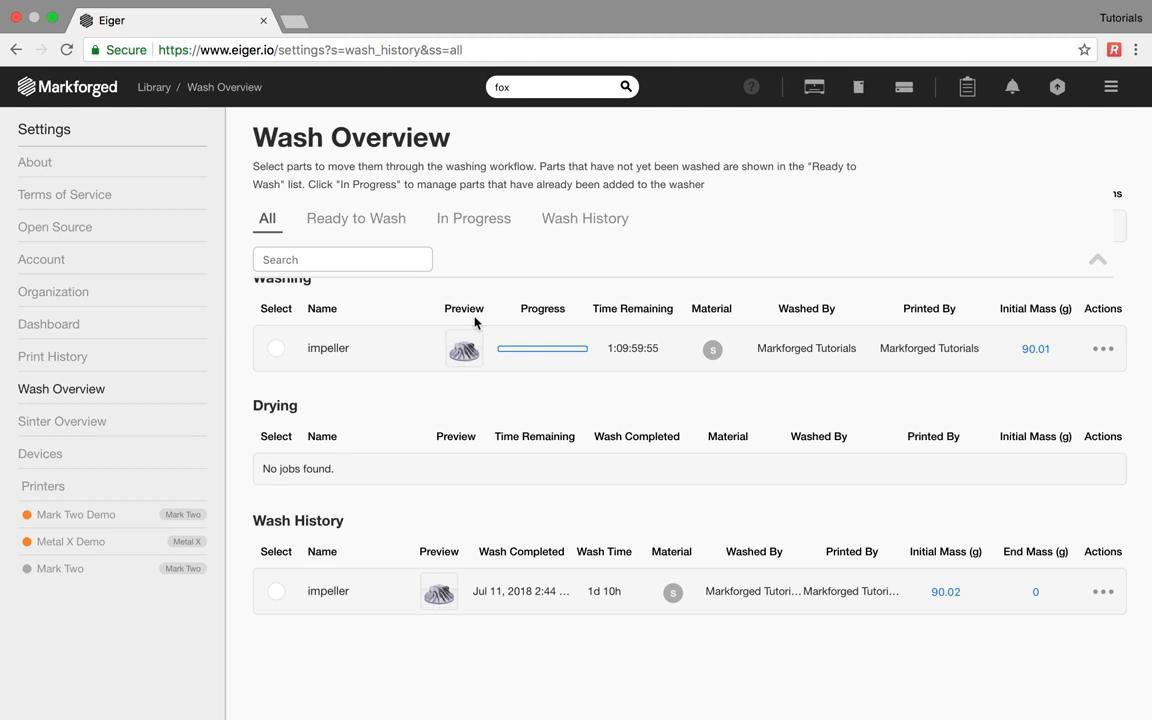
# - Move the washing impeller to Drying, then mark its drying as done
pyautogui.click(276, 349)
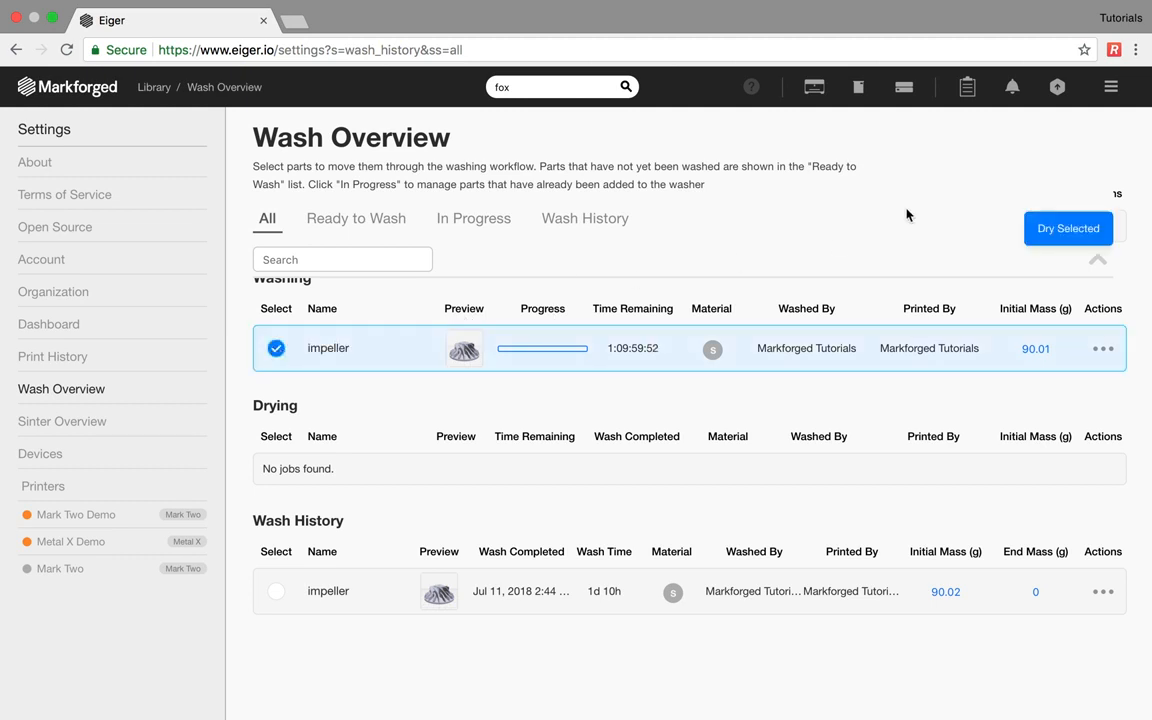
pyautogui.click(1044, 232)
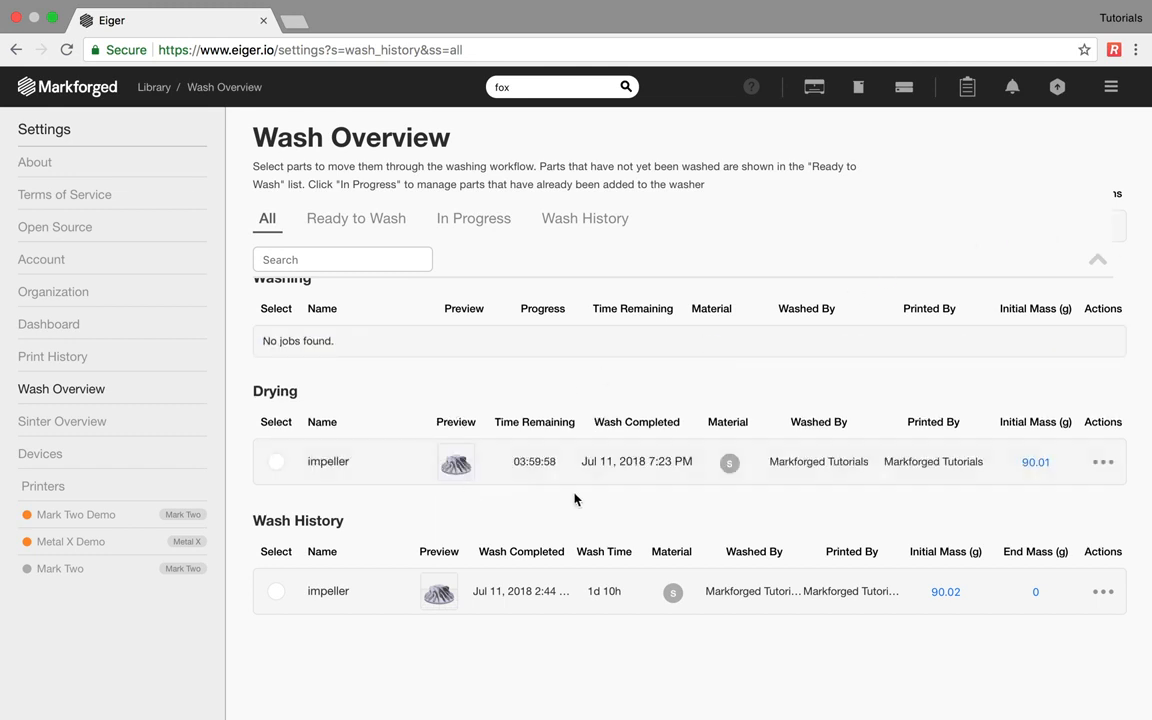
pyautogui.click(397, 472)
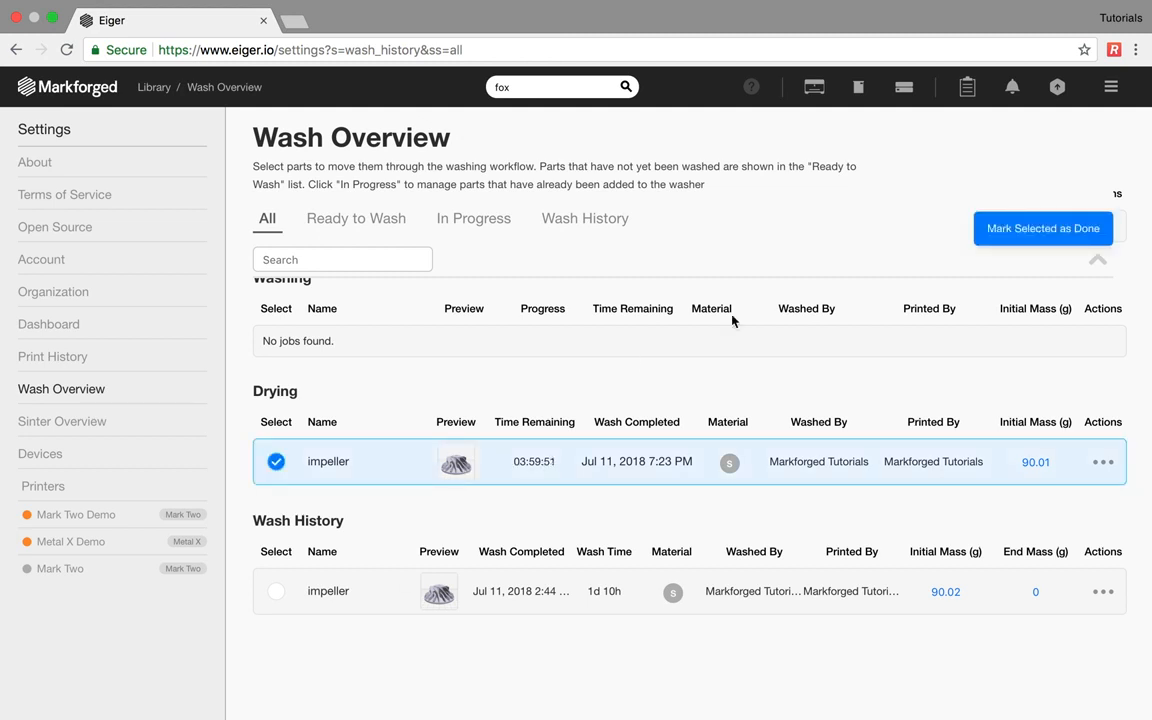
pyautogui.click(1010, 228)
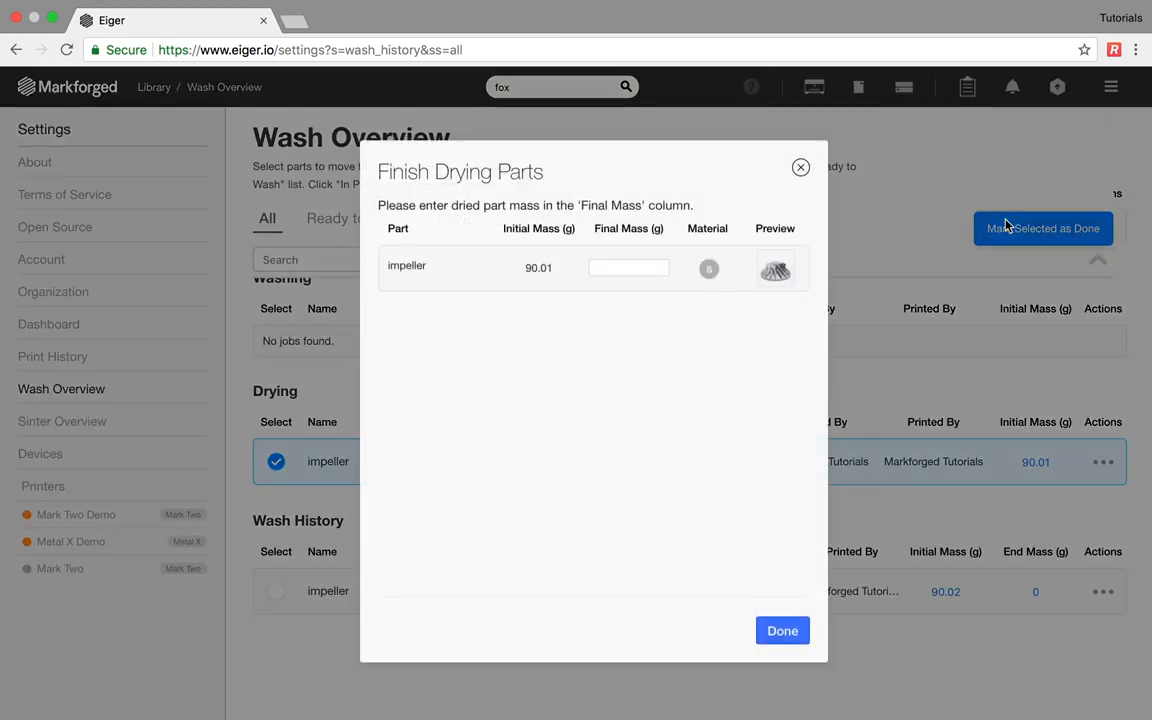
pyautogui.click(778, 630)
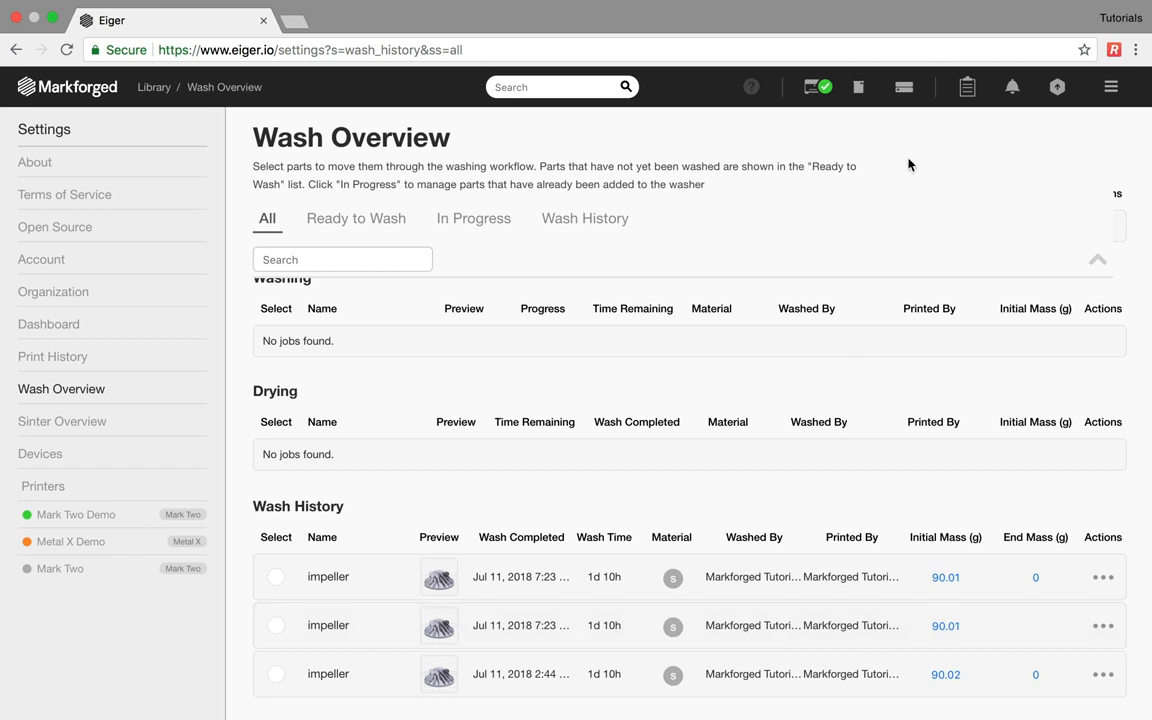
# - Open the Sinter Overview to review furnace sinter progress and history
pyautogui.click(905, 92)
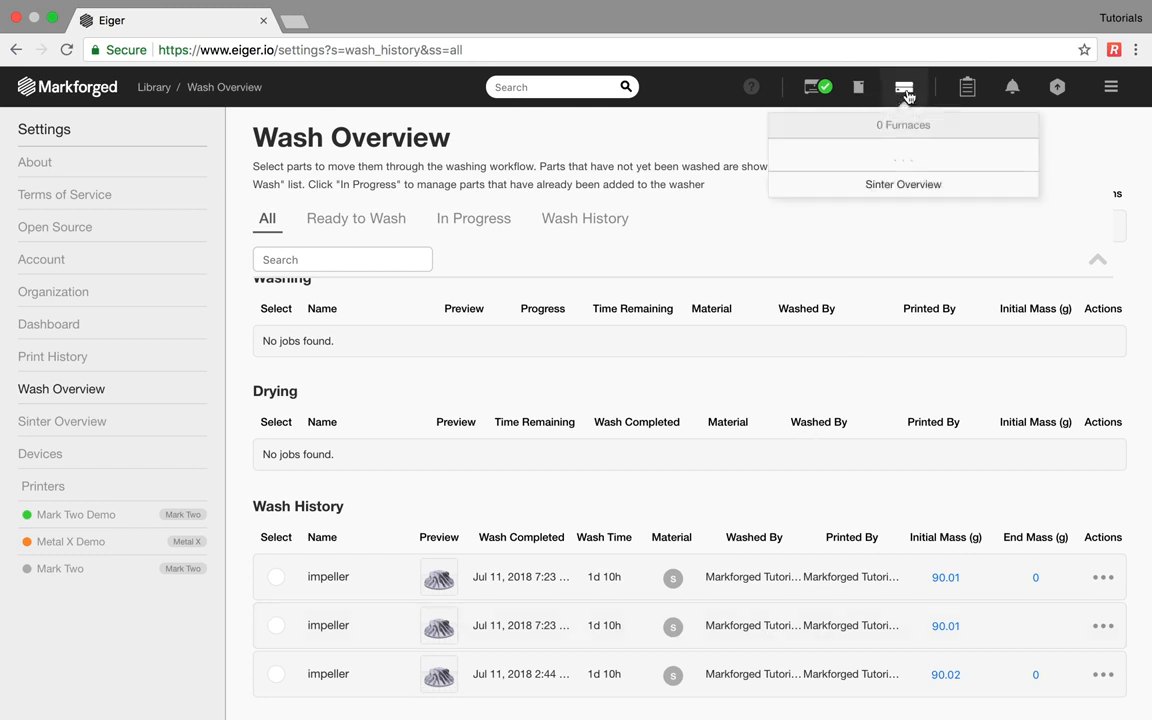
pyautogui.click(912, 184)
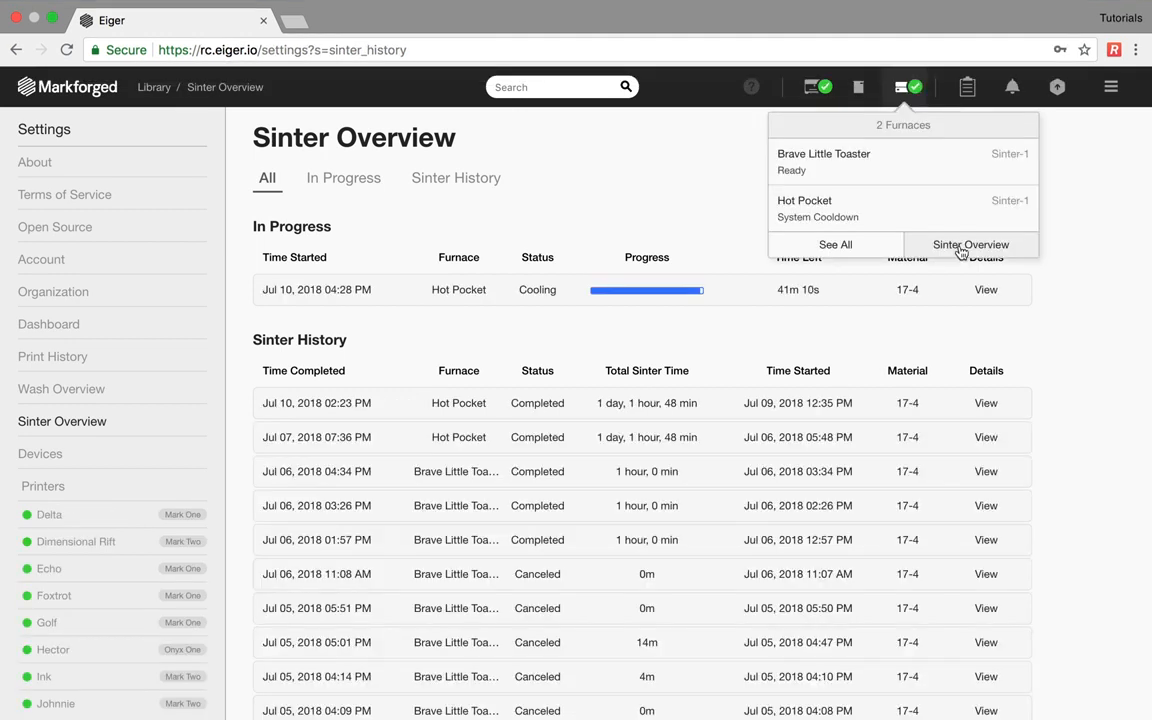
pyautogui.click(961, 245)
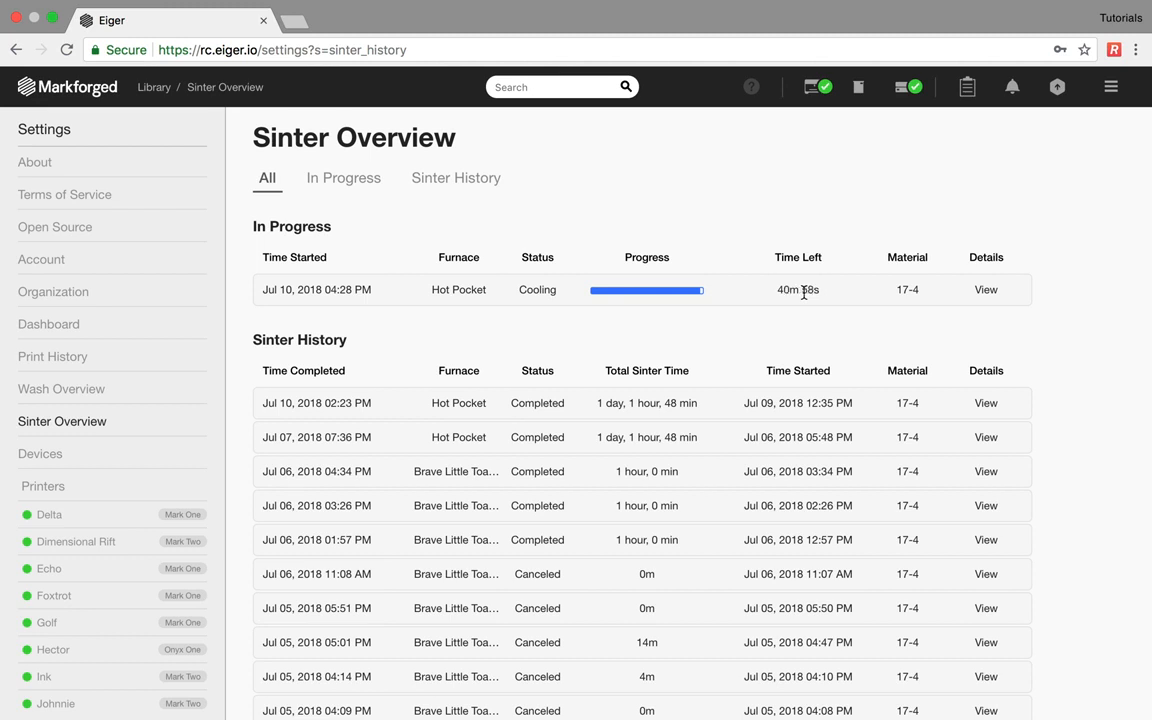
# - View the Hot Pocket furnace's details, then advance to the software review summary slide
pyautogui.click(907, 95)
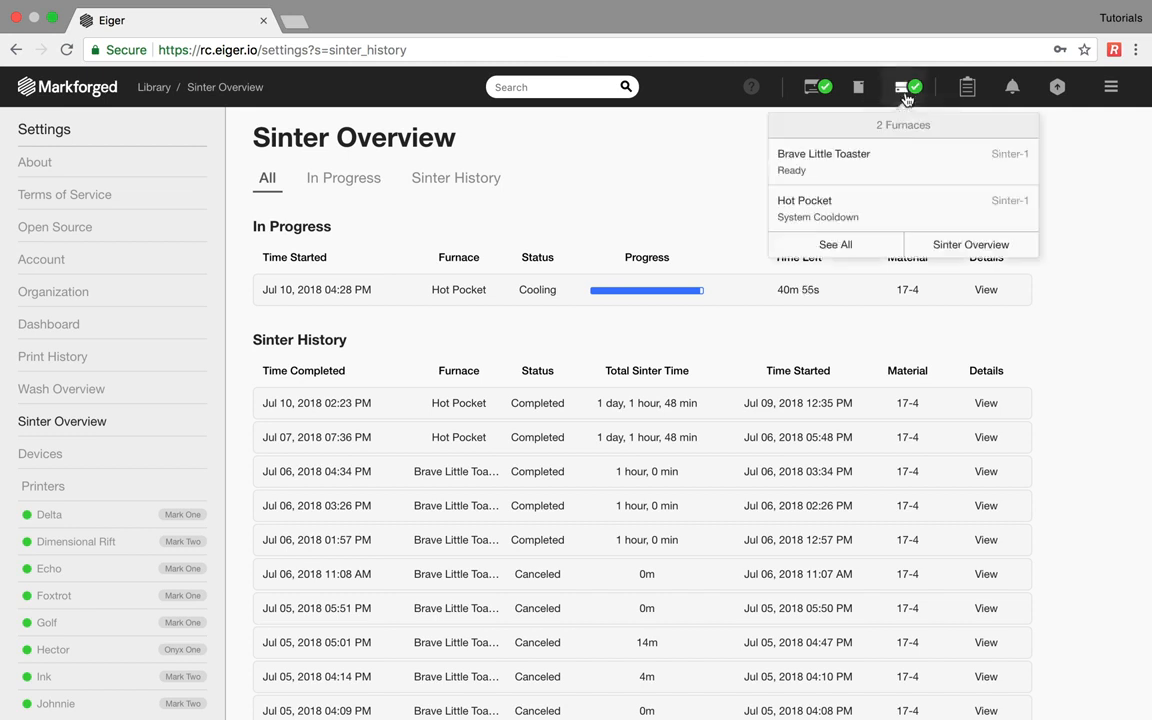
pyautogui.click(874, 212)
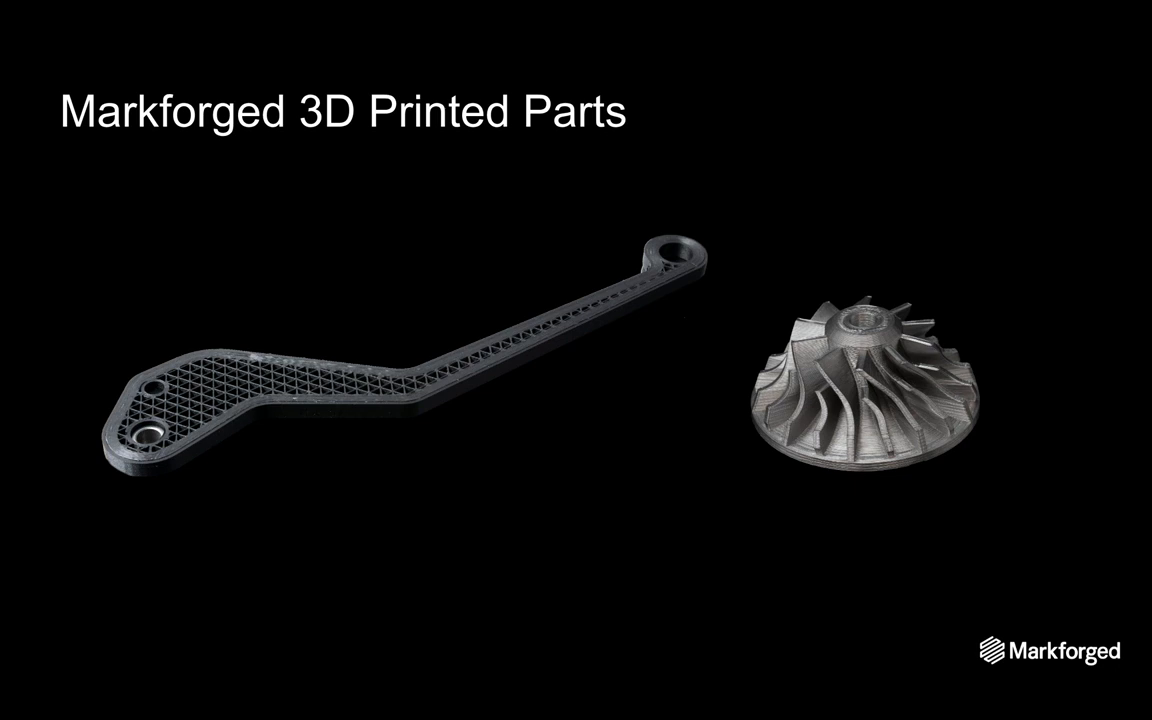
pyautogui.press('Right')
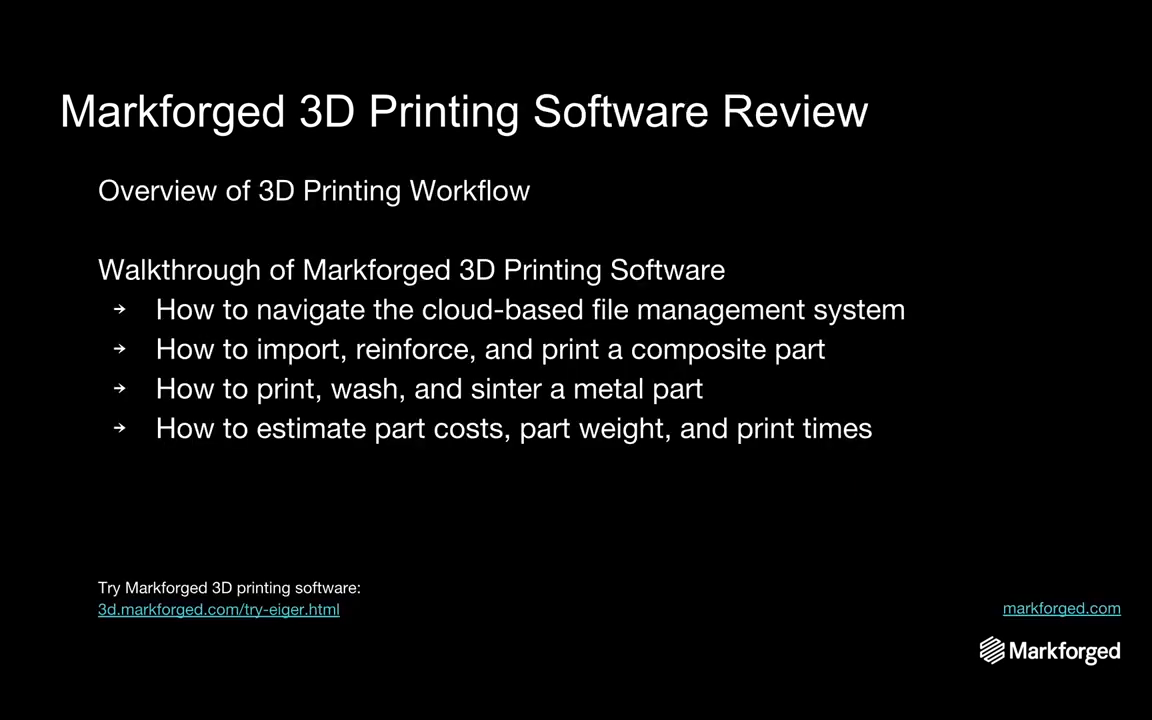